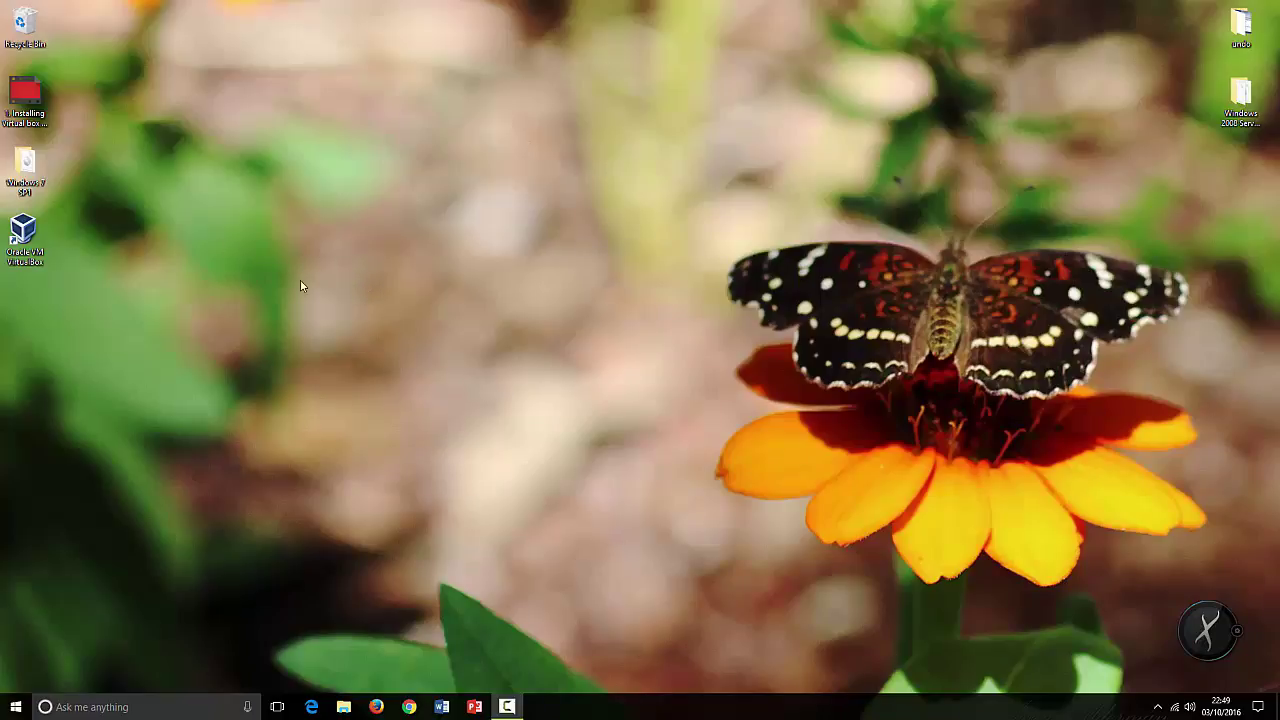
Open Oracle VM VirtualBox from the desktop
{"action": "double_click", "coordinate": [30, 238]}
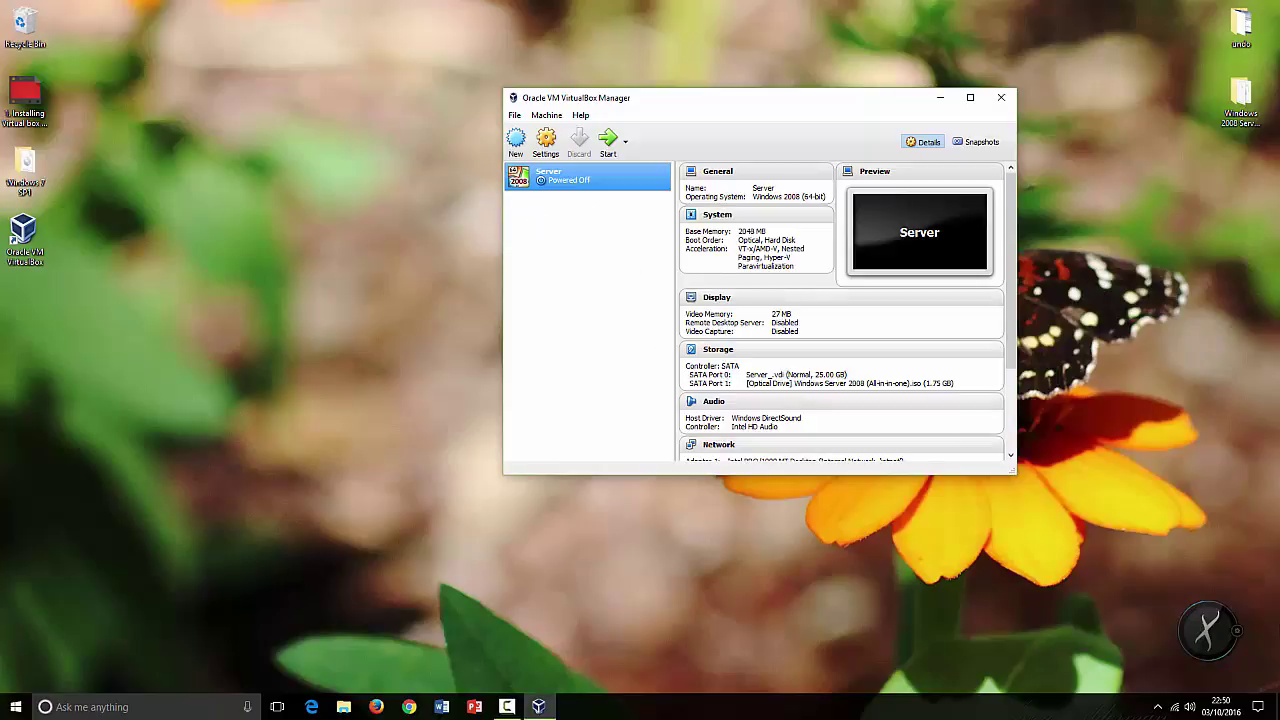
{"action": "left_click", "coordinate": [507, 707]}
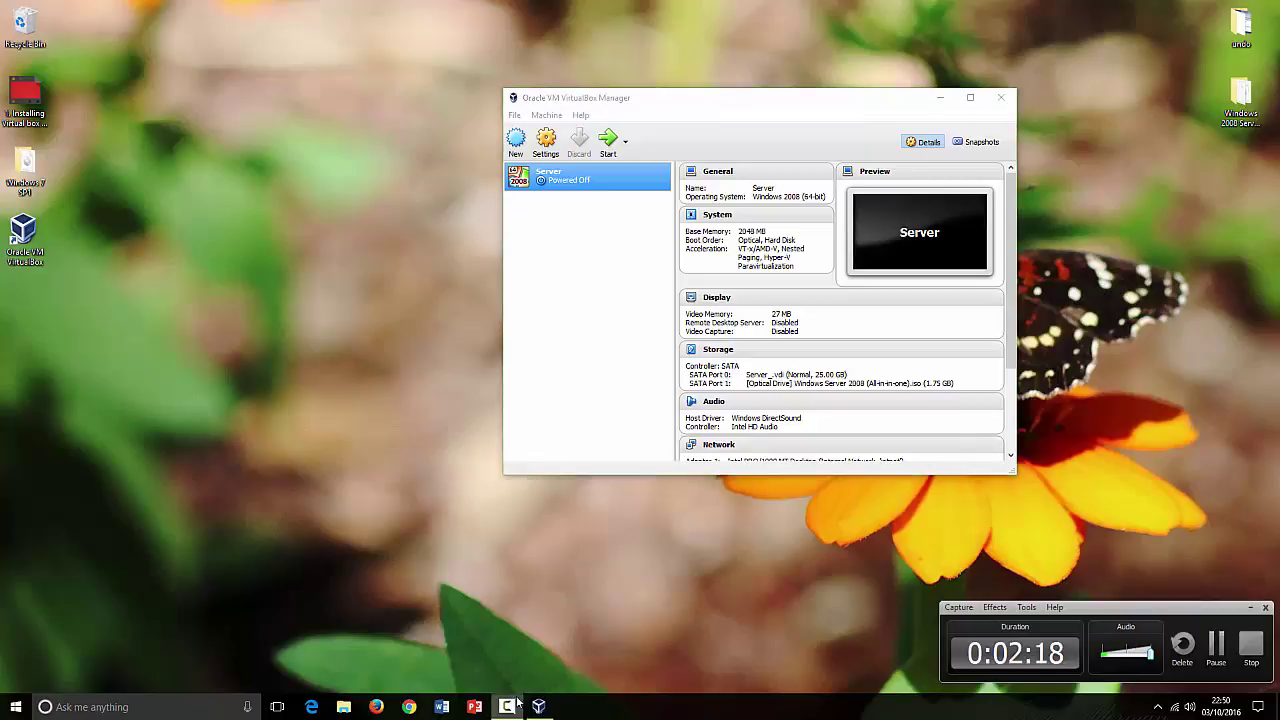
{"action": "left_click", "coordinate": [1217, 645]}
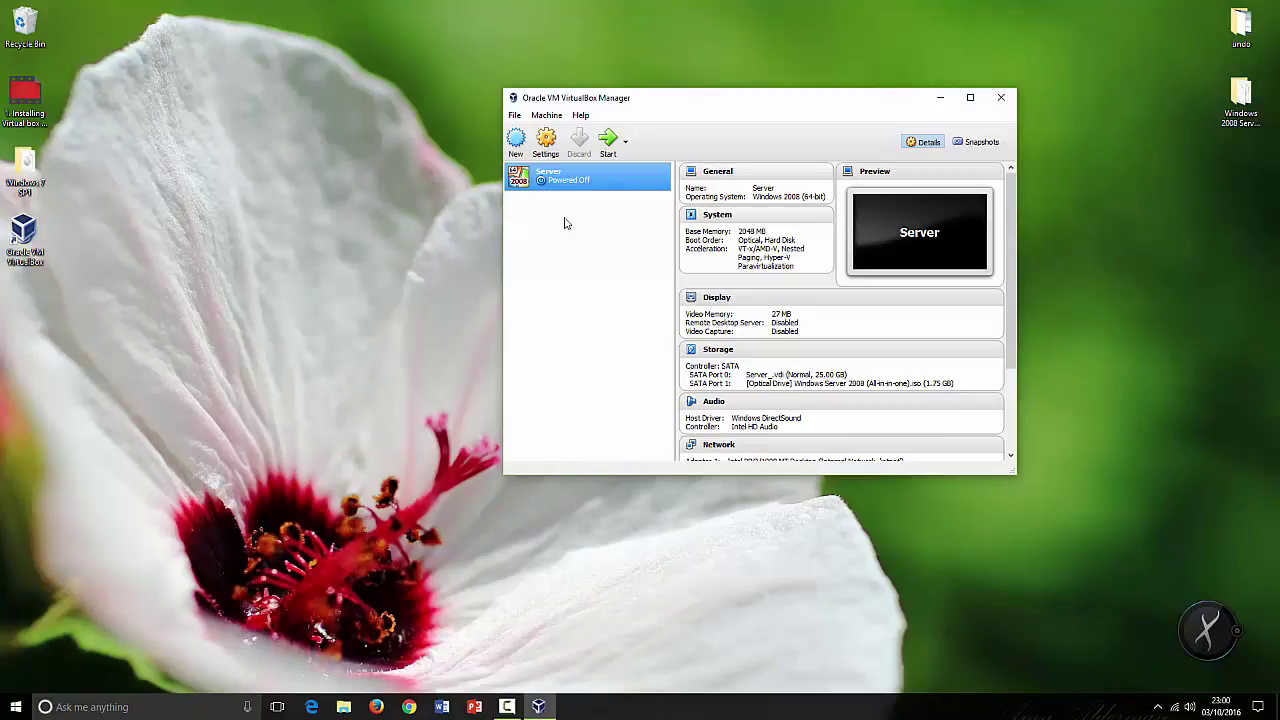
Start creating a new virtual machine and name it Client
{"action": "left_click", "coordinate": [516, 142]}
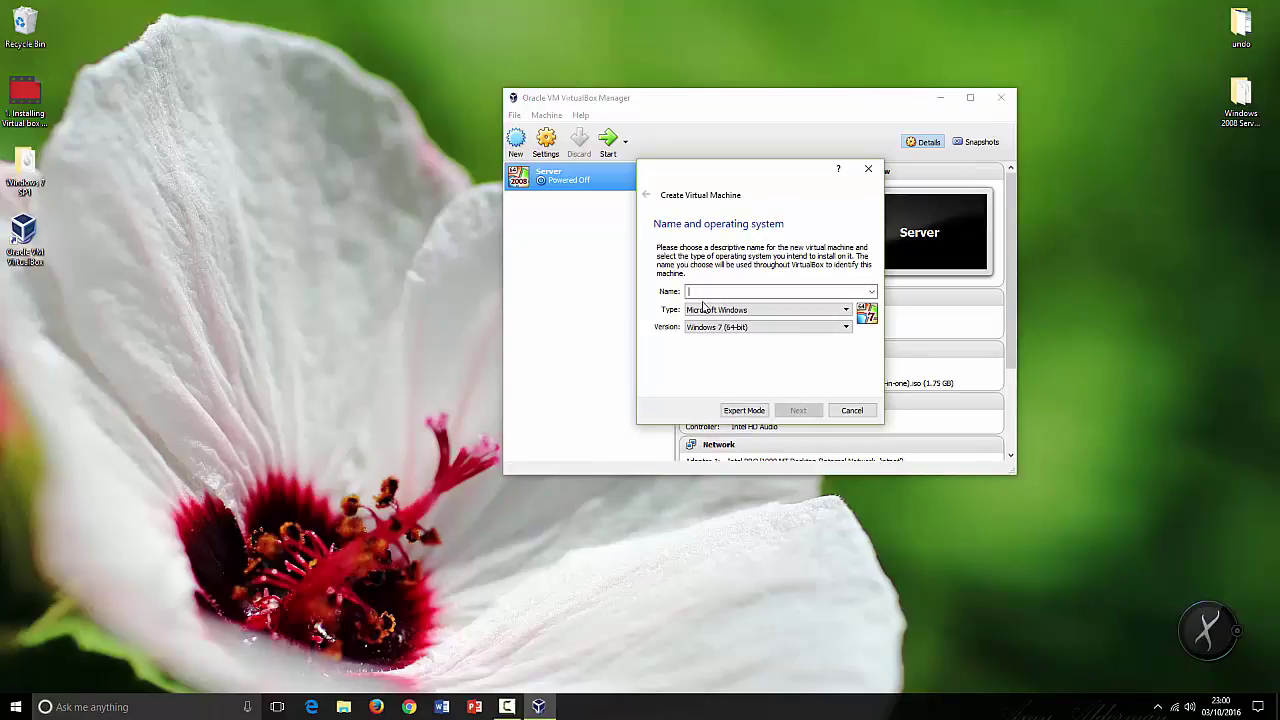
{"action": "type", "text": "Client"}
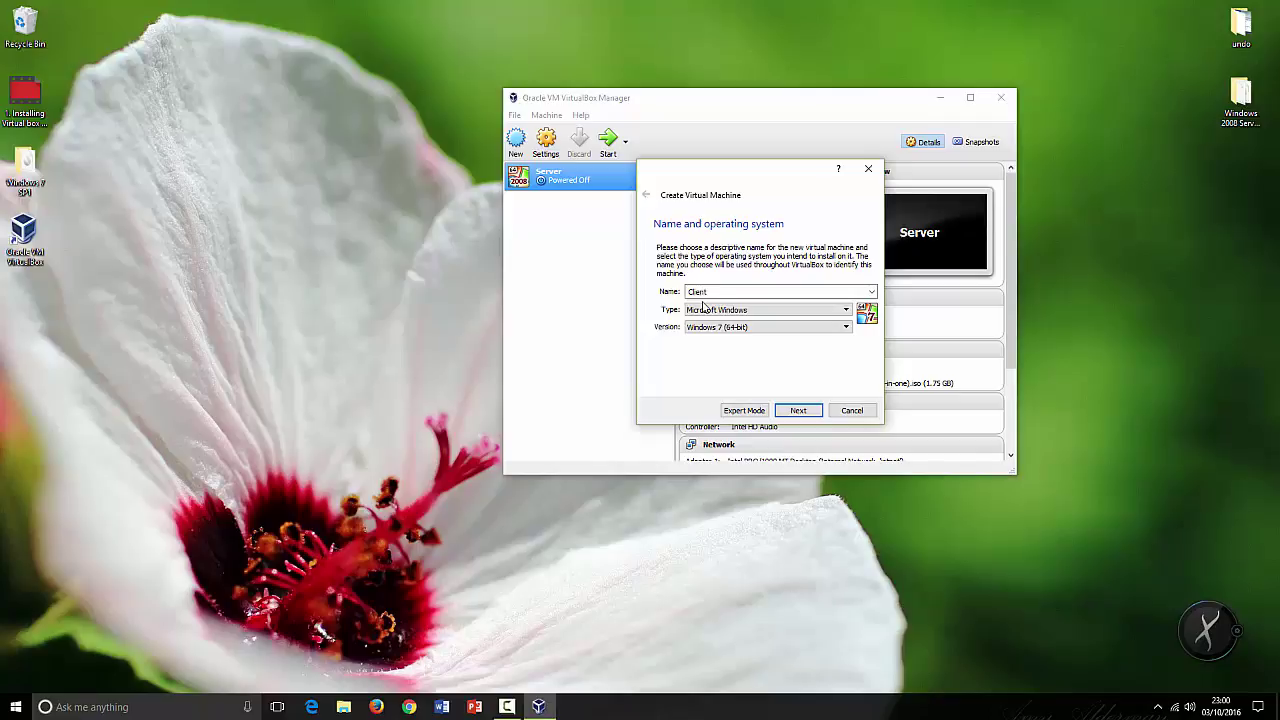
{"action": "left_click", "coordinate": [724, 330]}
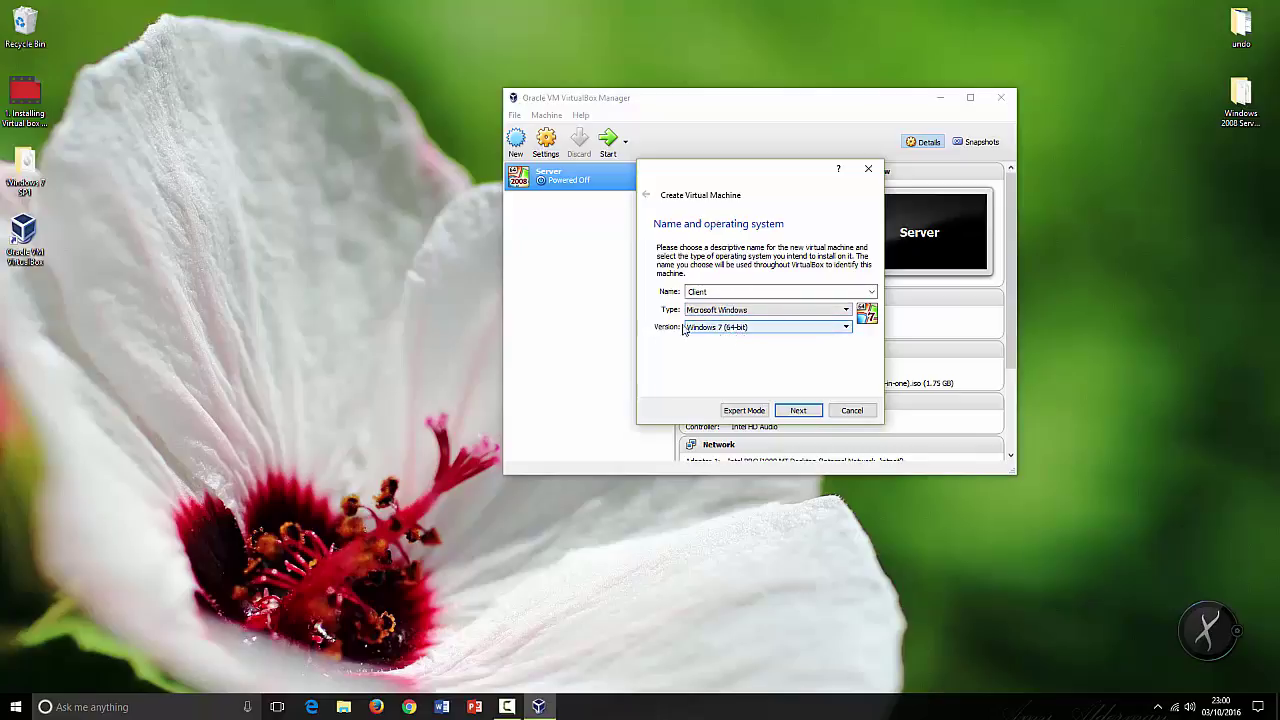
Move the Windows 7 SP1 desktop folder closer to the VirtualBox window and check the disc image inside it
{"action": "left_click", "coordinate": [24, 172]}
{"action": "left_click_drag", "start_coordinate": [24, 172], "coordinate": [428, 242]}
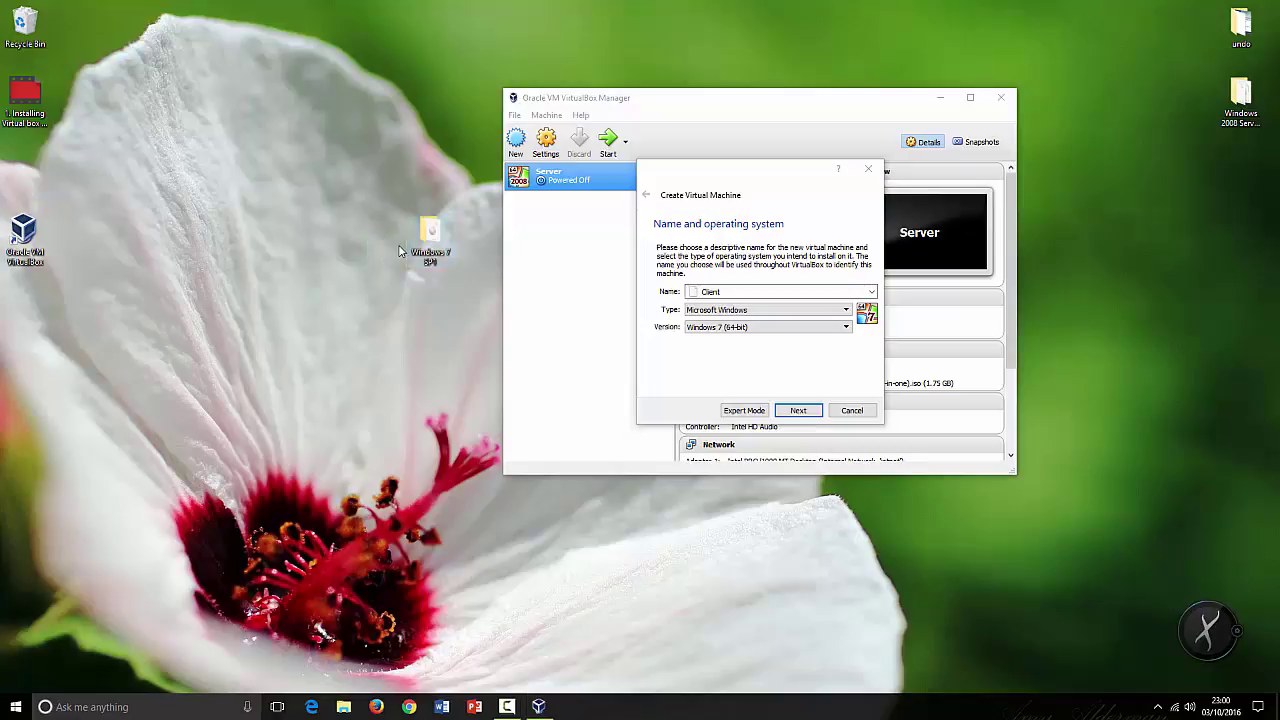
{"action": "double_click", "coordinate": [428, 240]}
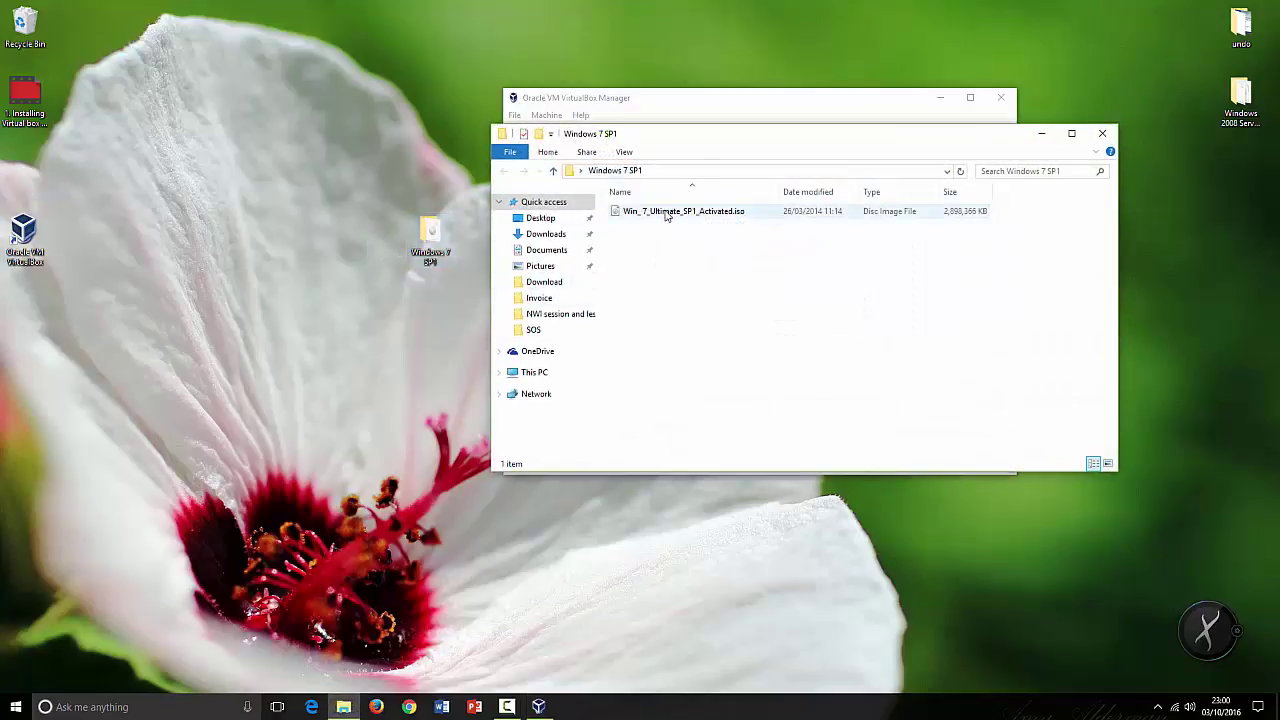
{"action": "left_click", "coordinate": [668, 212]}
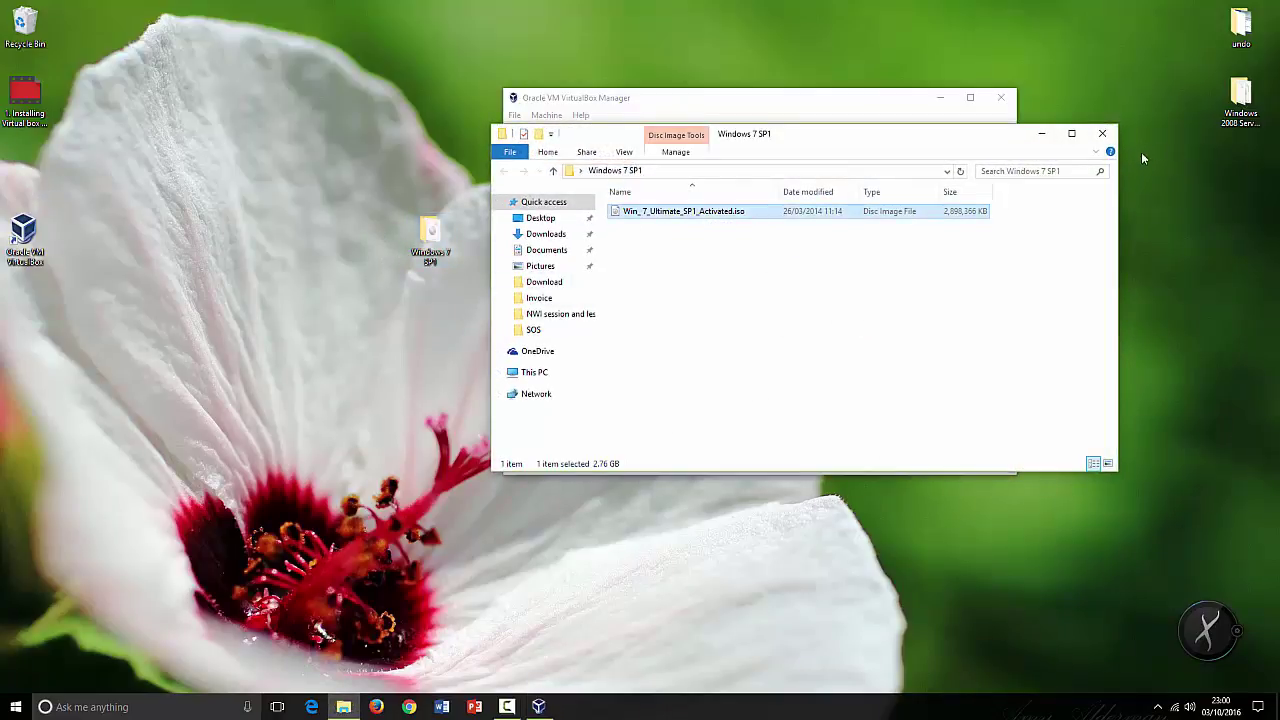
{"action": "left_click", "coordinate": [1102, 133]}
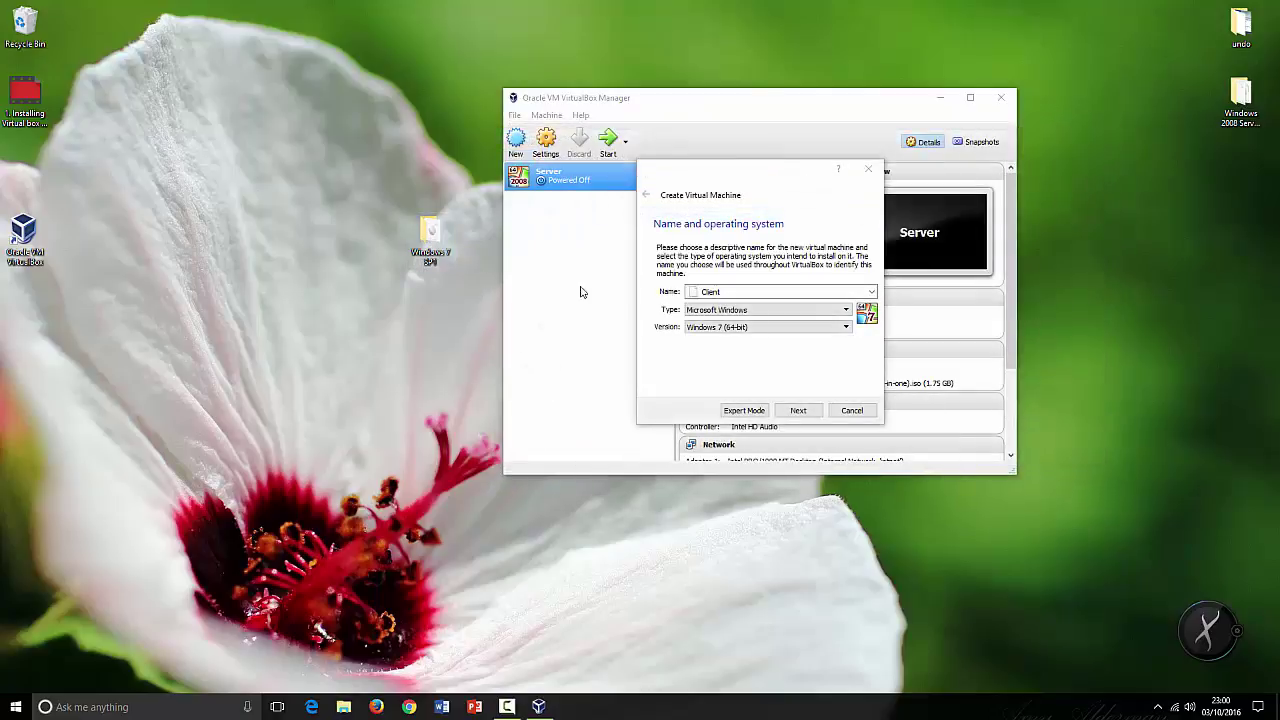
Choose Windows 7 (64-bit) as the new machine's version and allocate 1024 MB of memory to it
{"action": "left_click", "coordinate": [736, 329]}
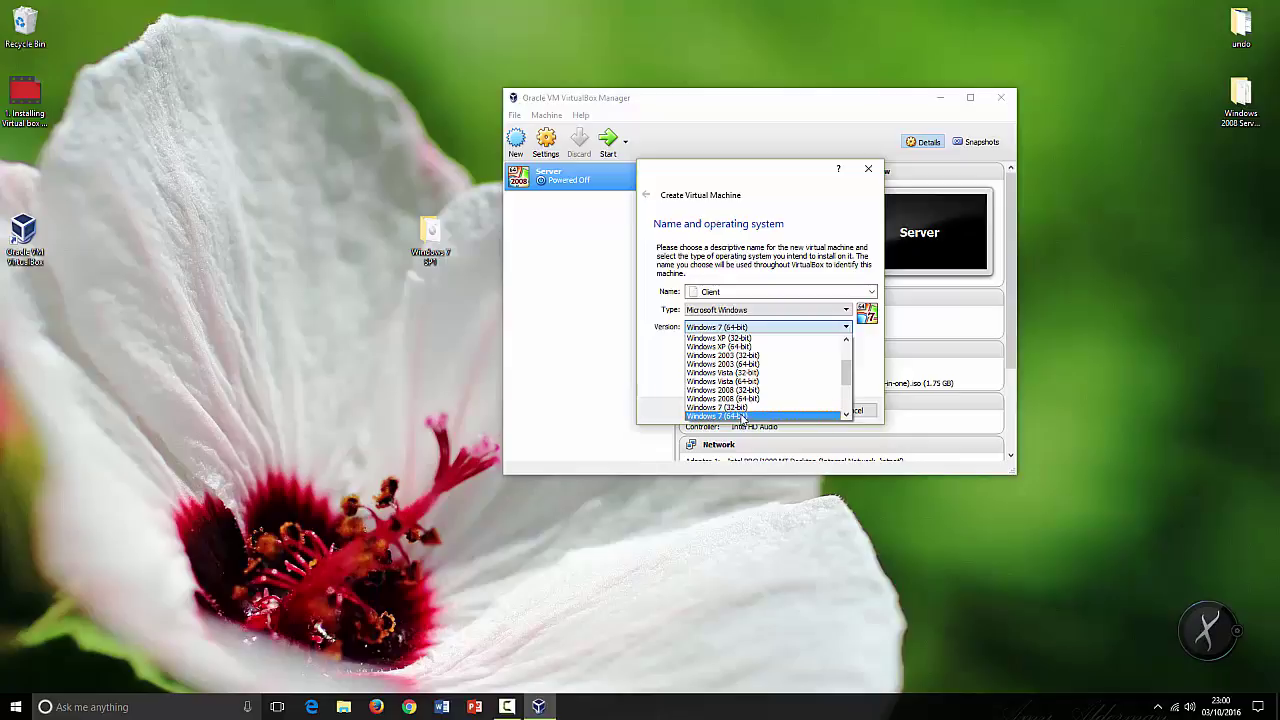
{"action": "left_click", "coordinate": [743, 417]}
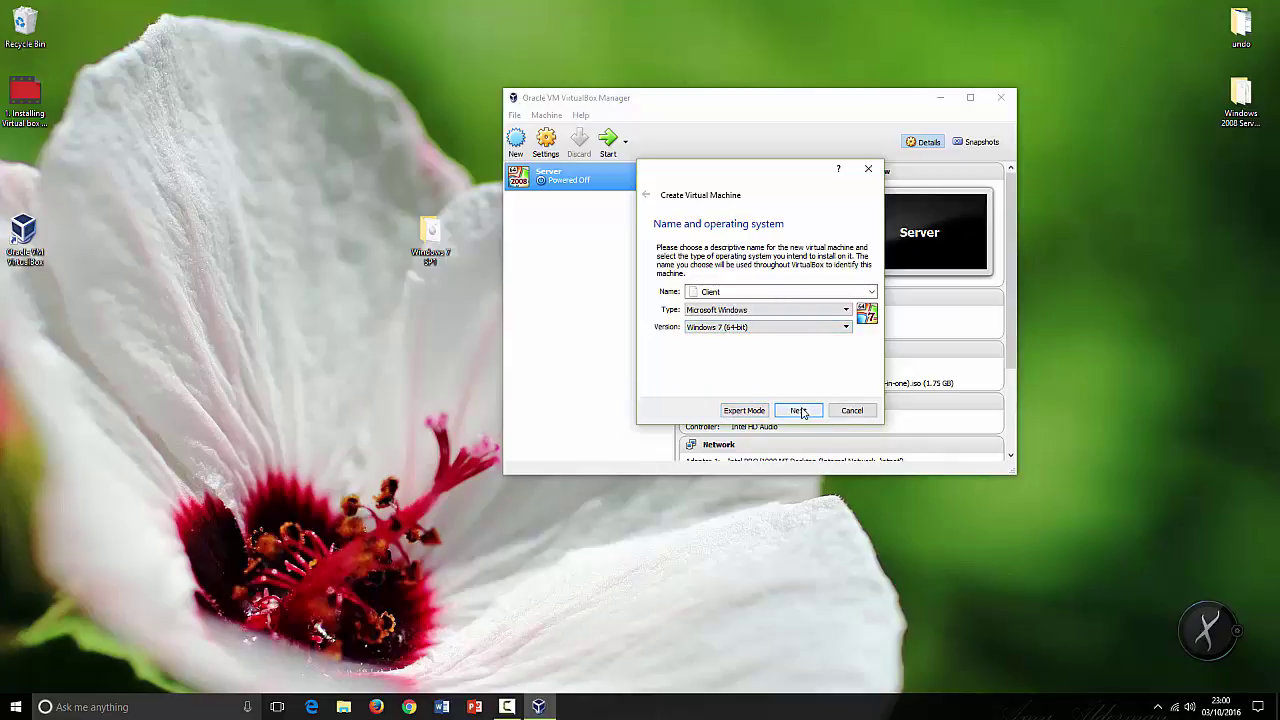
{"action": "left_click", "coordinate": [800, 411]}
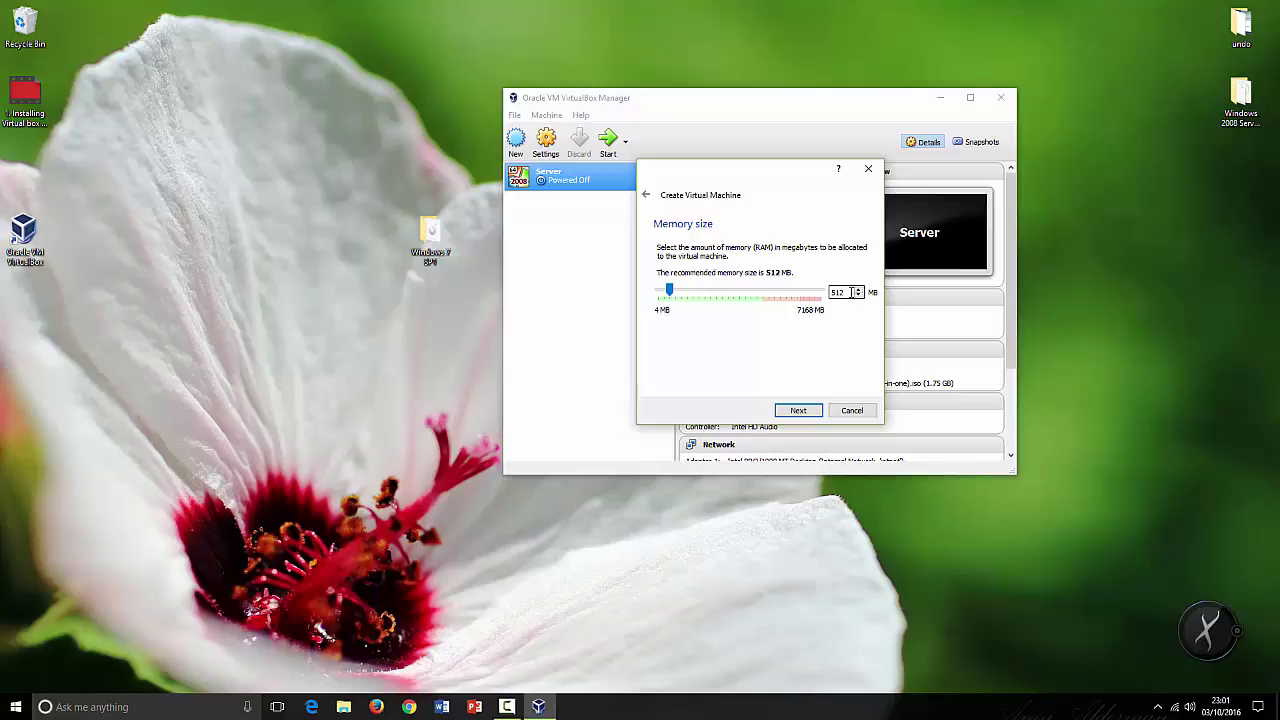
{"action": "type", "text": "1024"}
{"action": "left_click", "coordinate": [798, 411]}
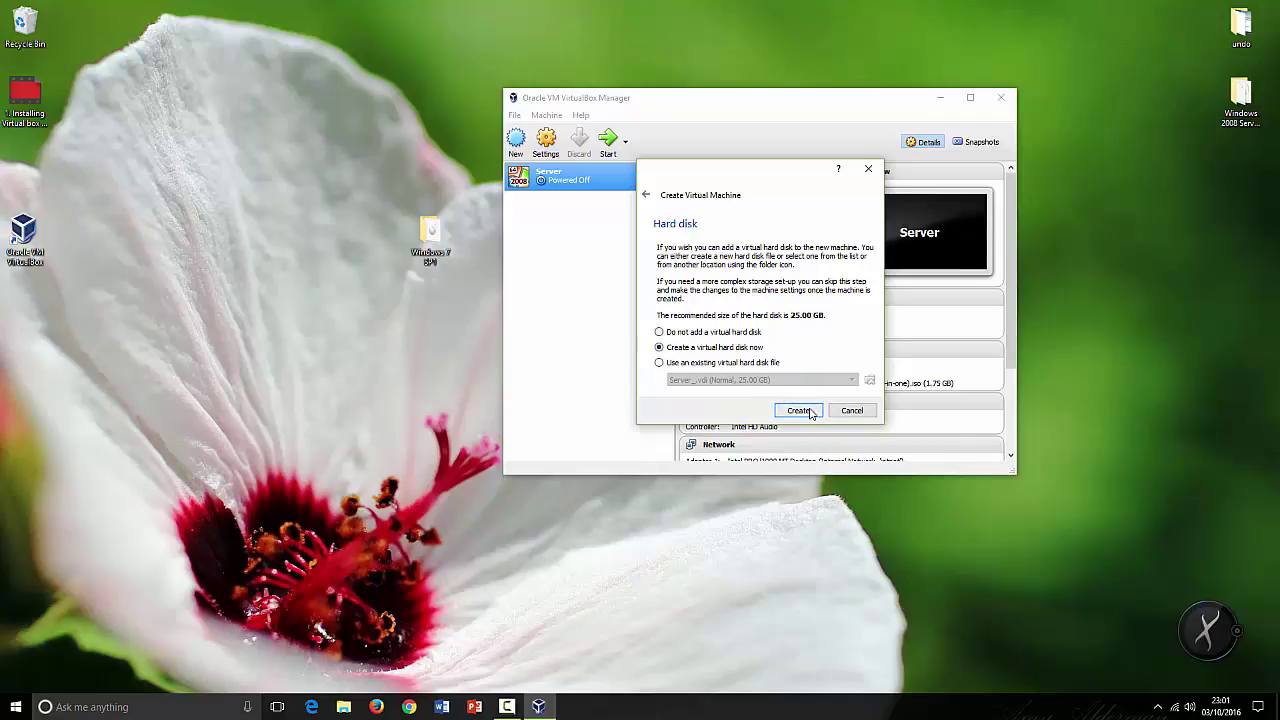
Create a dynamically allocated VDI virtual hard disk named Client with a size of 25.00 GB
{"action": "left_click", "coordinate": [798, 411]}
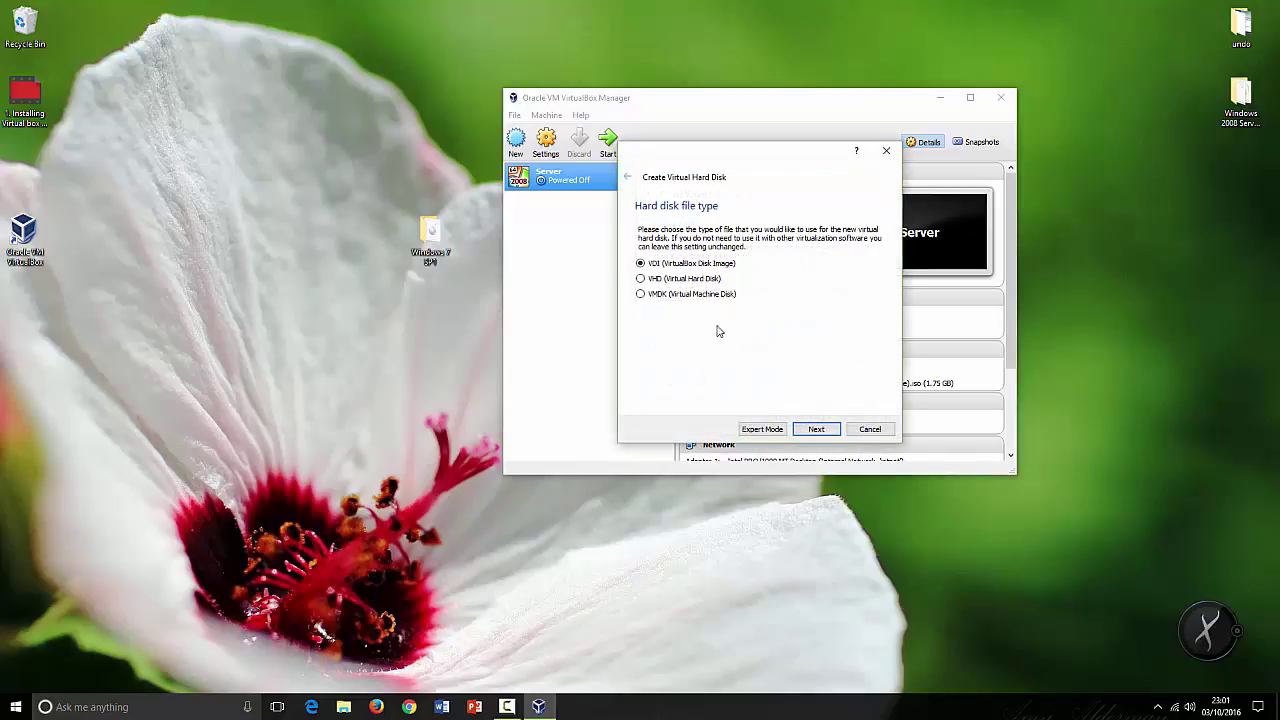
{"action": "left_click", "coordinate": [817, 428]}
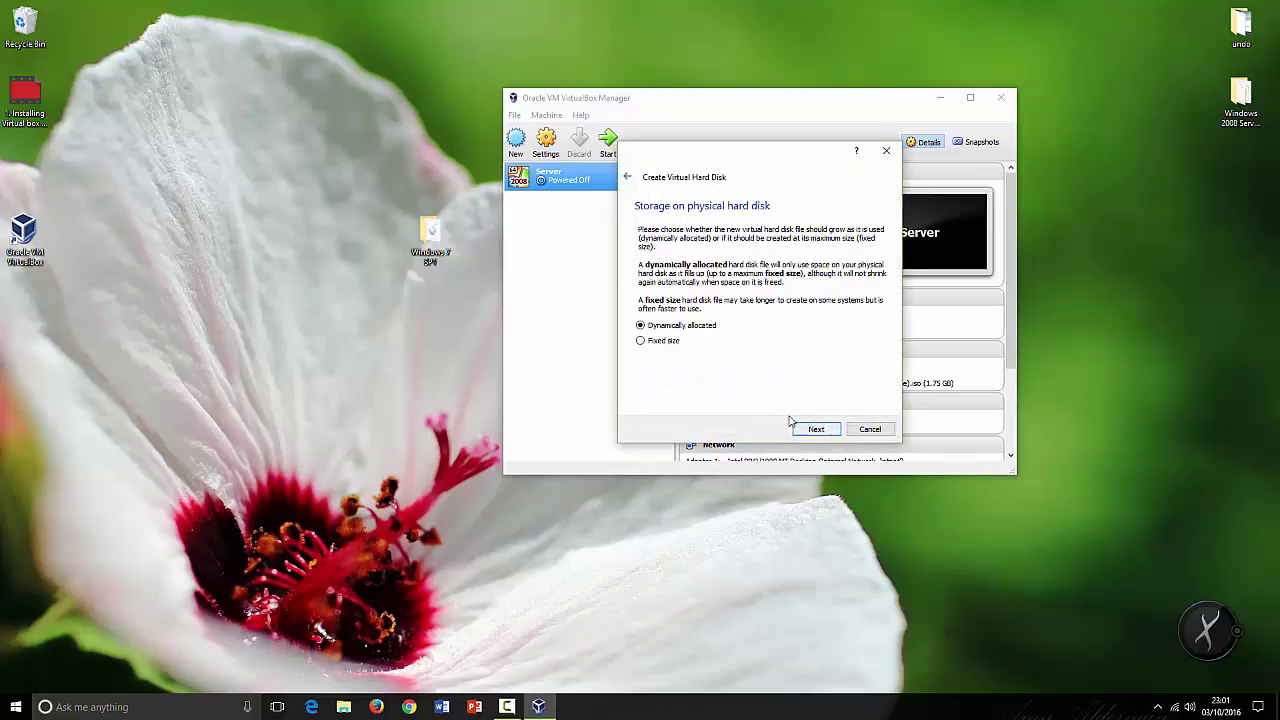
{"action": "left_click", "coordinate": [817, 429]}
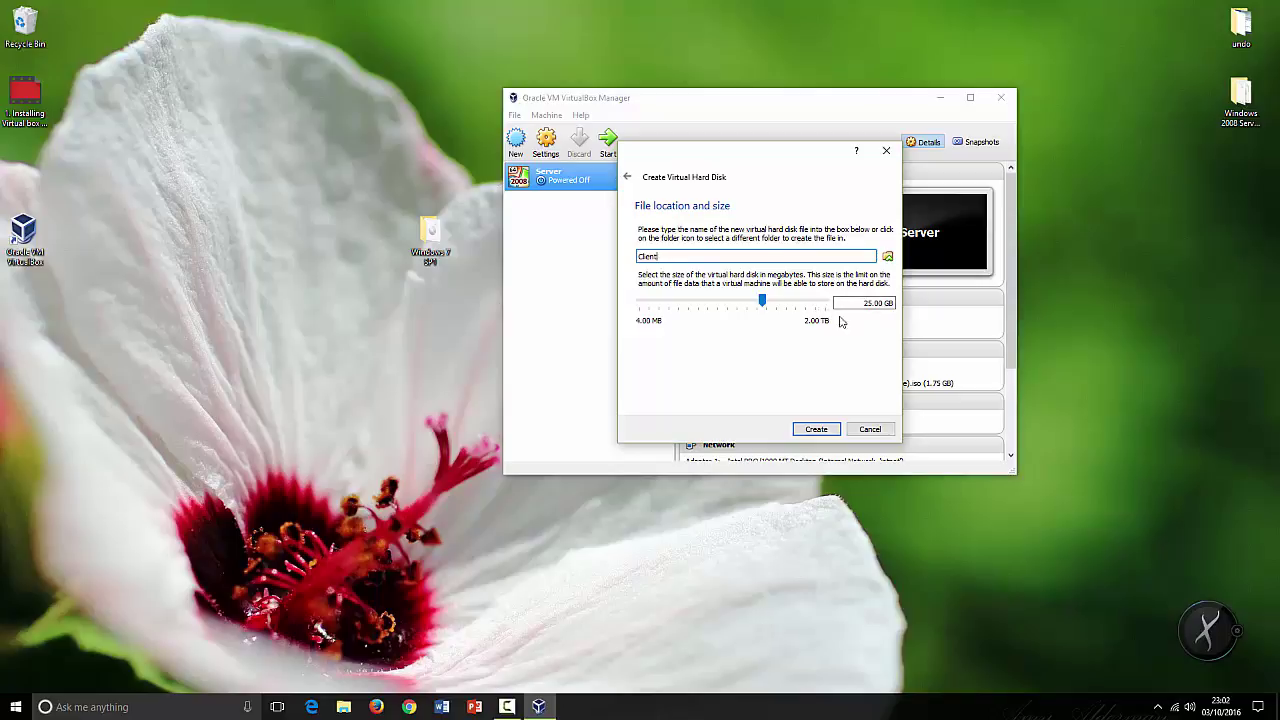
{"action": "left_click", "coordinate": [816, 430]}
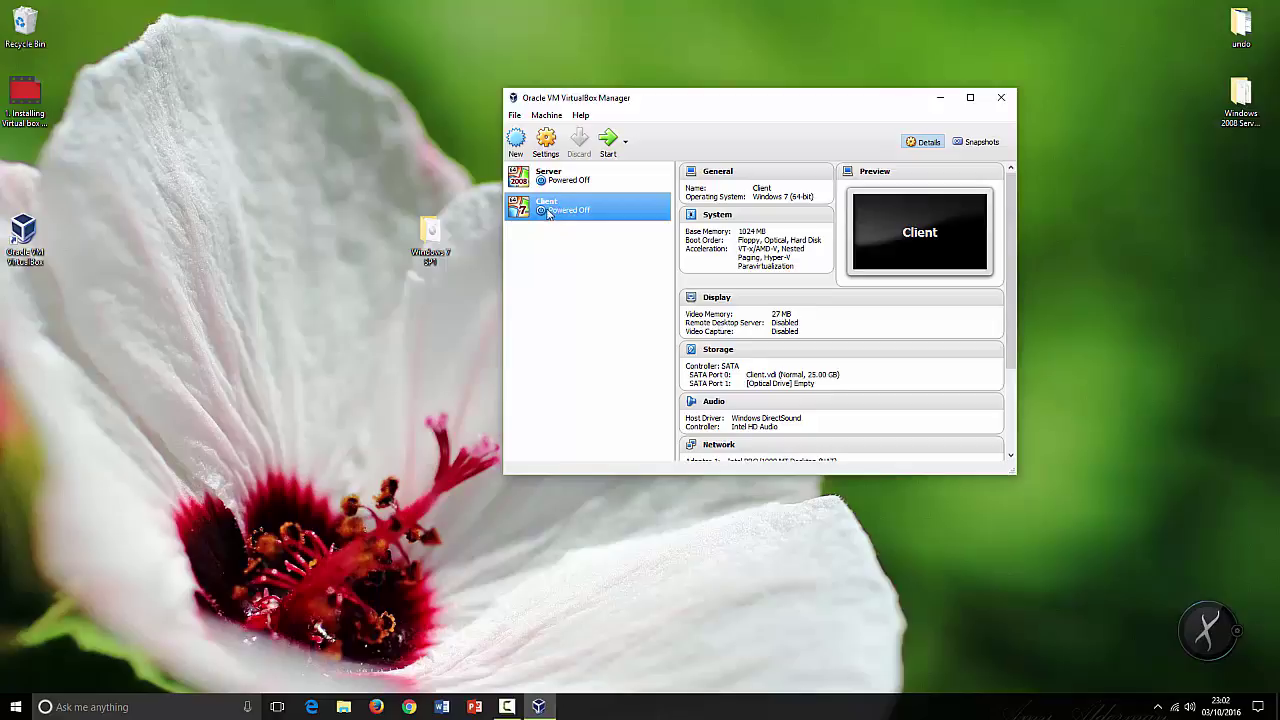
In the Client machine's settings, load Win_7_Ultimate_SP1_Activated.iso from the desktop's Windows 7 SP1 folder into the empty optical drive
{"action": "left_click", "coordinate": [549, 149]}
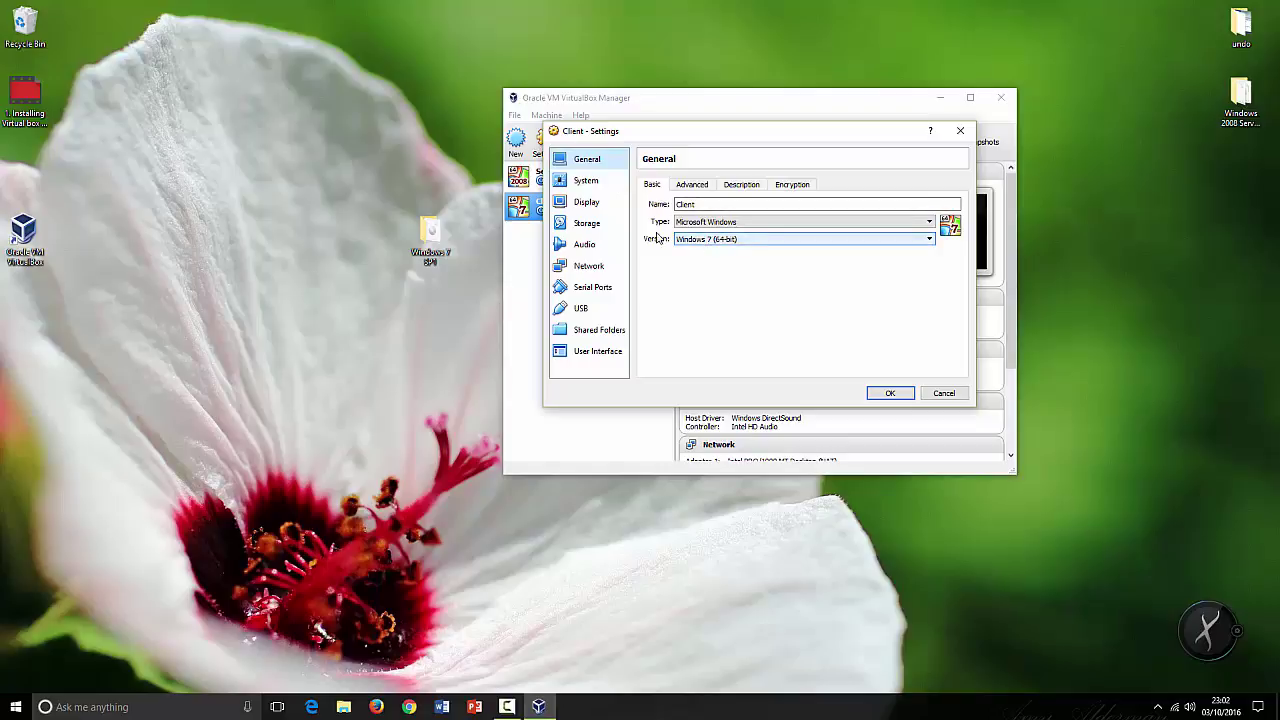
{"action": "left_click", "coordinate": [587, 182]}
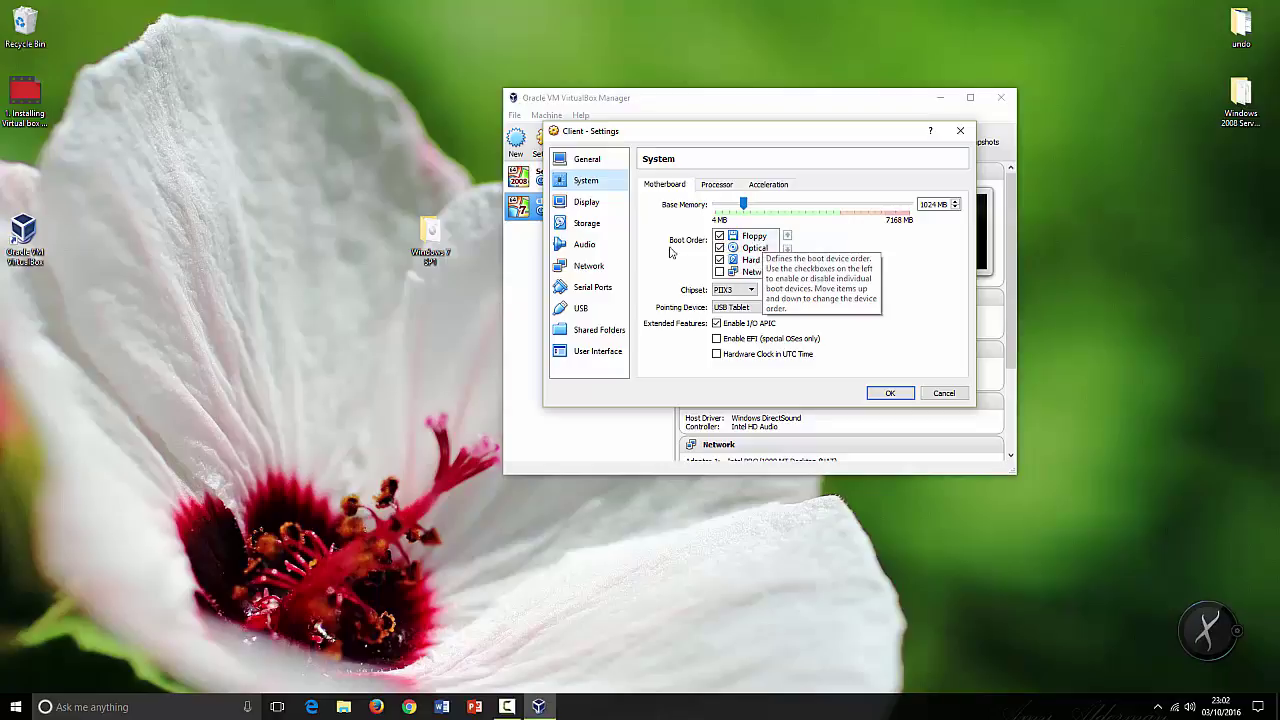
{"action": "left_click", "coordinate": [587, 224]}
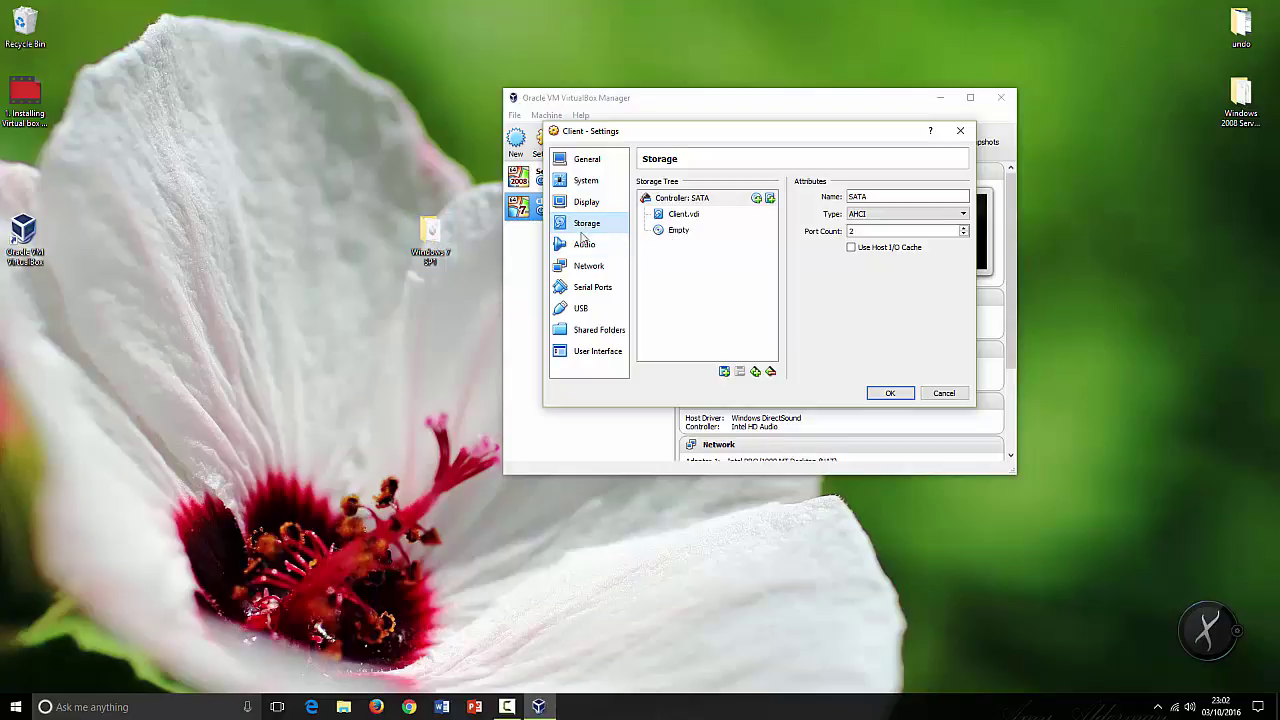
{"action": "left_click", "coordinate": [677, 231]}
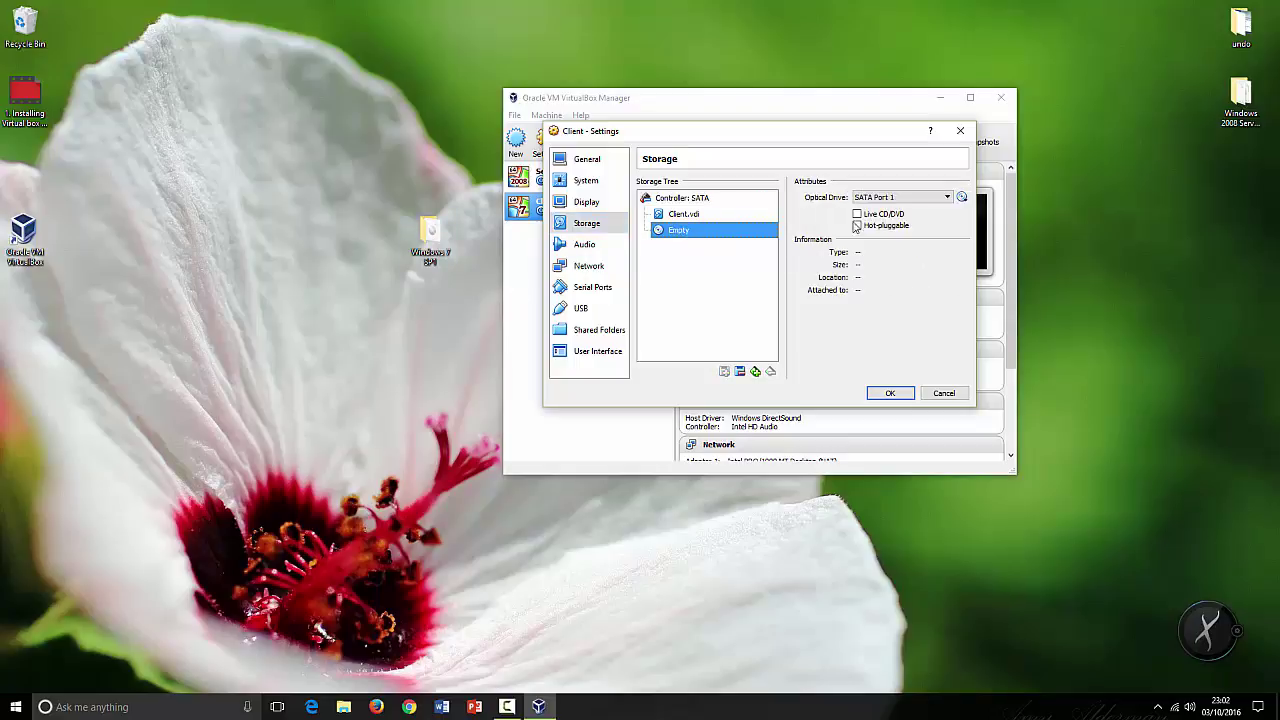
{"action": "left_click", "coordinate": [962, 198]}
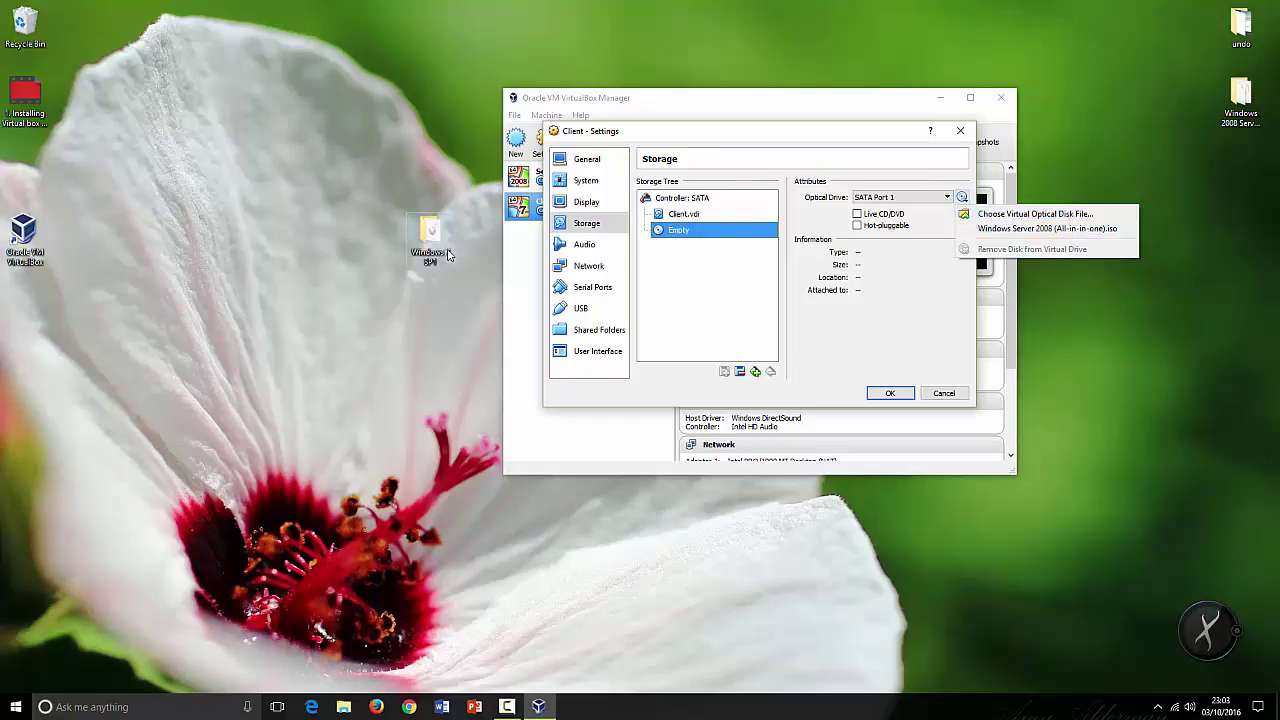
{"action": "left_click", "coordinate": [1024, 215]}
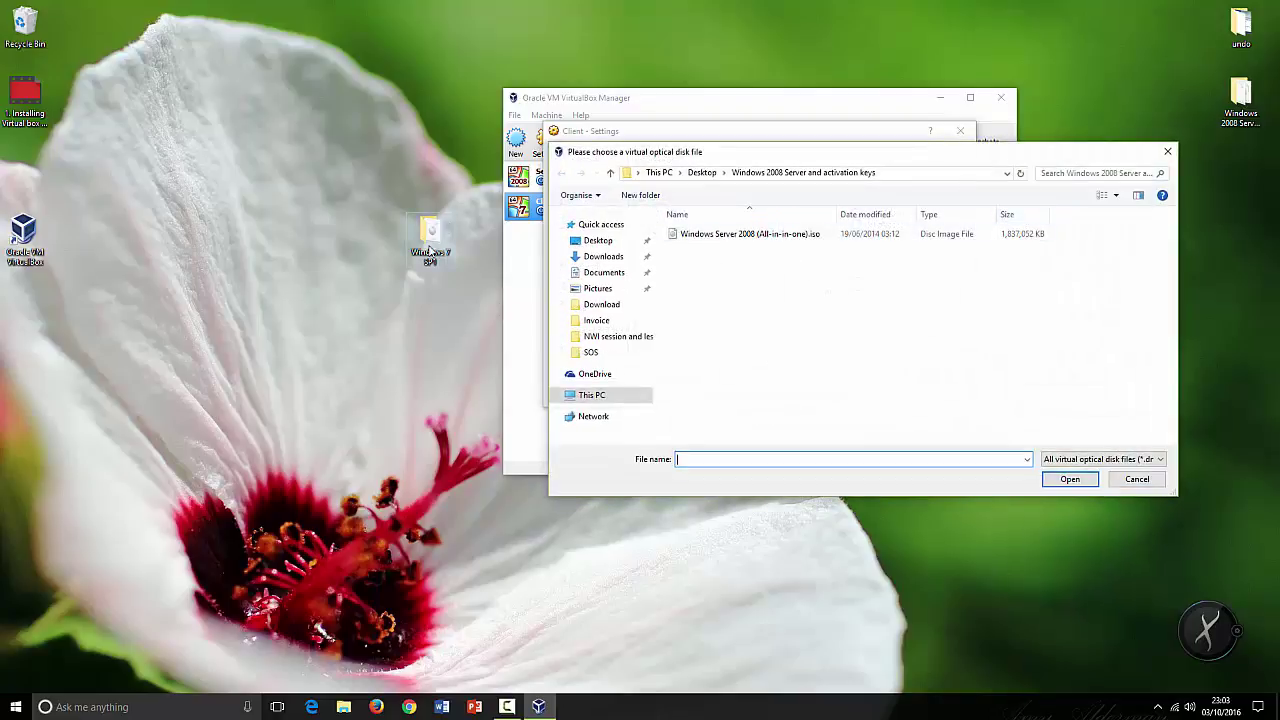
{"action": "left_click", "coordinate": [701, 172]}
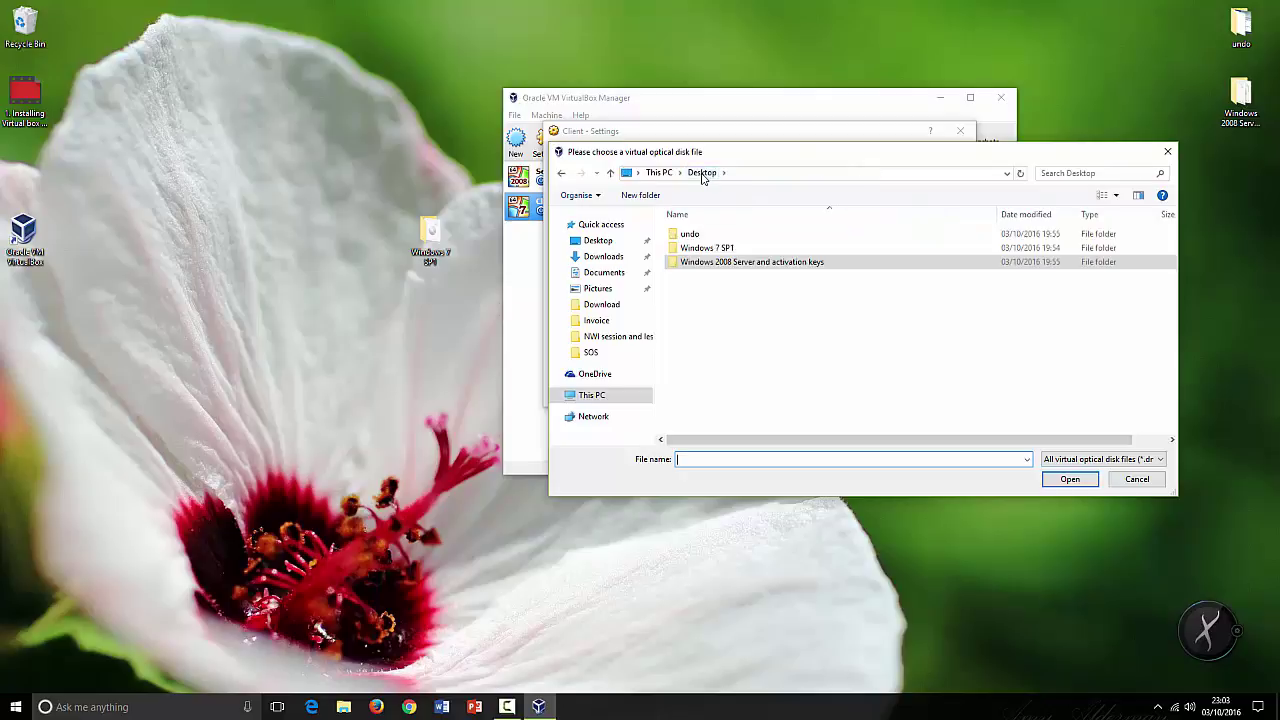
{"action": "double_click", "coordinate": [707, 248]}
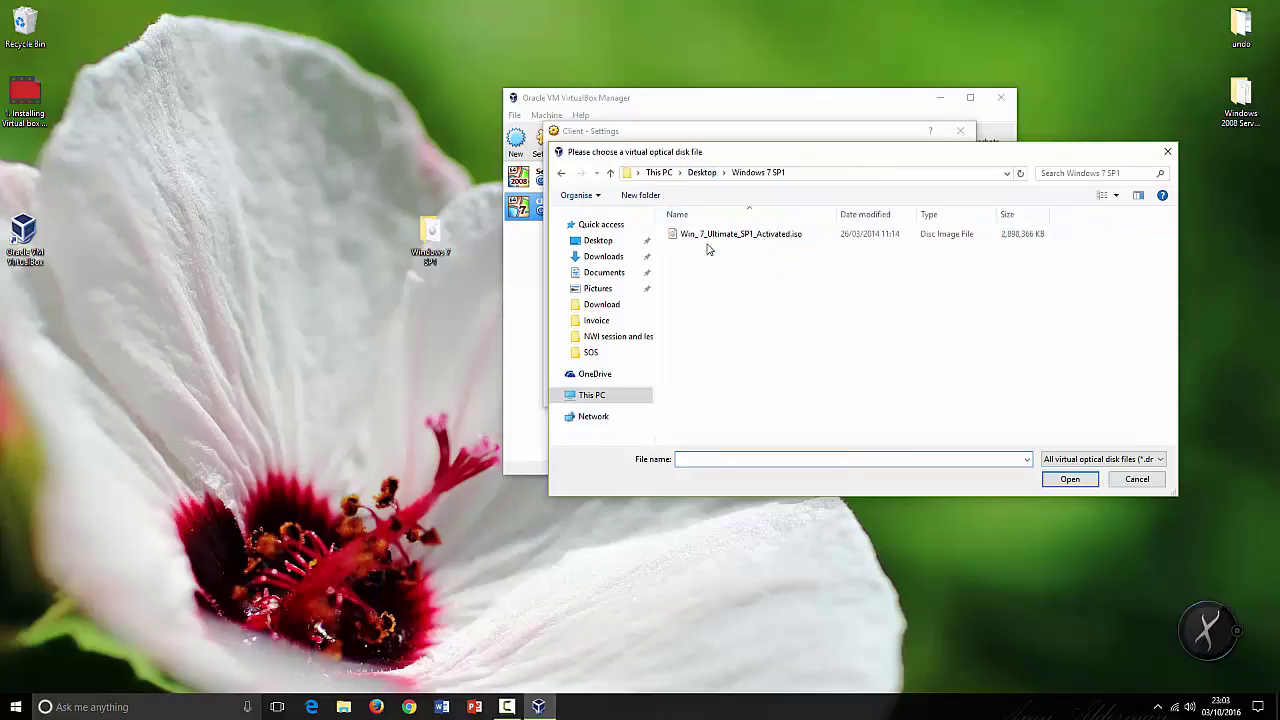
{"action": "left_click", "coordinate": [711, 238]}
{"action": "double_click", "coordinate": [711, 238]}
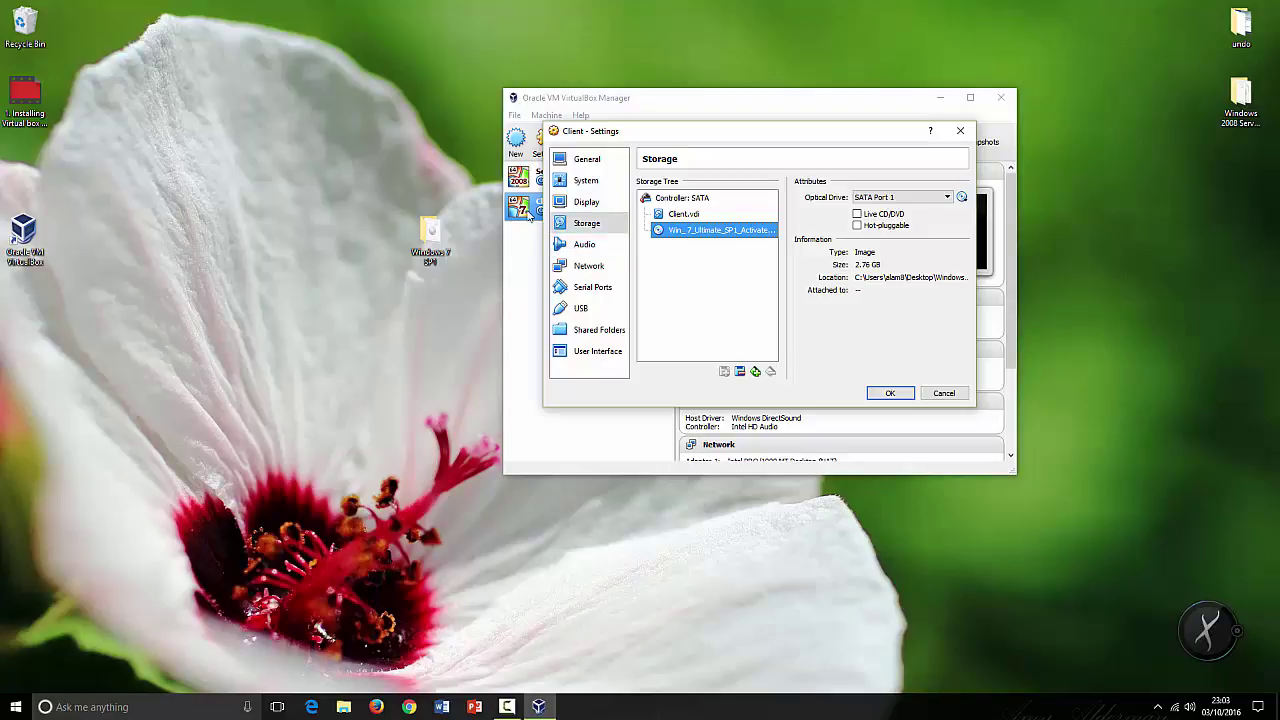
Attach the Client machine's network Adapter 1 to Internal Network and save the settings
{"action": "left_click", "coordinate": [590, 268]}
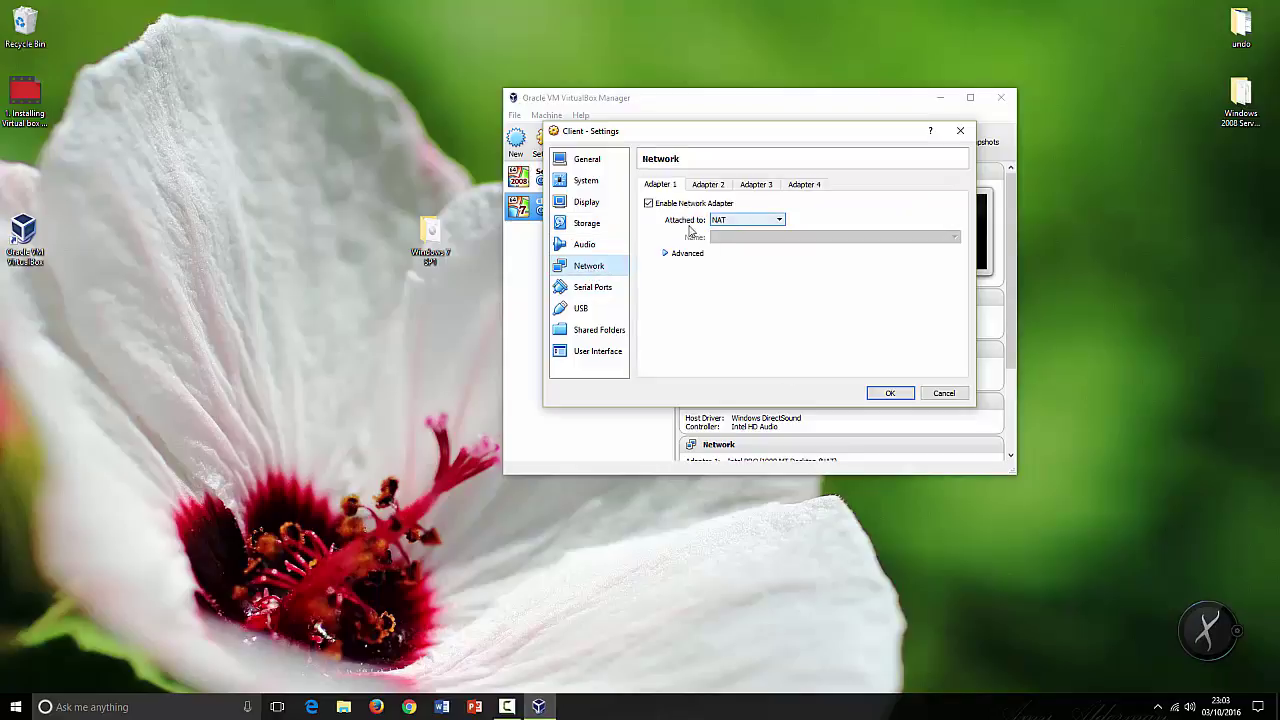
{"action": "left_click", "coordinate": [750, 220]}
{"action": "left_click", "coordinate": [740, 265]}
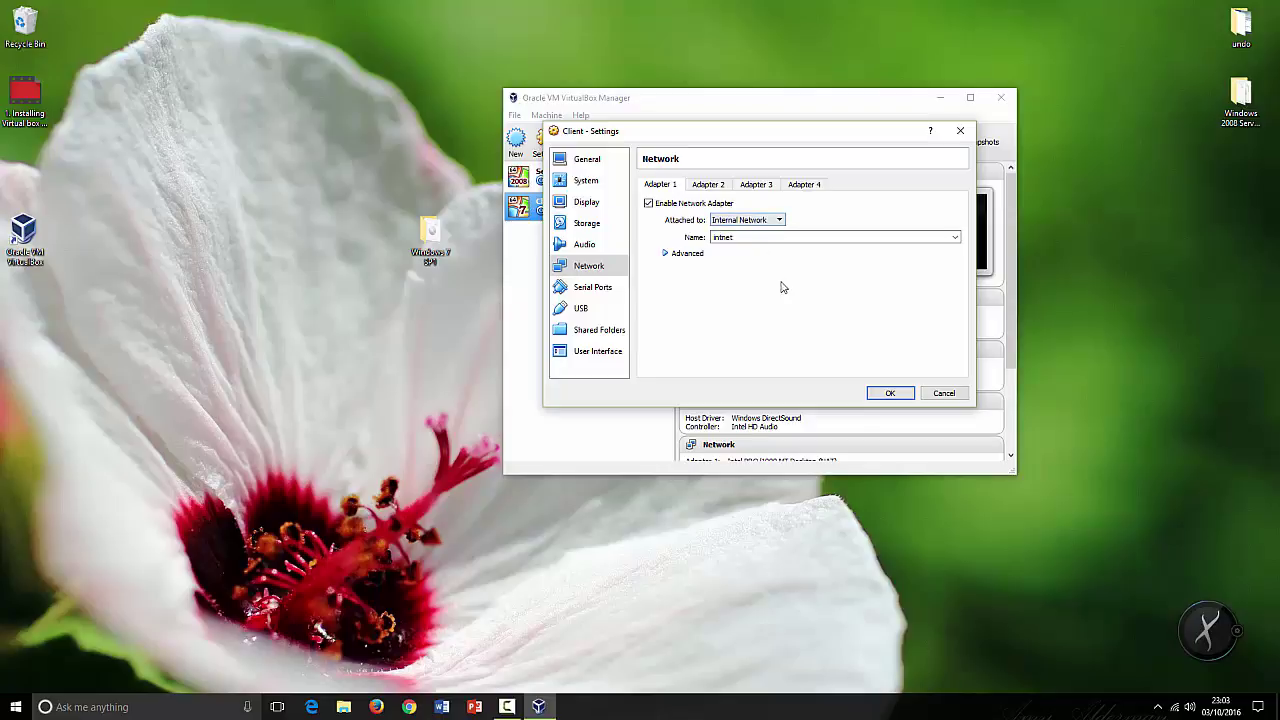
{"action": "left_click", "coordinate": [891, 394]}
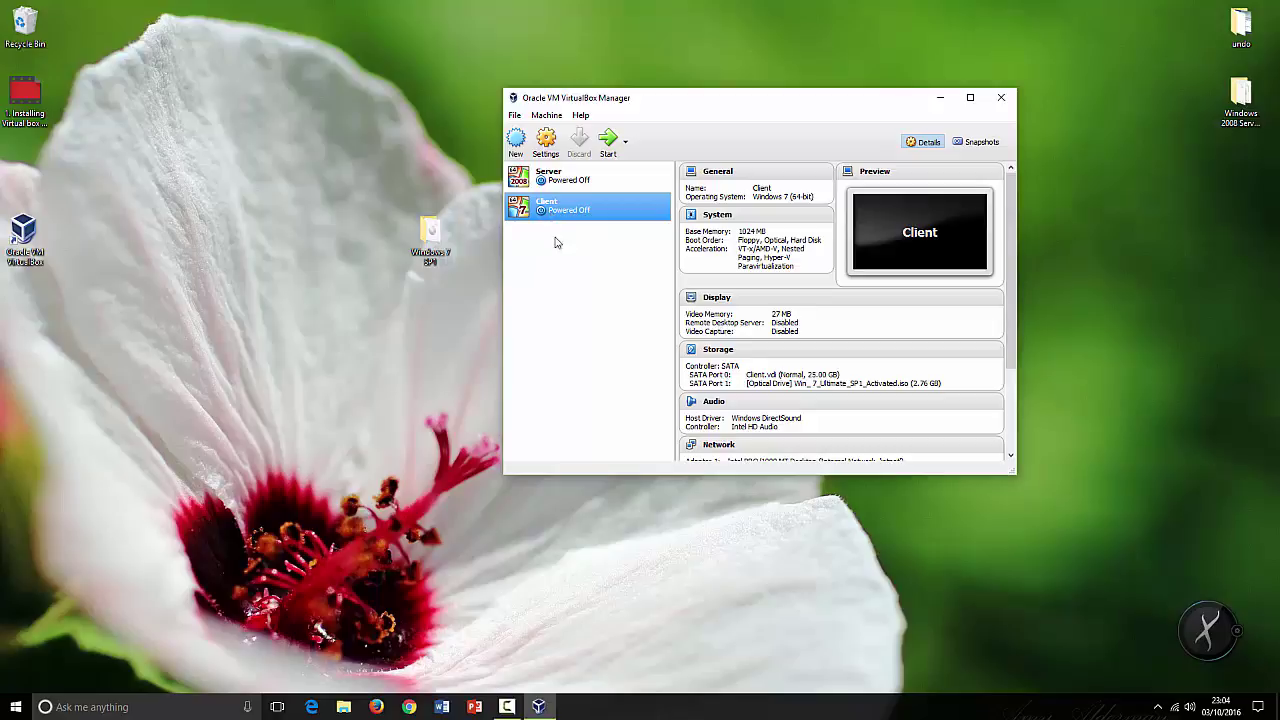
Start the Client machine, move its window towards the desktop's upper-left area and dismiss the keyboard and mouse capture notices
{"action": "left_click", "coordinate": [610, 141]}
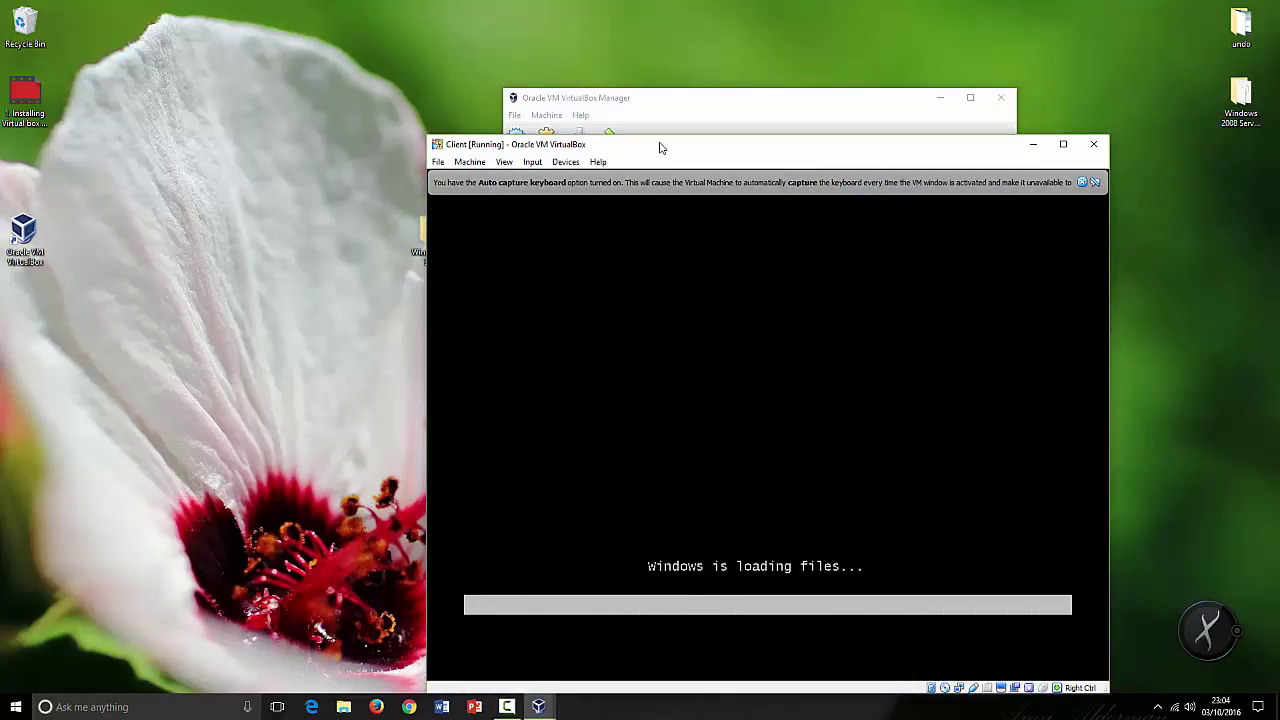
{"action": "left_click_drag", "start_coordinate": [666, 150], "coordinate": [410, 62]}
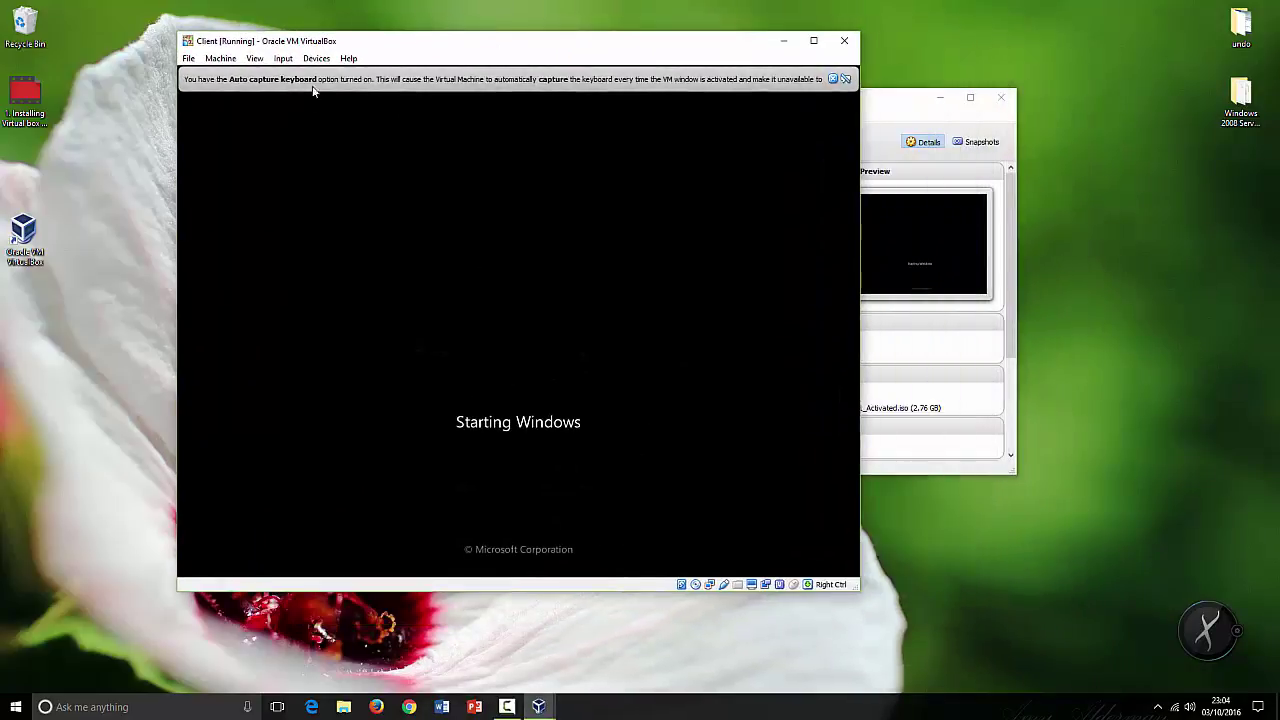
{"action": "left_click", "coordinate": [845, 79]}
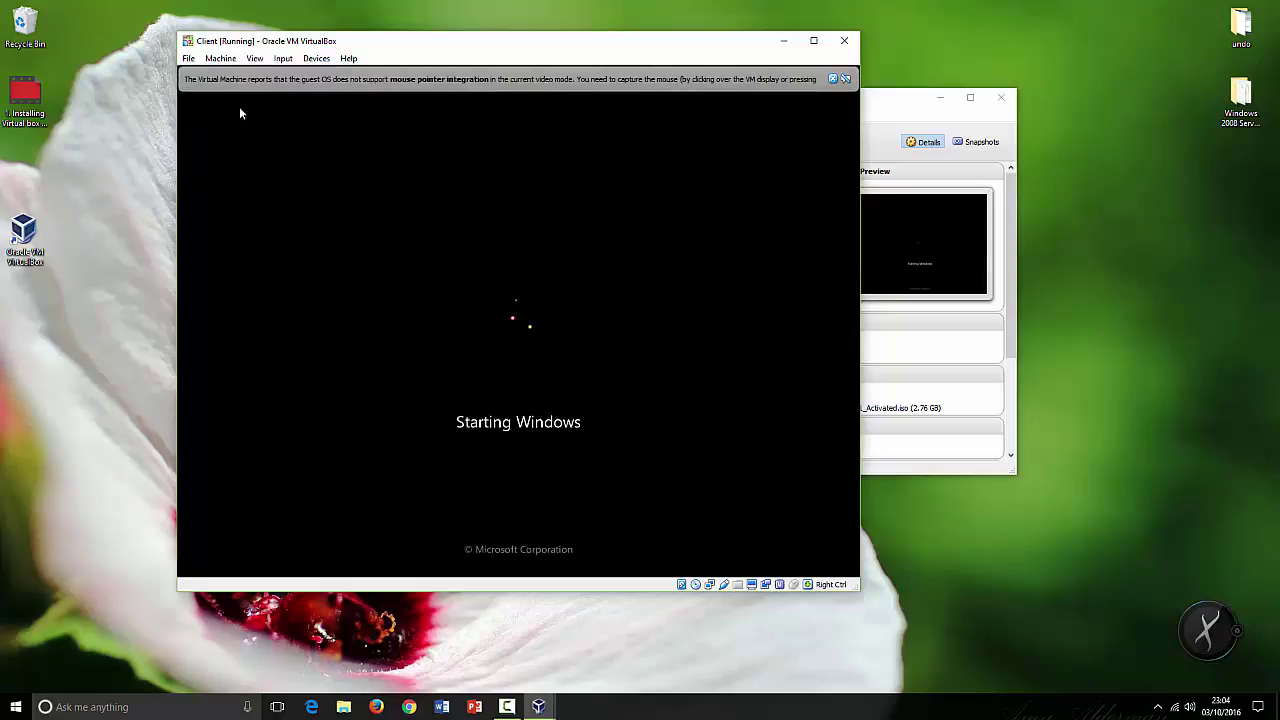
{"action": "left_click", "coordinate": [694, 80]}
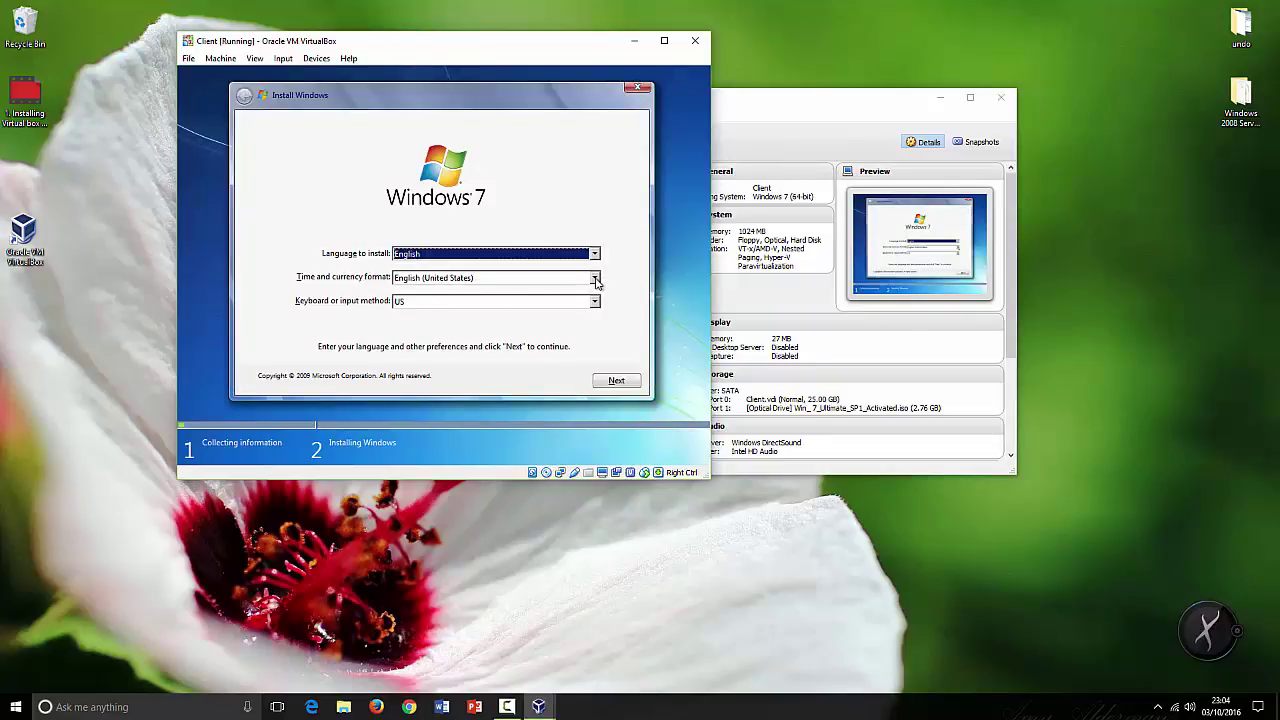
Set the Windows 7 setup's time and currency format to English (United Kingdom) and continue to the licence terms
{"action": "left_click", "coordinate": [595, 280]}
{"action": "scroll", "coordinate": [503, 320], "scroll_direction": "up", "scroll_amount": 1}
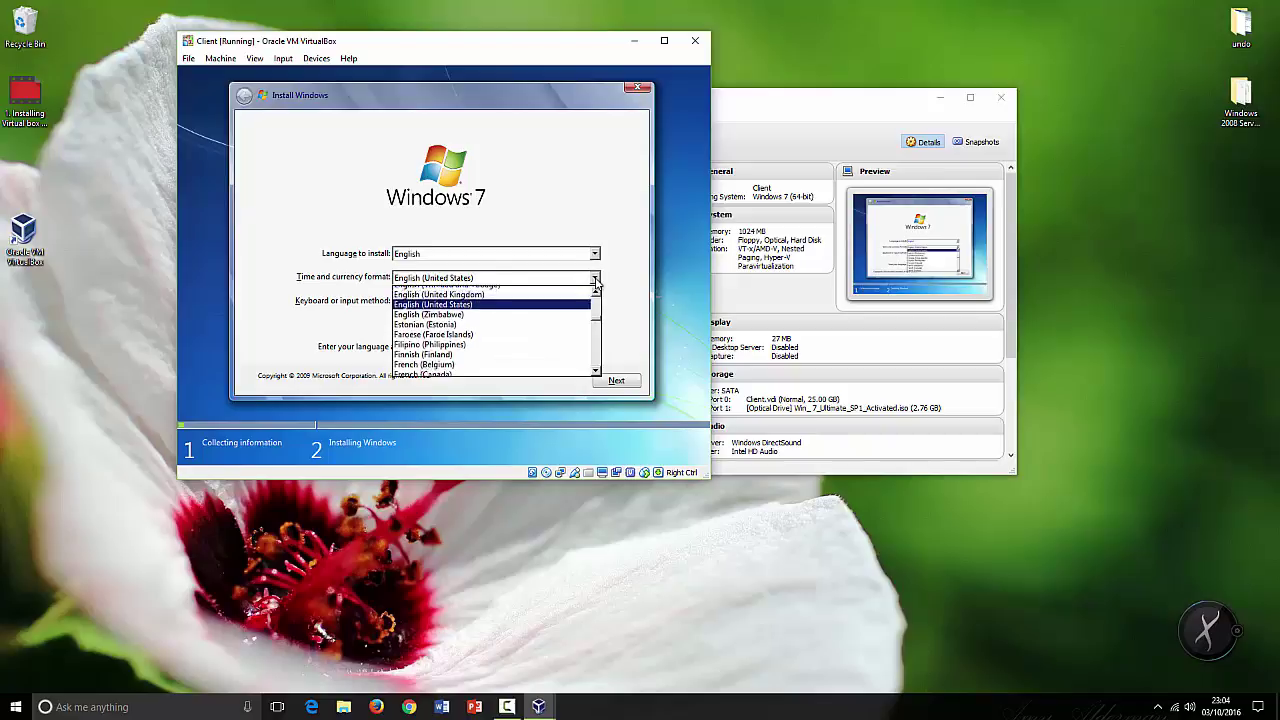
{"action": "left_click", "coordinate": [492, 311]}
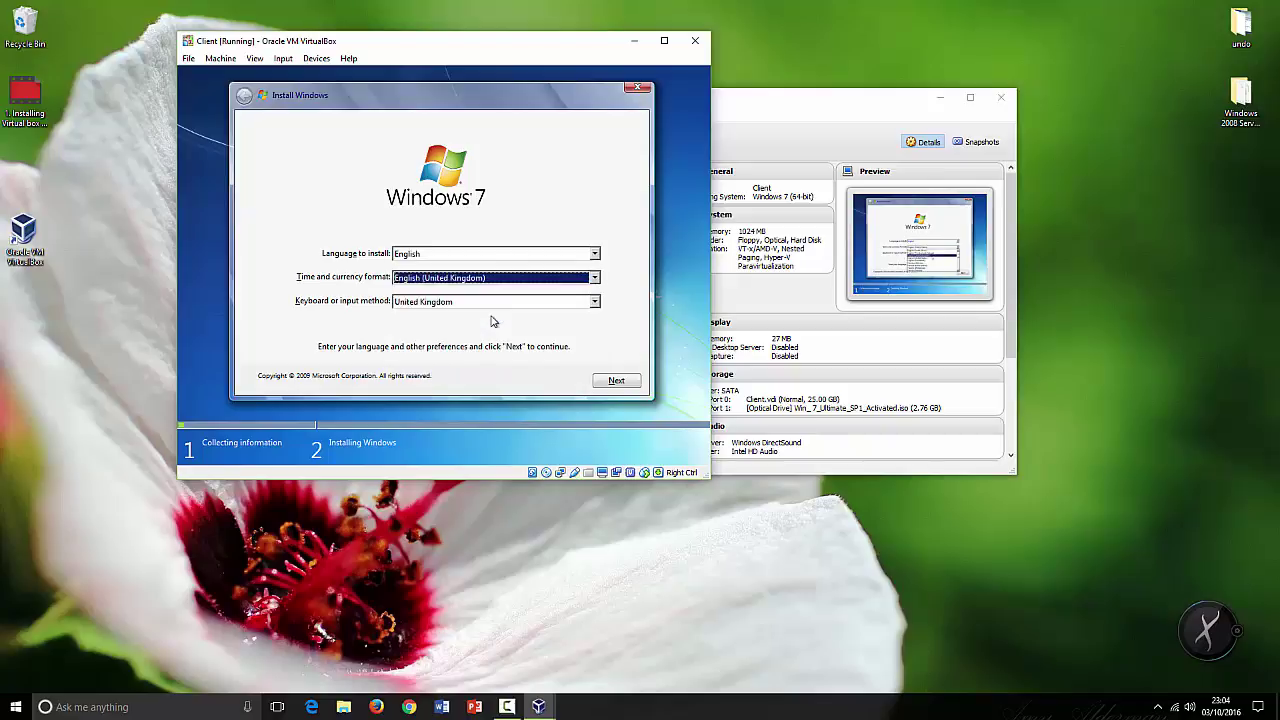
{"action": "left_click", "coordinate": [614, 383]}
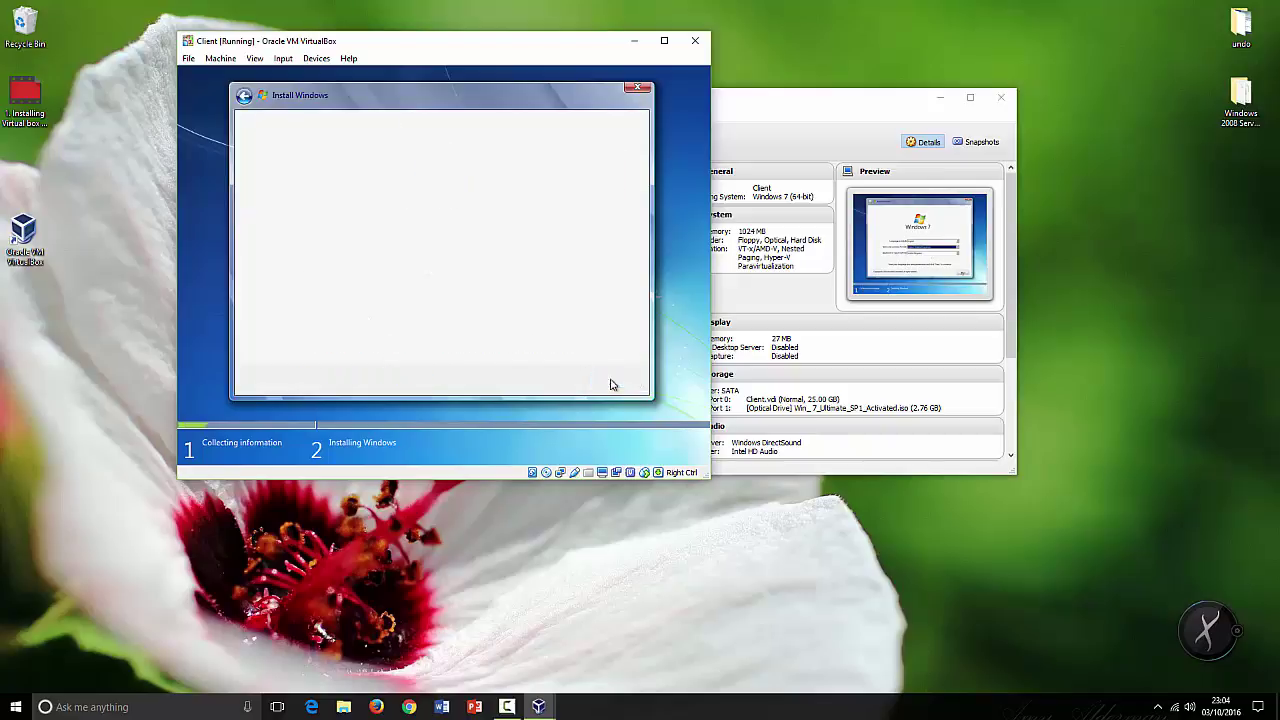
Accept the Windows 7 licence terms and start the installation on Disk 0 Unallocated Space, with the advanced drive options shown
{"action": "left_click", "coordinate": [356, 355]}
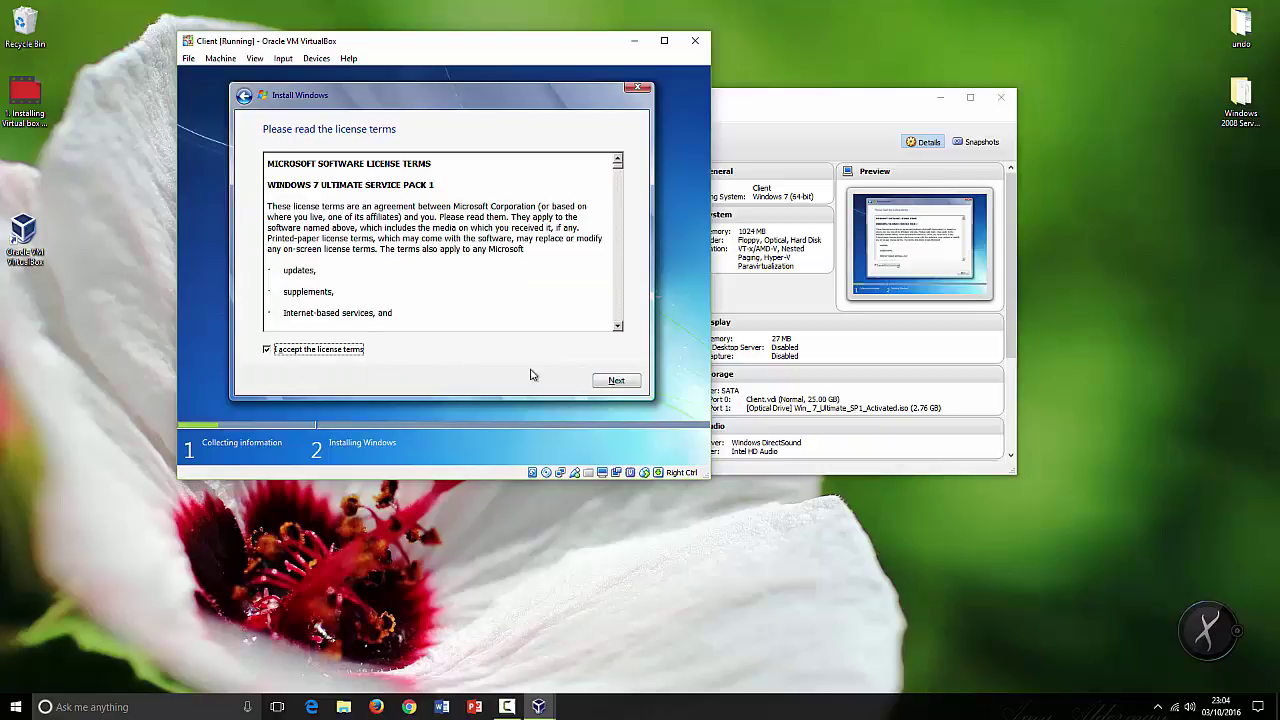
{"action": "left_click", "coordinate": [617, 381]}
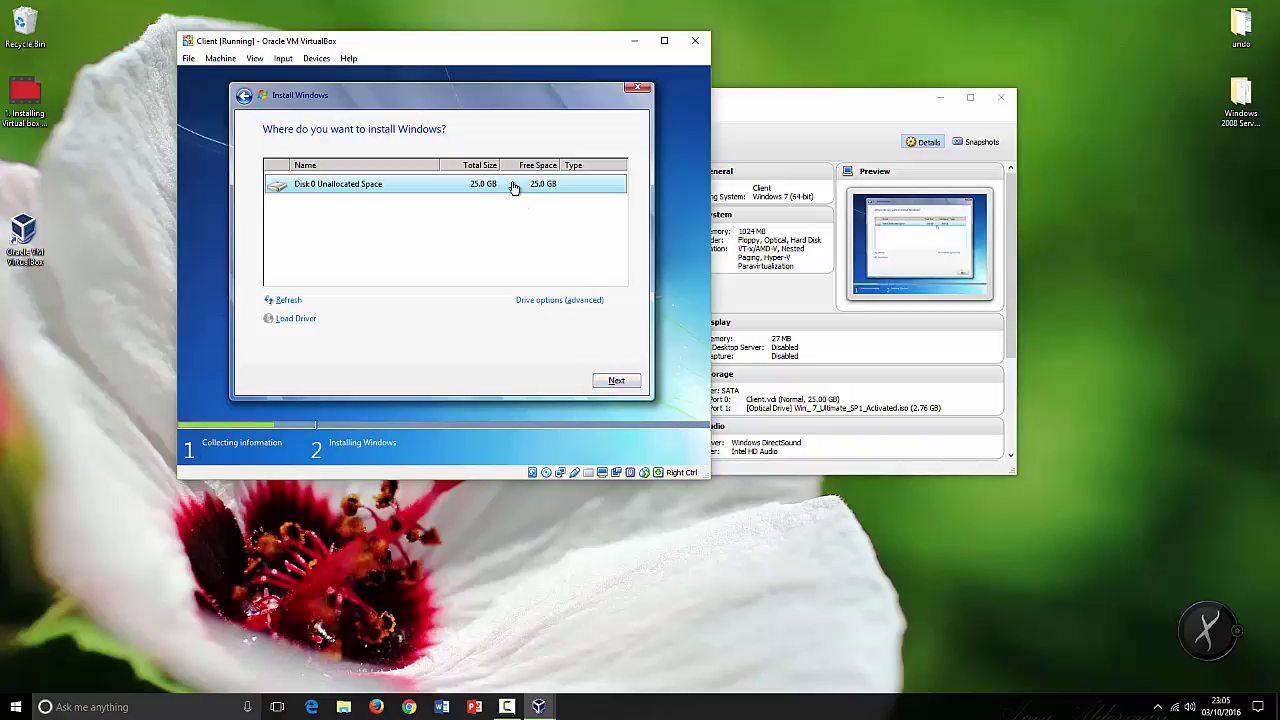
{"action": "left_click", "coordinate": [553, 306]}
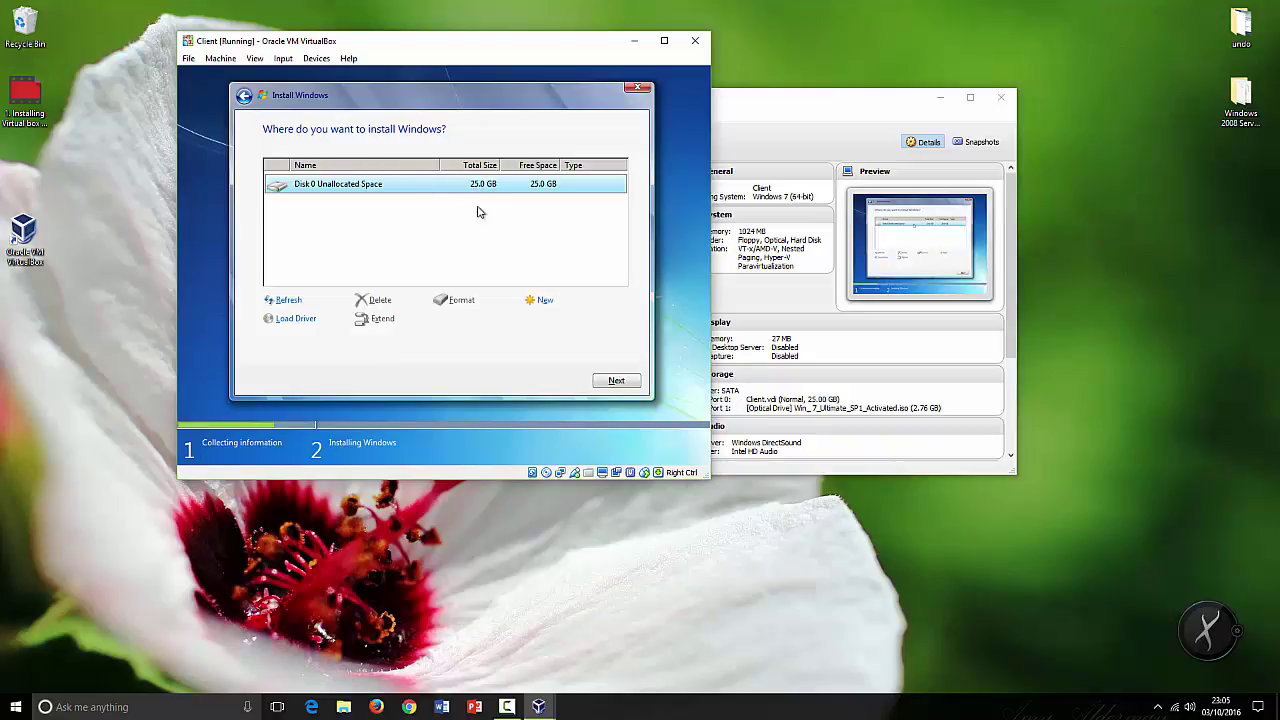
{"action": "left_click", "coordinate": [616, 381]}
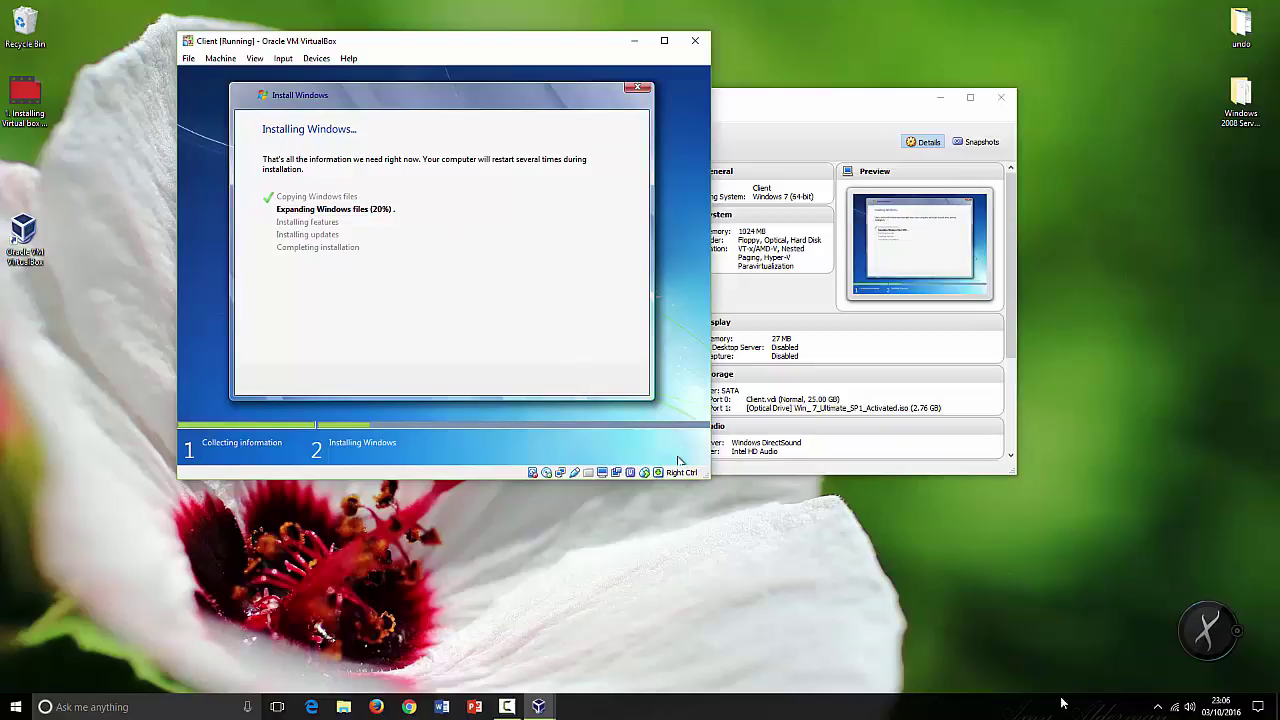
{"action": "left_click", "coordinate": [508, 706]}
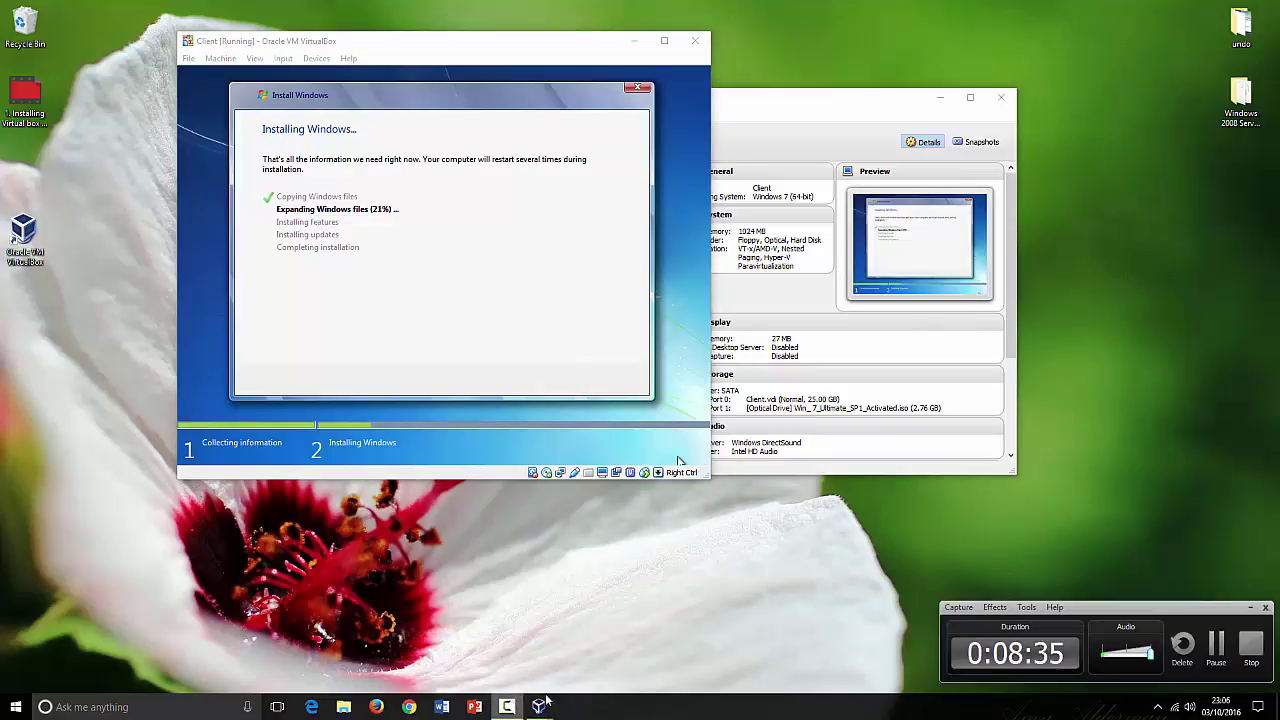
{"action": "left_click", "coordinate": [1216, 648]}
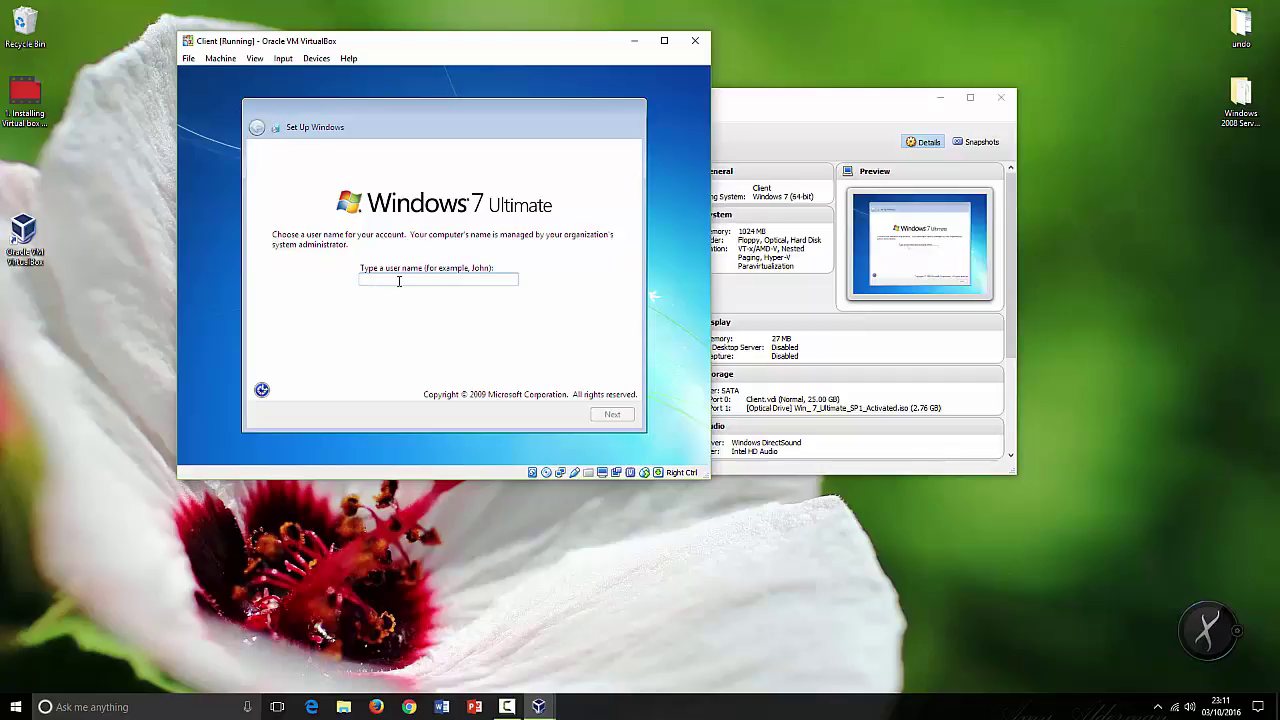
Enter the user name for the Windows 7 account and continue with the password fields left blank
{"action": "type", "text": "Amjad"}
{"action": "left_click", "coordinate": [613, 415]}
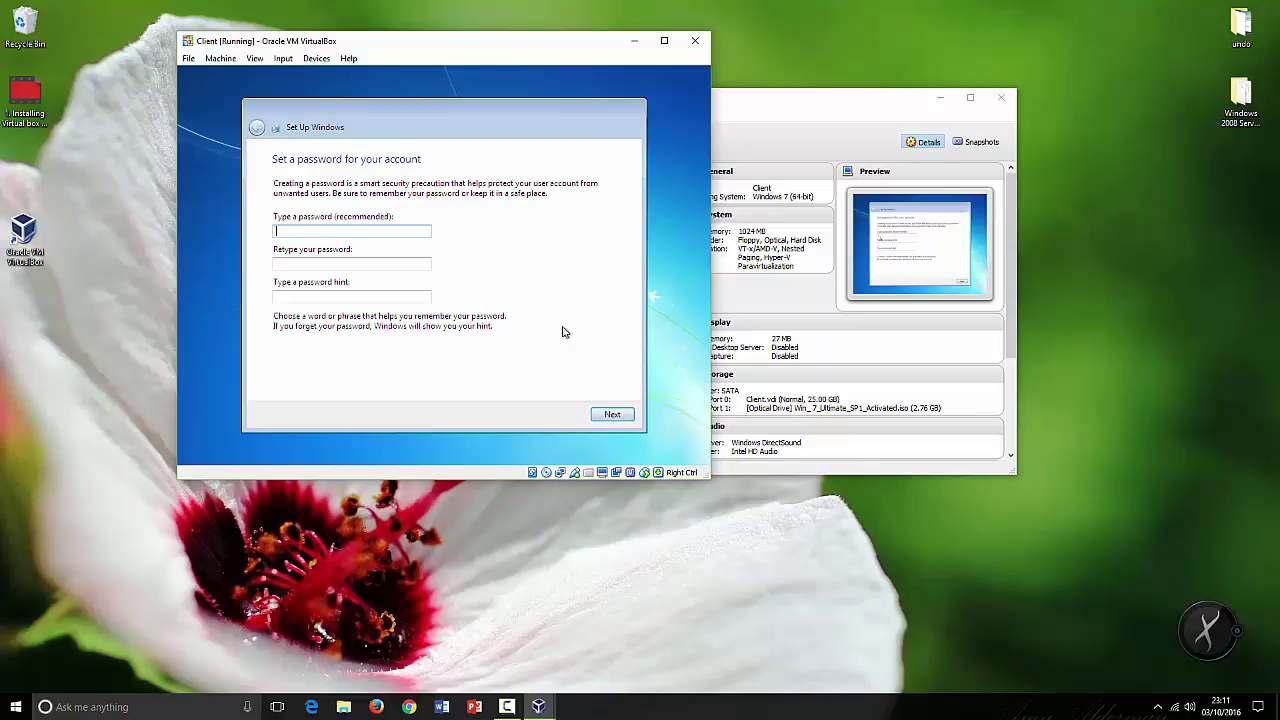
{"action": "left_click", "coordinate": [612, 415]}
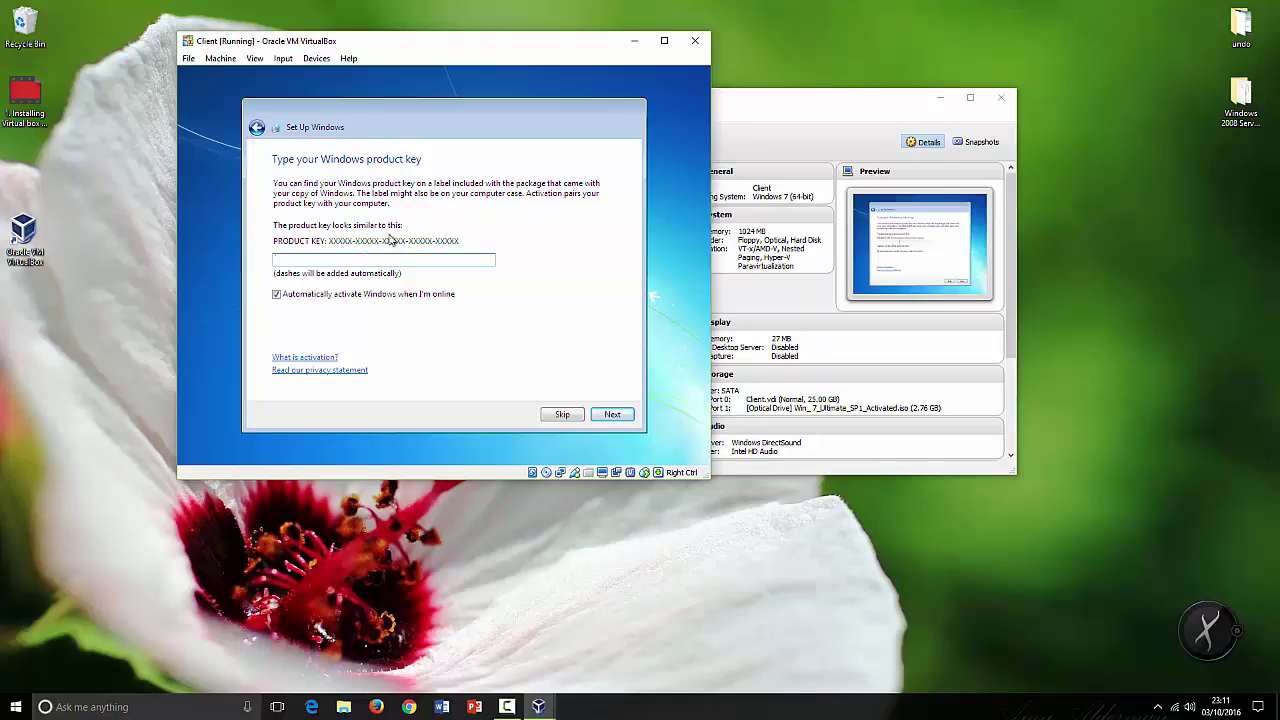
Disable automatic activation, skip the product key and choose Ask me later for Windows protection and updates
{"action": "left_click", "coordinate": [276, 296]}
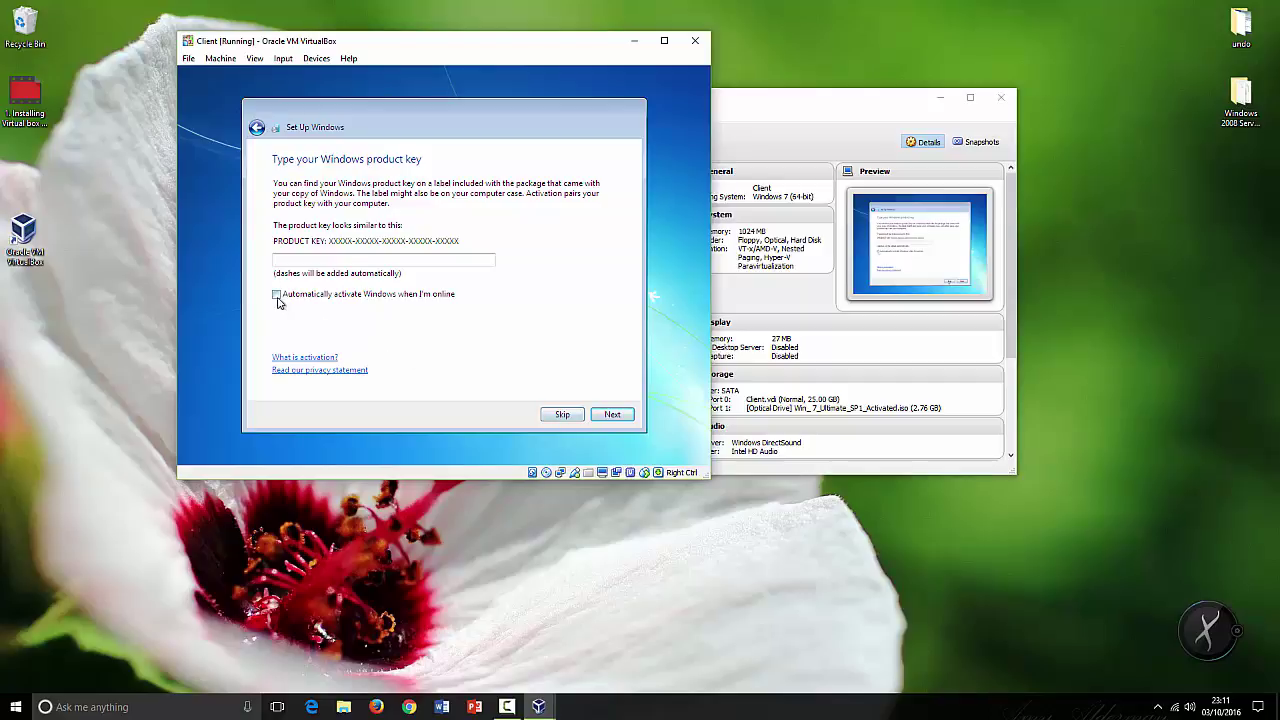
{"action": "left_click", "coordinate": [564, 415]}
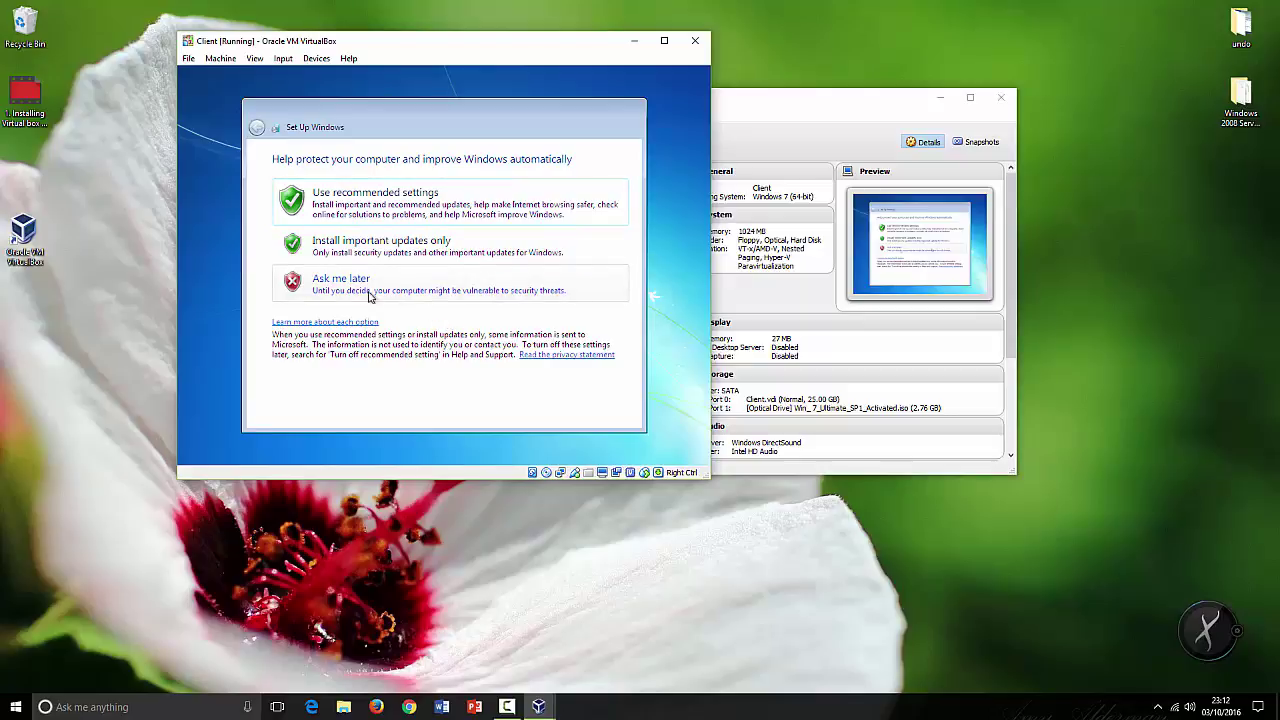
{"action": "left_click", "coordinate": [324, 287]}
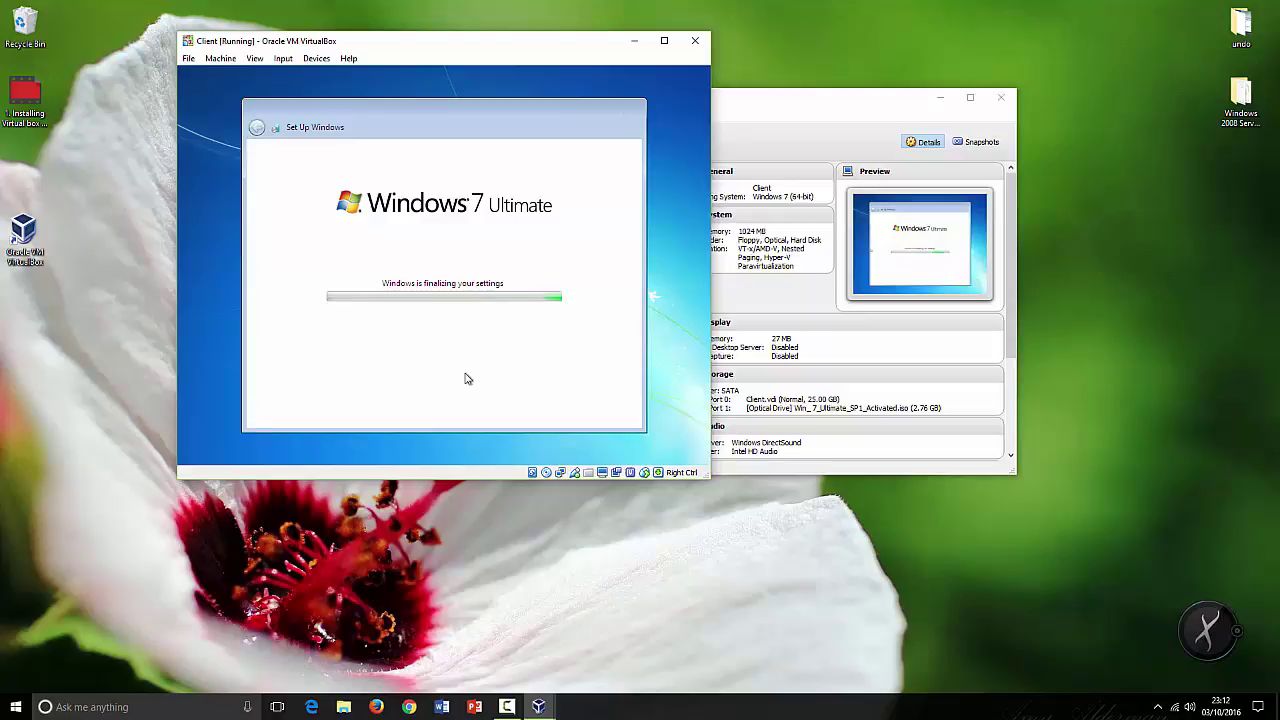
{"action": "left_click", "coordinate": [763, 112]}
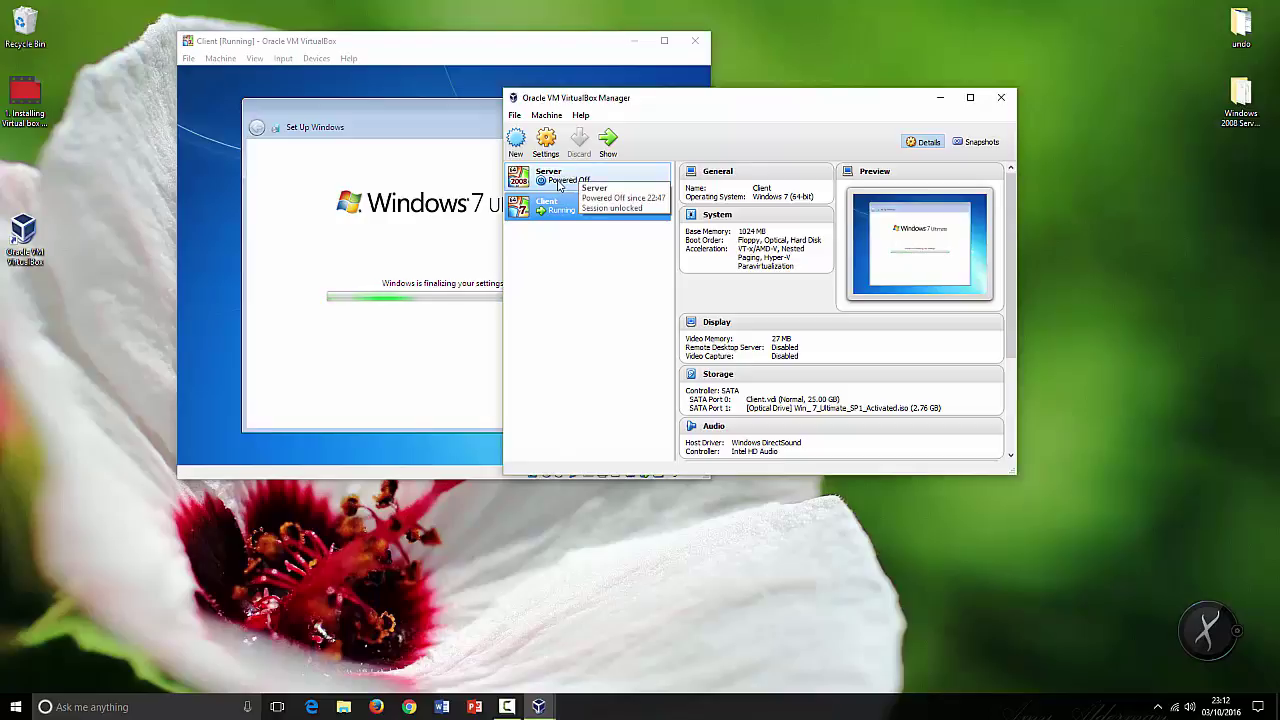
{"action": "left_click", "coordinate": [443, 64]}
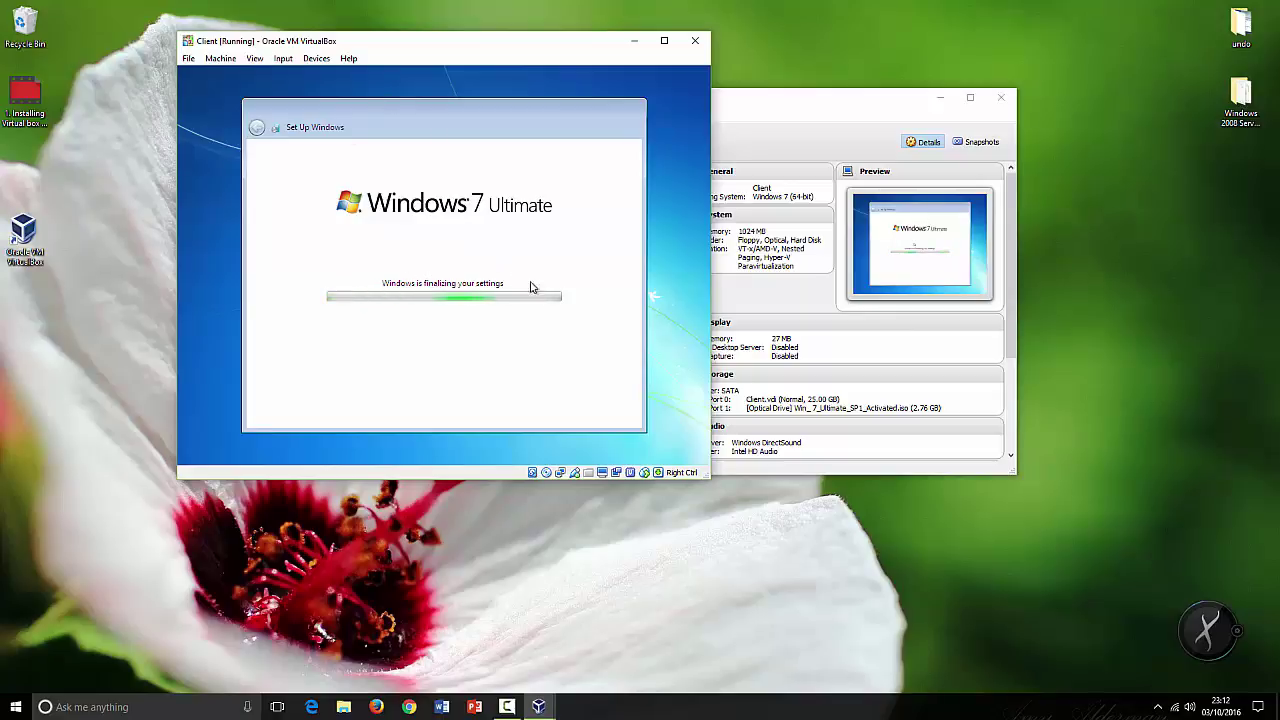
{"action": "left_click", "coordinate": [735, 115]}
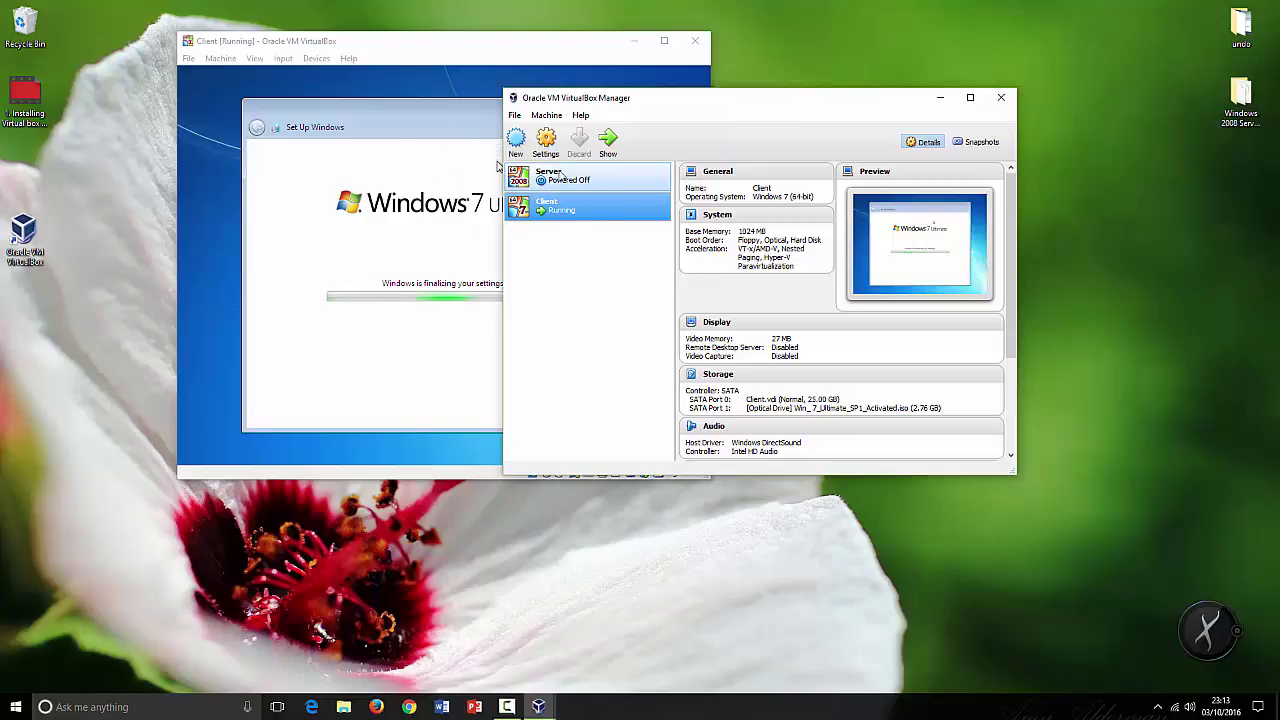
{"action": "left_click", "coordinate": [503, 44]}
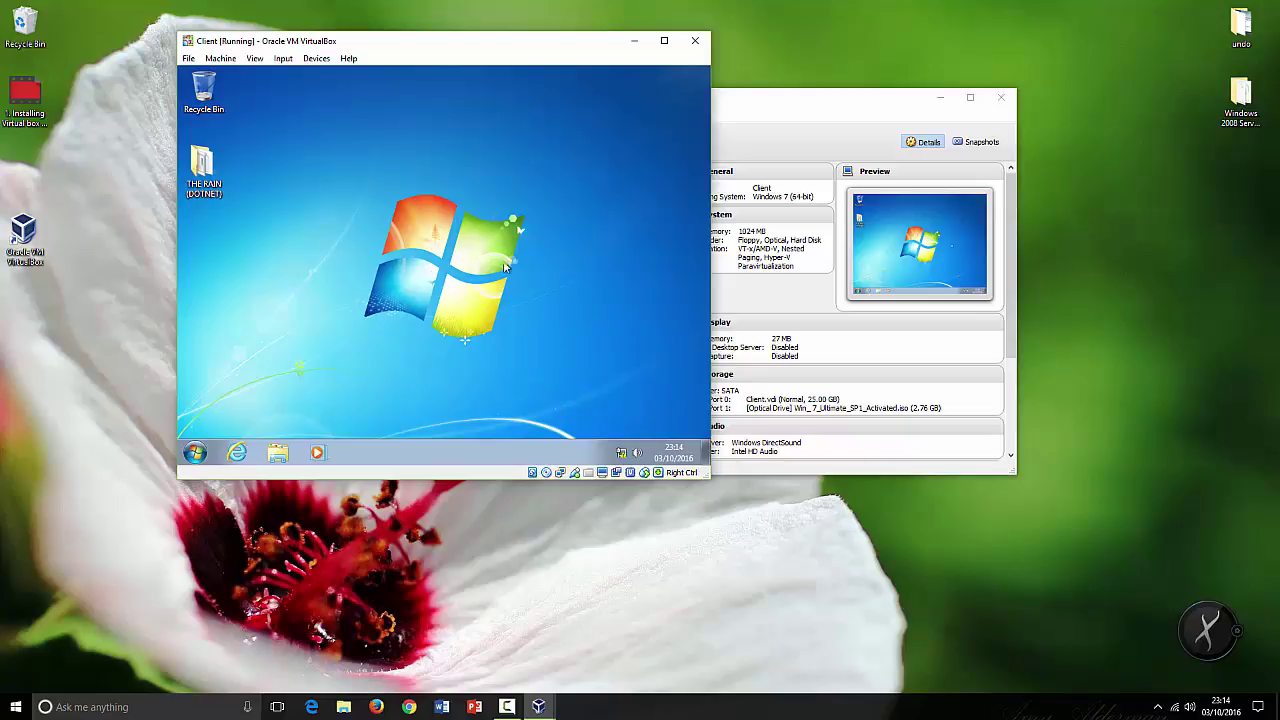
Restart Windows 7 in the Client machine
{"action": "left_click", "coordinate": [195, 453]}
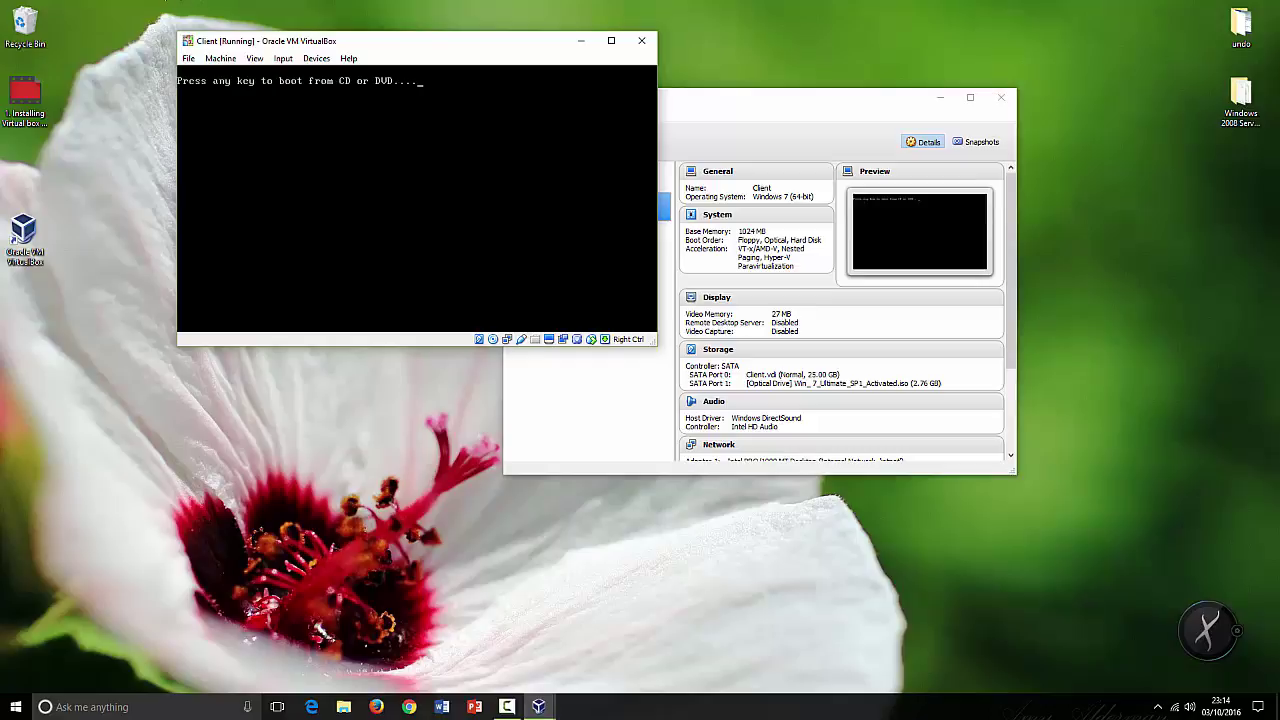
{"action": "key", "text": "Return"}
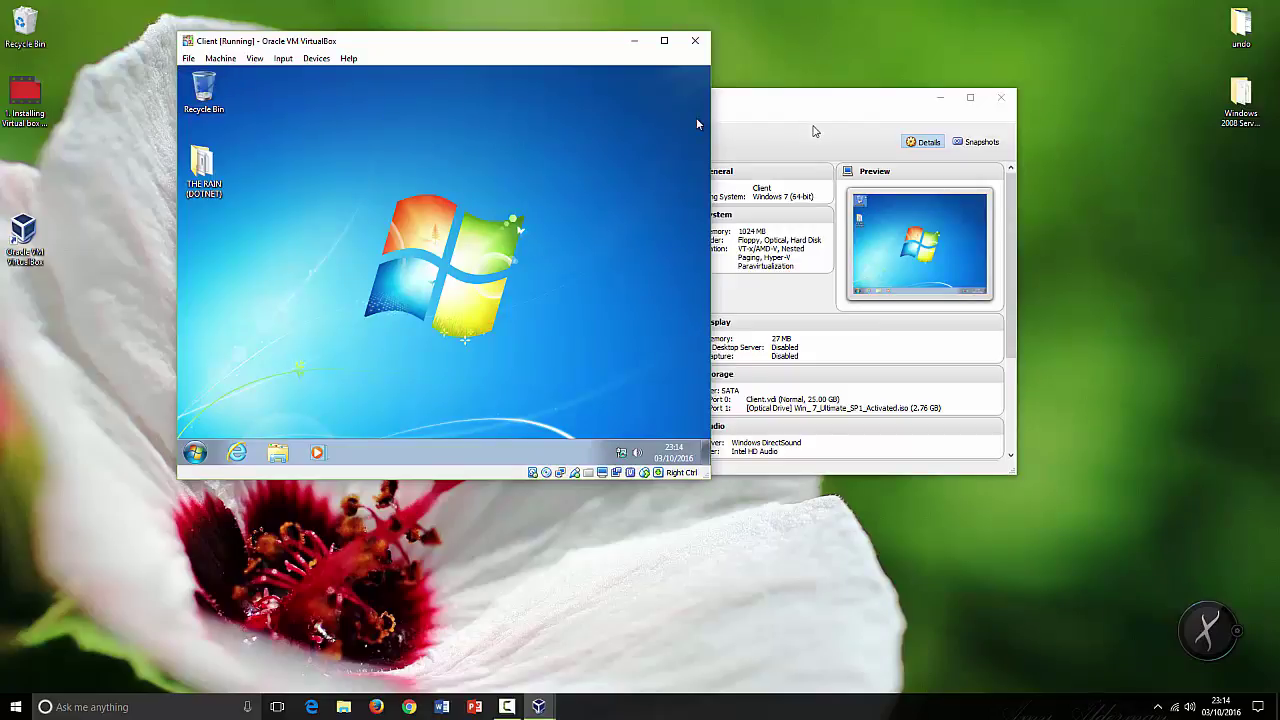
Remove the Win_7_Ultimate_SP1_Activated.iso disk from the Client machine's virtual optical drive and save the settings
{"action": "left_click", "coordinate": [811, 116]}
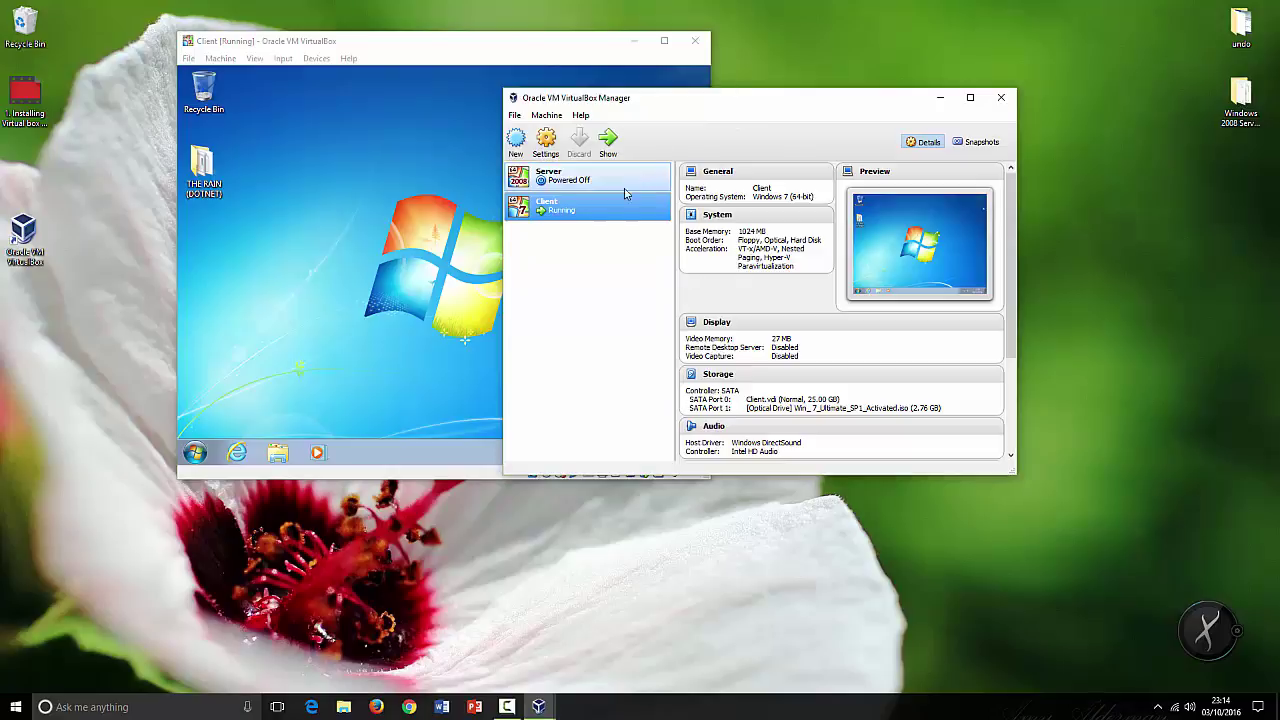
{"action": "left_click", "coordinate": [546, 141]}
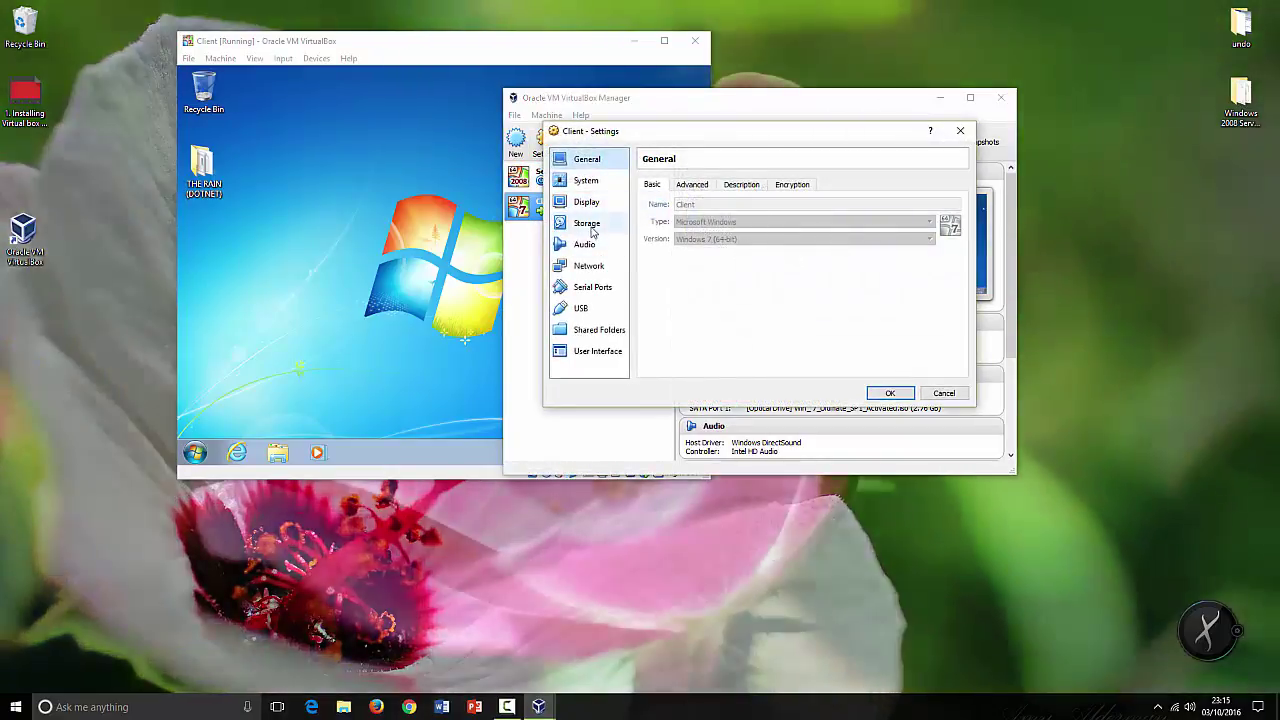
{"action": "left_click", "coordinate": [596, 226]}
{"action": "left_click", "coordinate": [690, 234]}
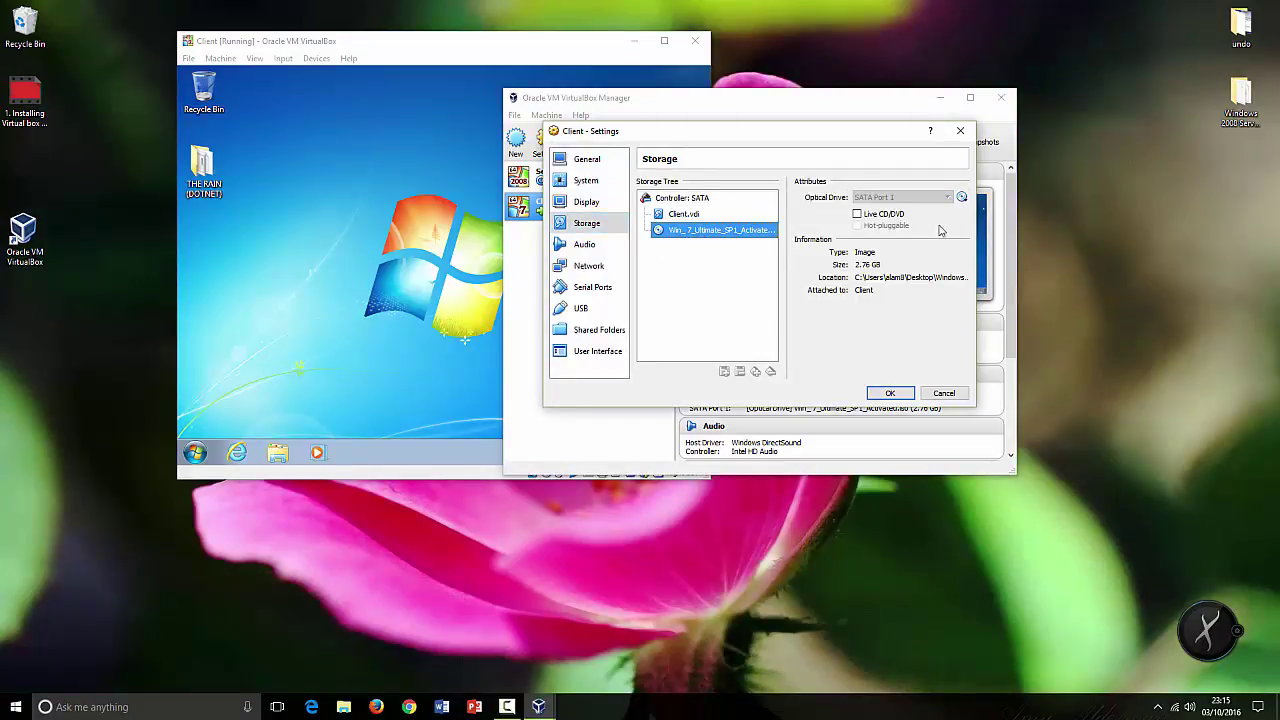
{"action": "right_click", "coordinate": [729, 232]}
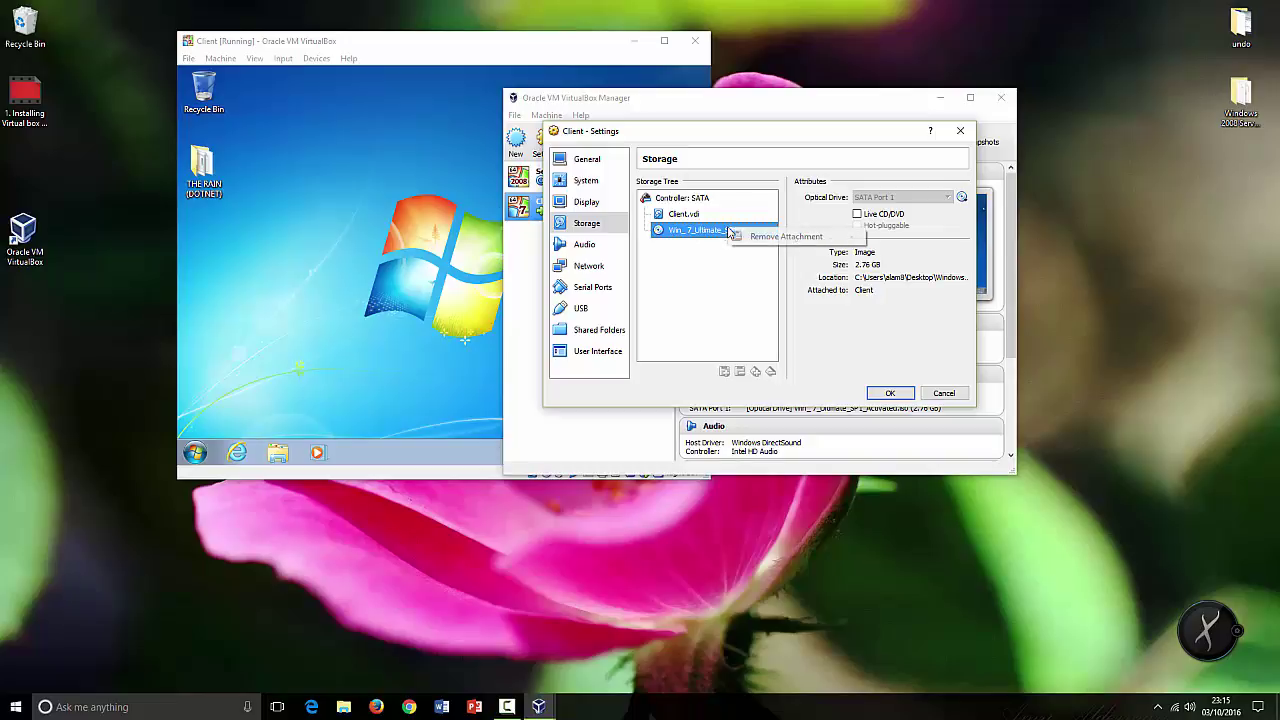
{"action": "left_click", "coordinate": [934, 227]}
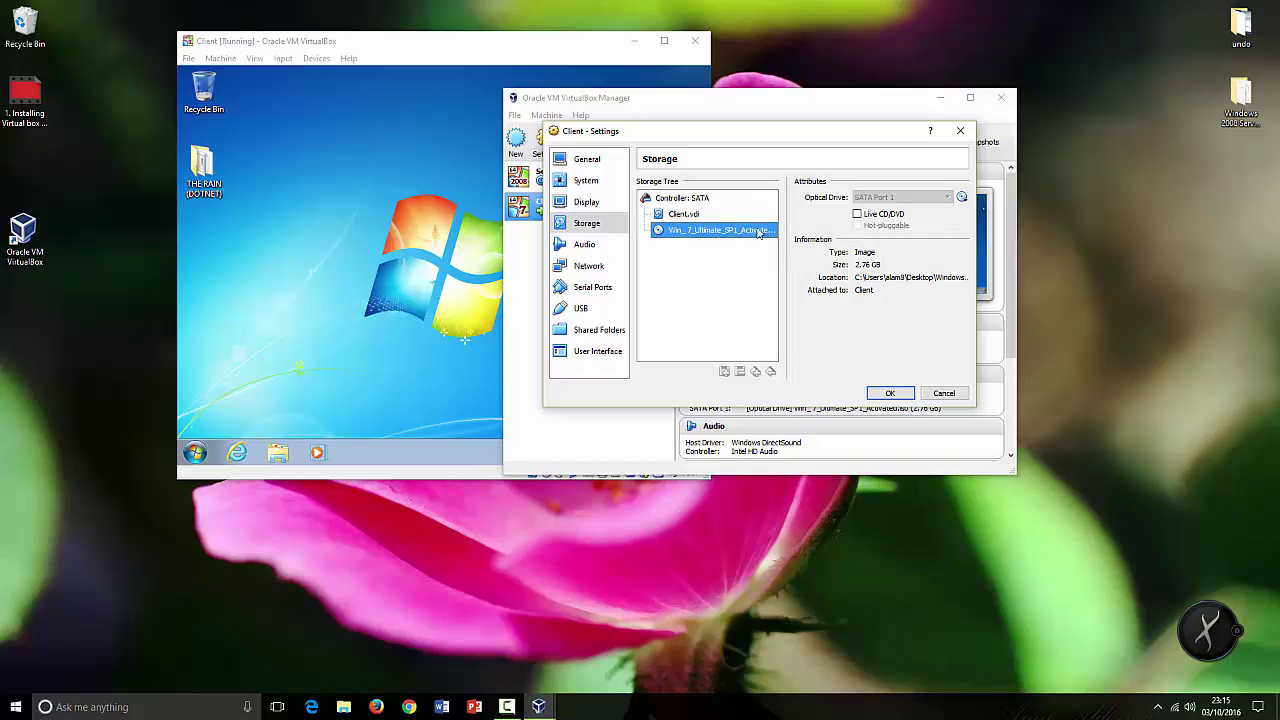
{"action": "left_click", "coordinate": [962, 197]}
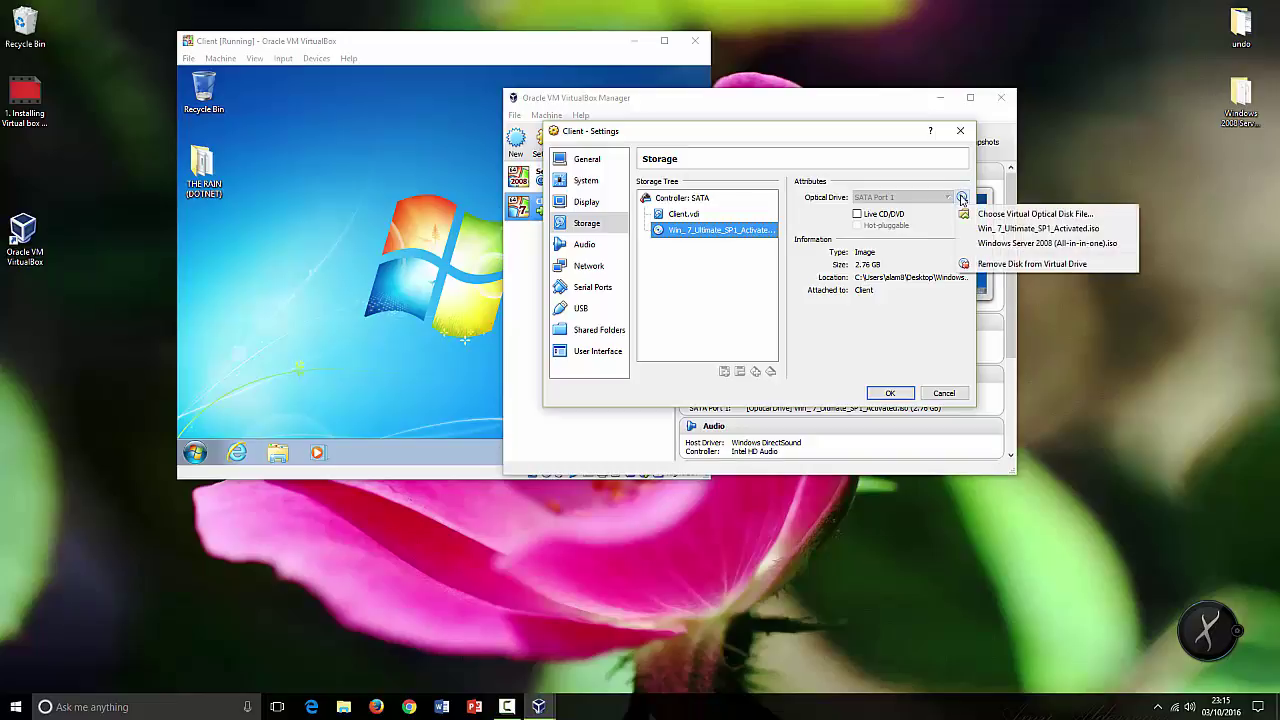
{"action": "left_click", "coordinate": [996, 266]}
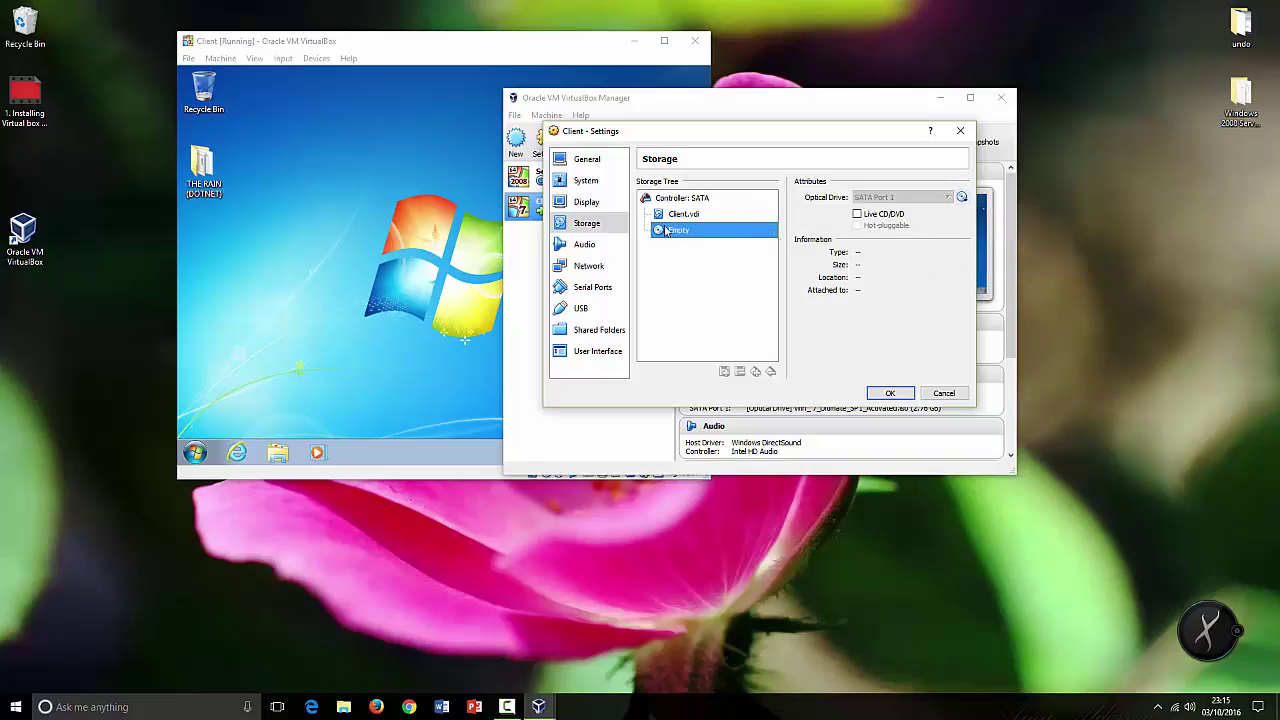
{"action": "left_click", "coordinate": [890, 393]}
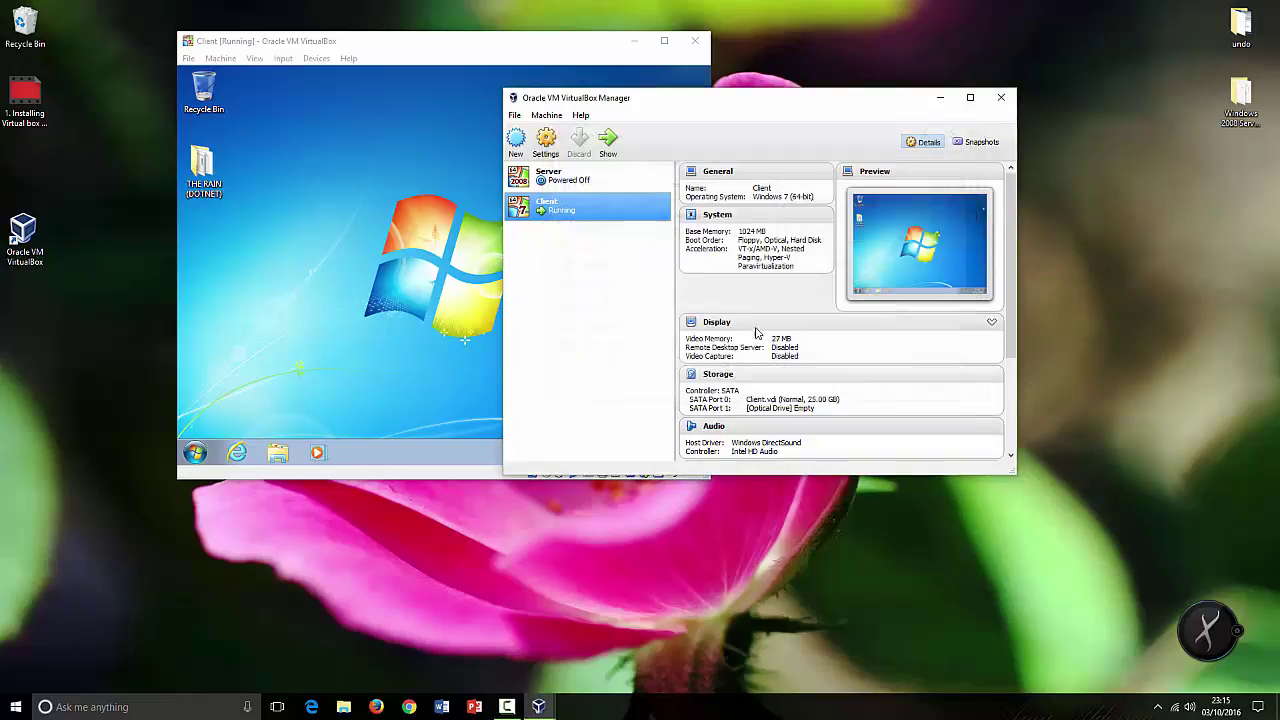
Remove the Windows Server 2008 (All-in-one).iso disk from the Server machine's virtual optical drive and save the settings
{"action": "left_click", "coordinate": [550, 176]}
{"action": "left_click", "coordinate": [546, 141]}
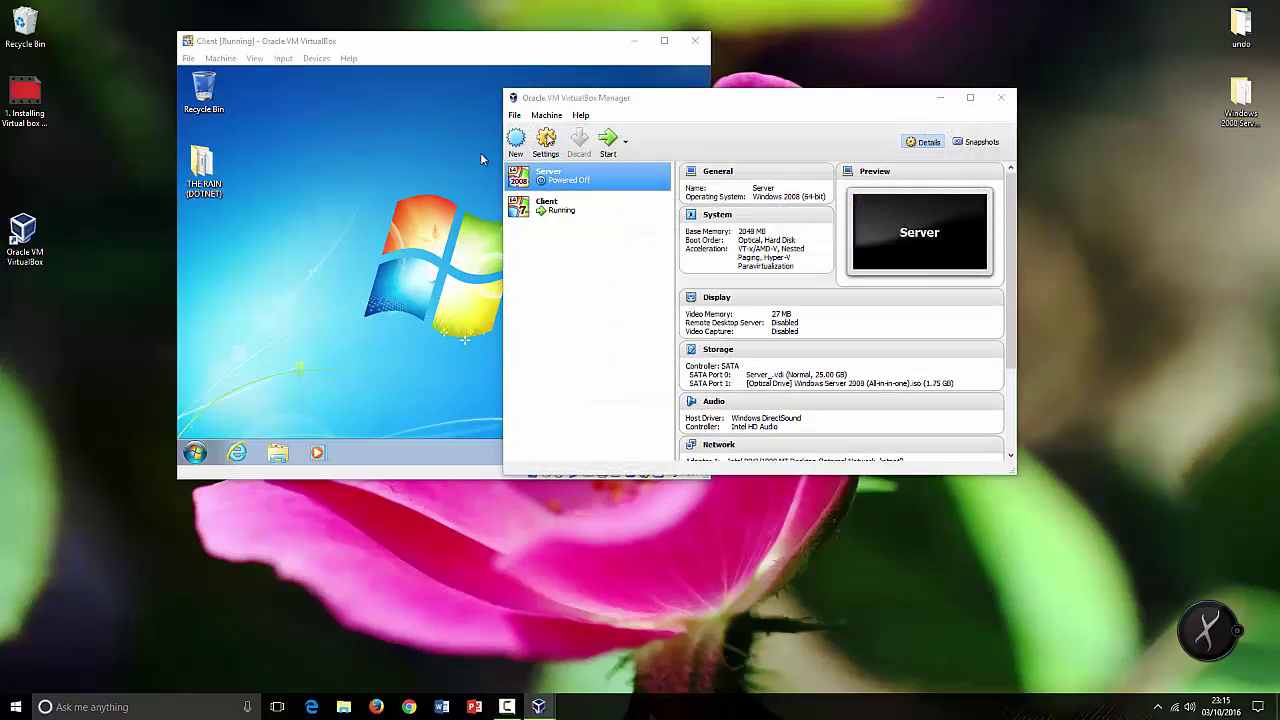
{"action": "left_click", "coordinate": [606, 223]}
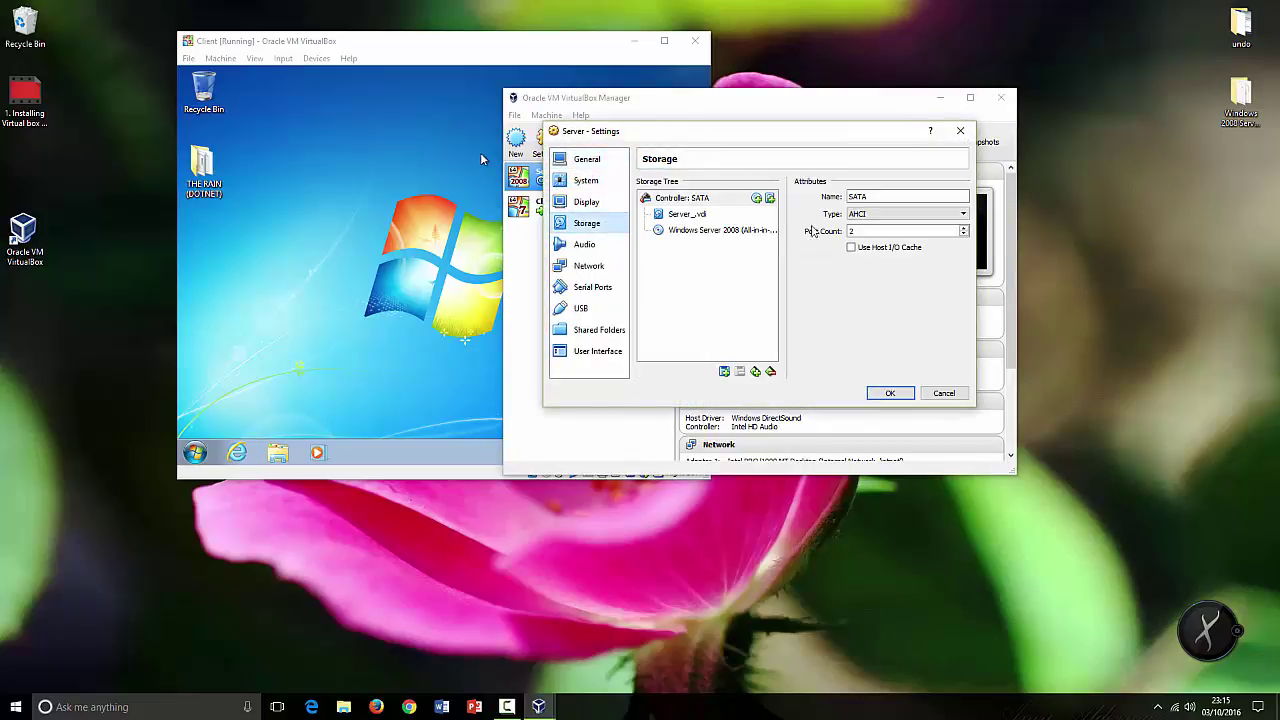
{"action": "left_click", "coordinate": [750, 230]}
{"action": "left_click", "coordinate": [962, 198]}
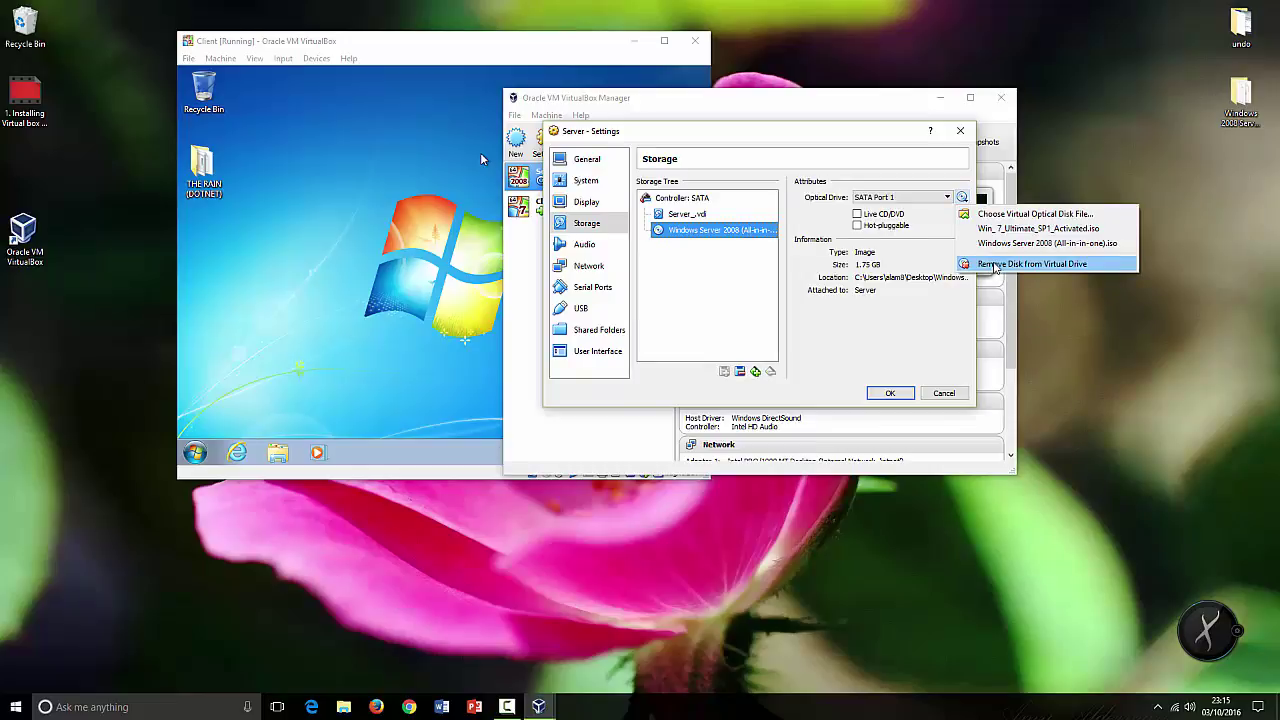
{"action": "left_click", "coordinate": [995, 266]}
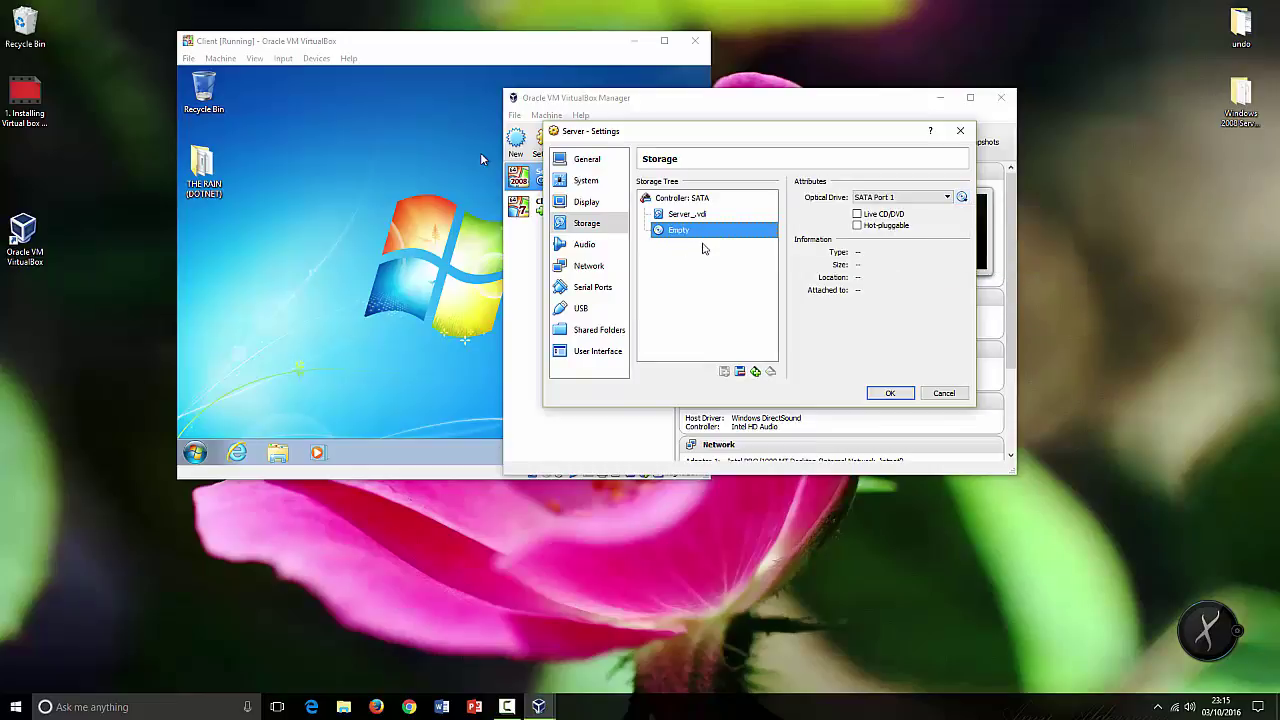
{"action": "left_click", "coordinate": [889, 392]}
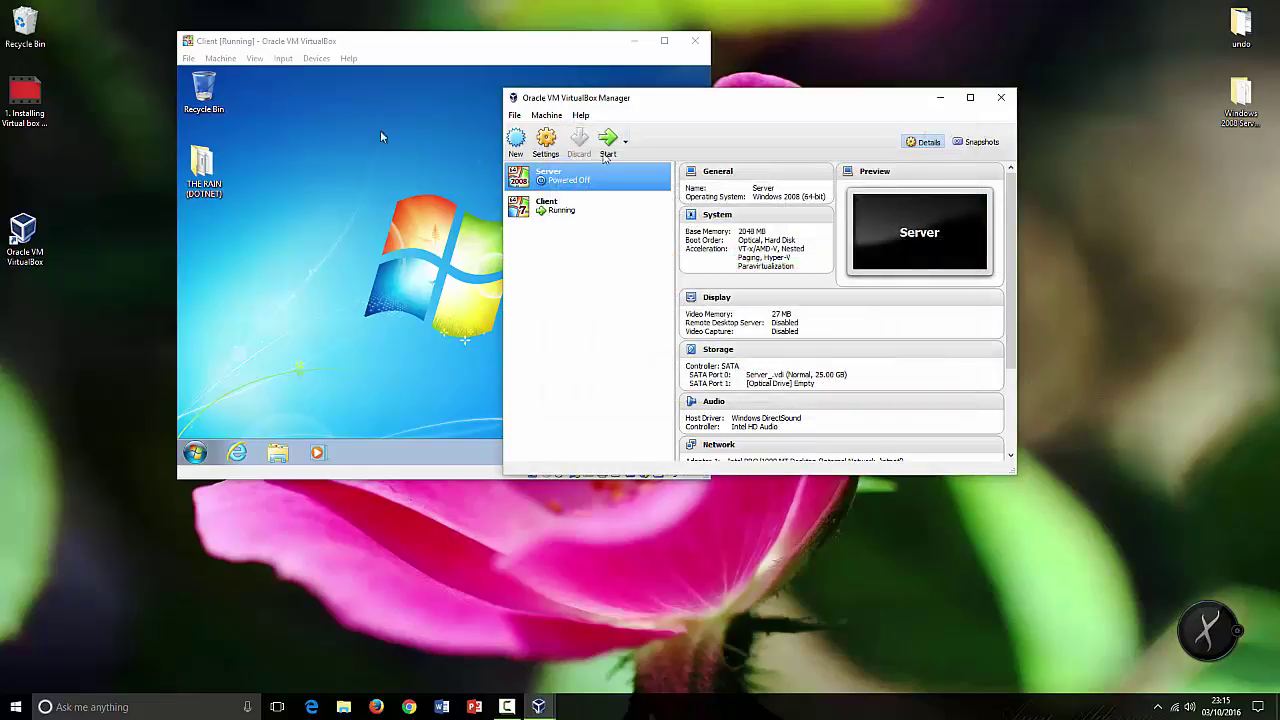
Return to the Client machine's desktop and check its network connection status
{"action": "left_click", "coordinate": [545, 70]}
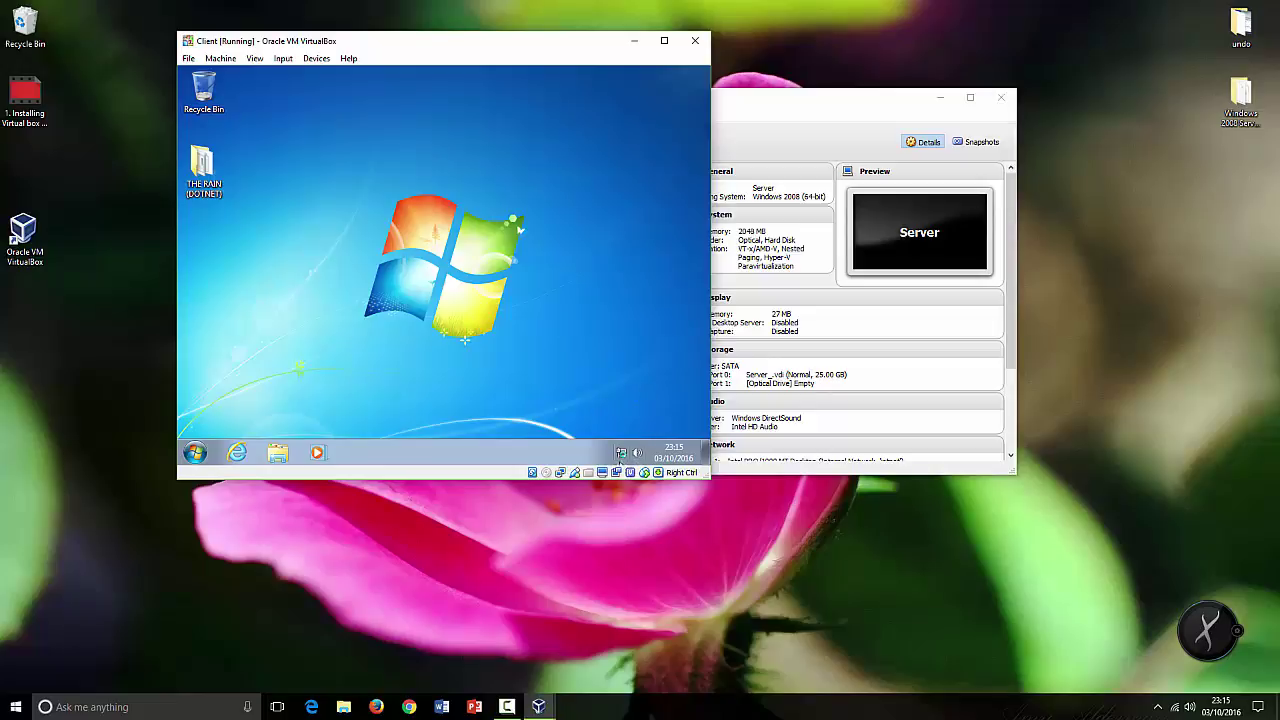
{"action": "mouse_move", "coordinate": [622, 458]}
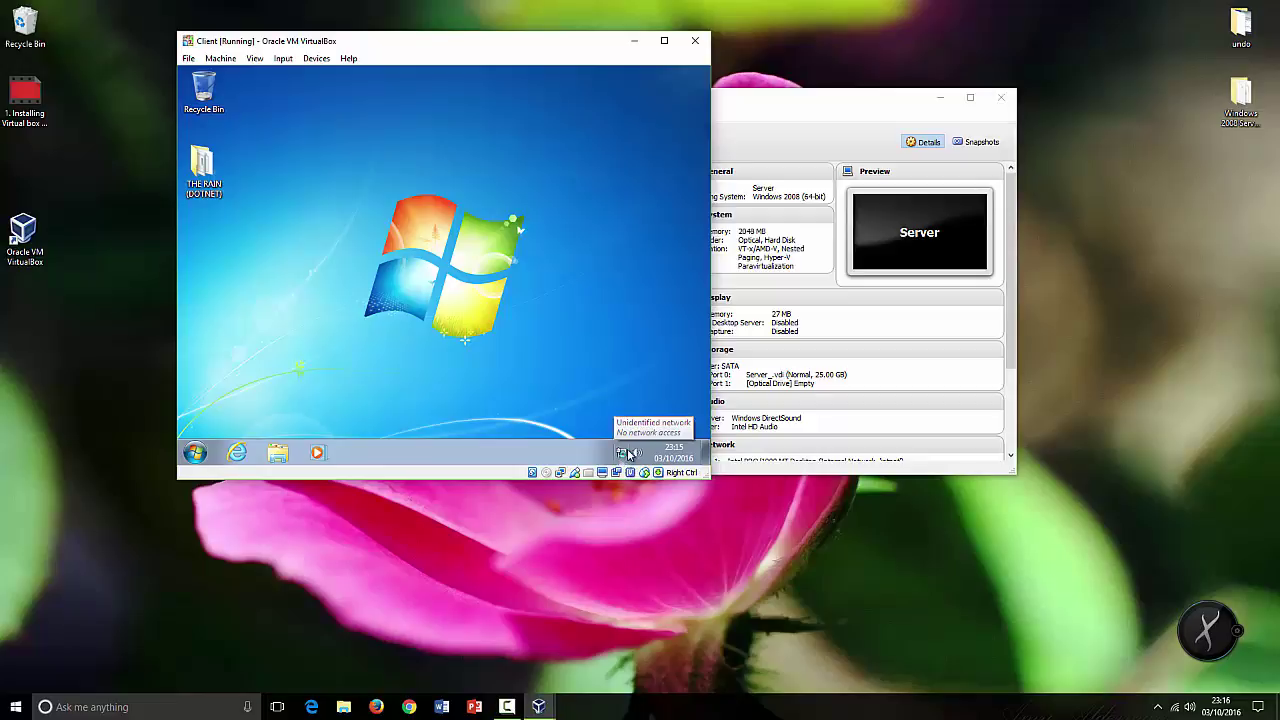
Open the Network and Sharing Center in the Client machine and go to its network adapter settings
{"action": "right_click", "coordinate": [622, 456]}
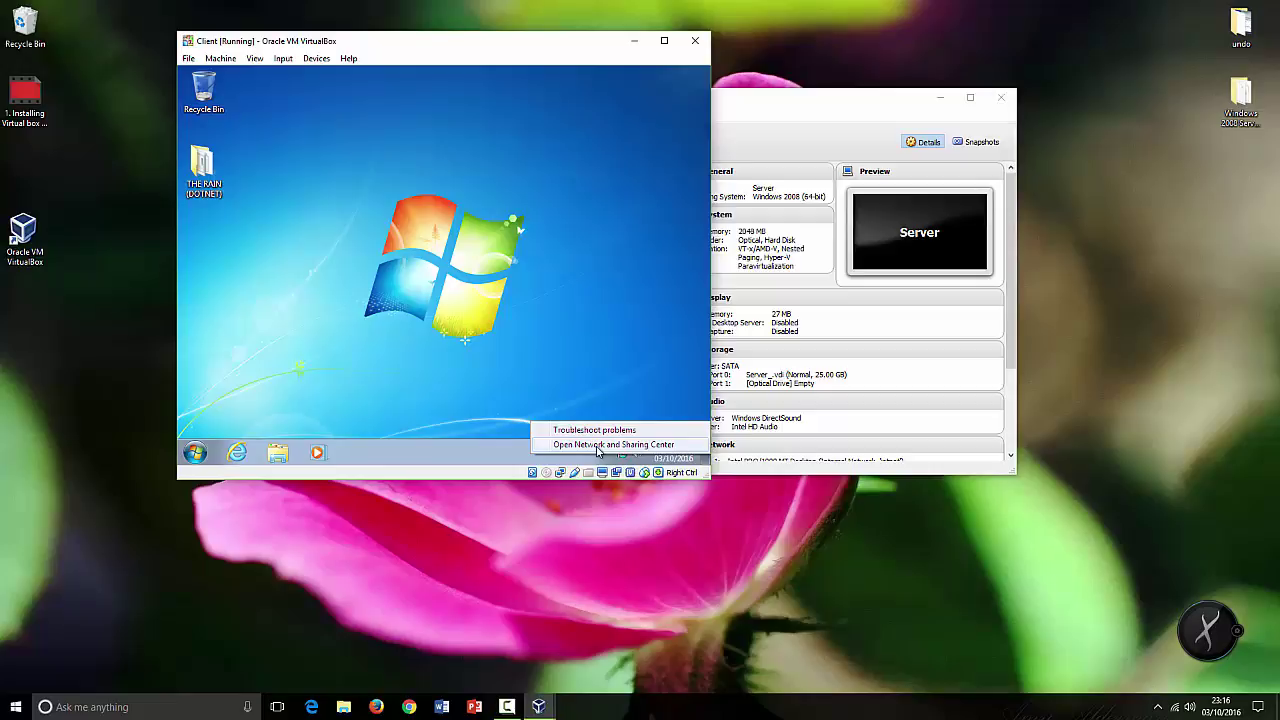
{"action": "left_click", "coordinate": [616, 383]}
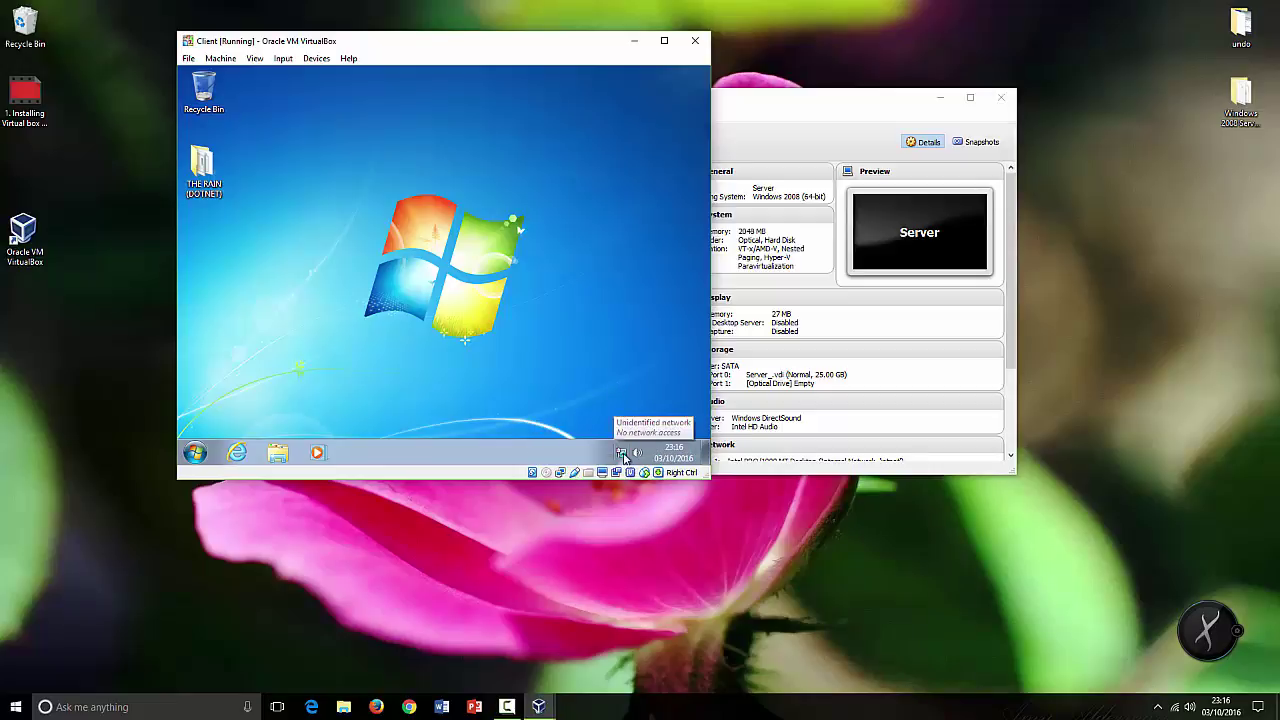
{"action": "right_click", "coordinate": [622, 456]}
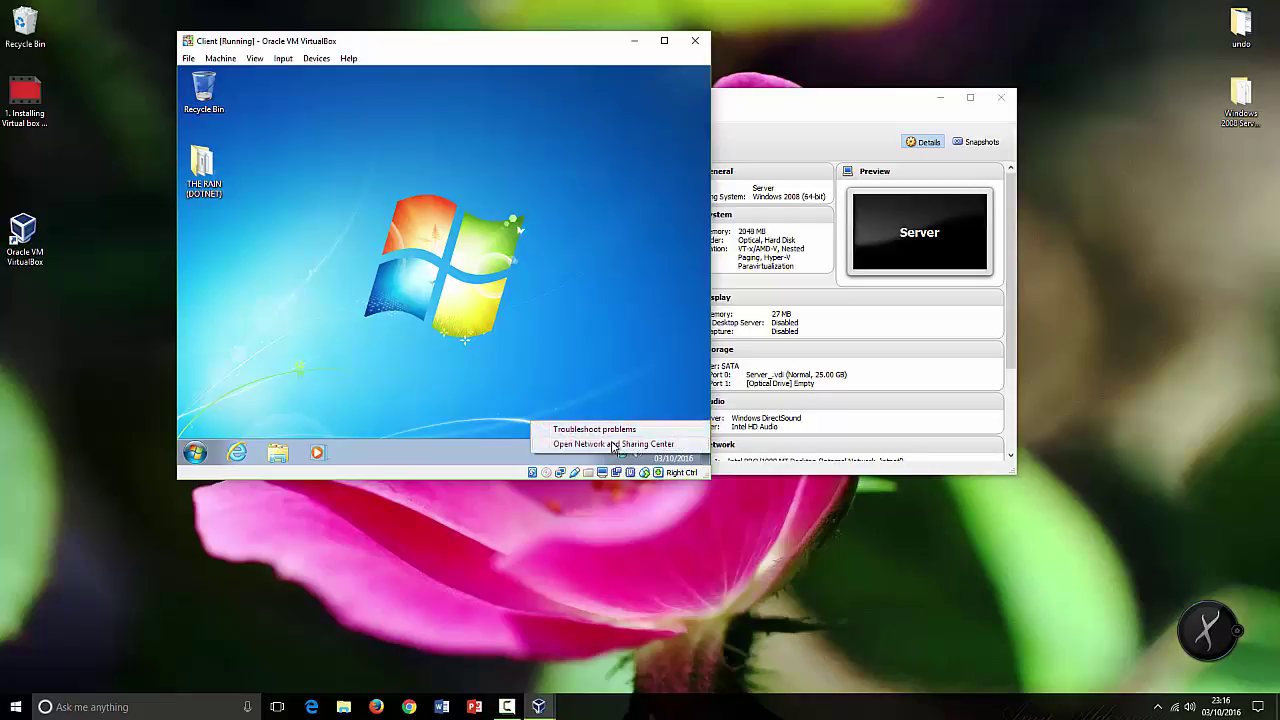
{"action": "left_click", "coordinate": [613, 445]}
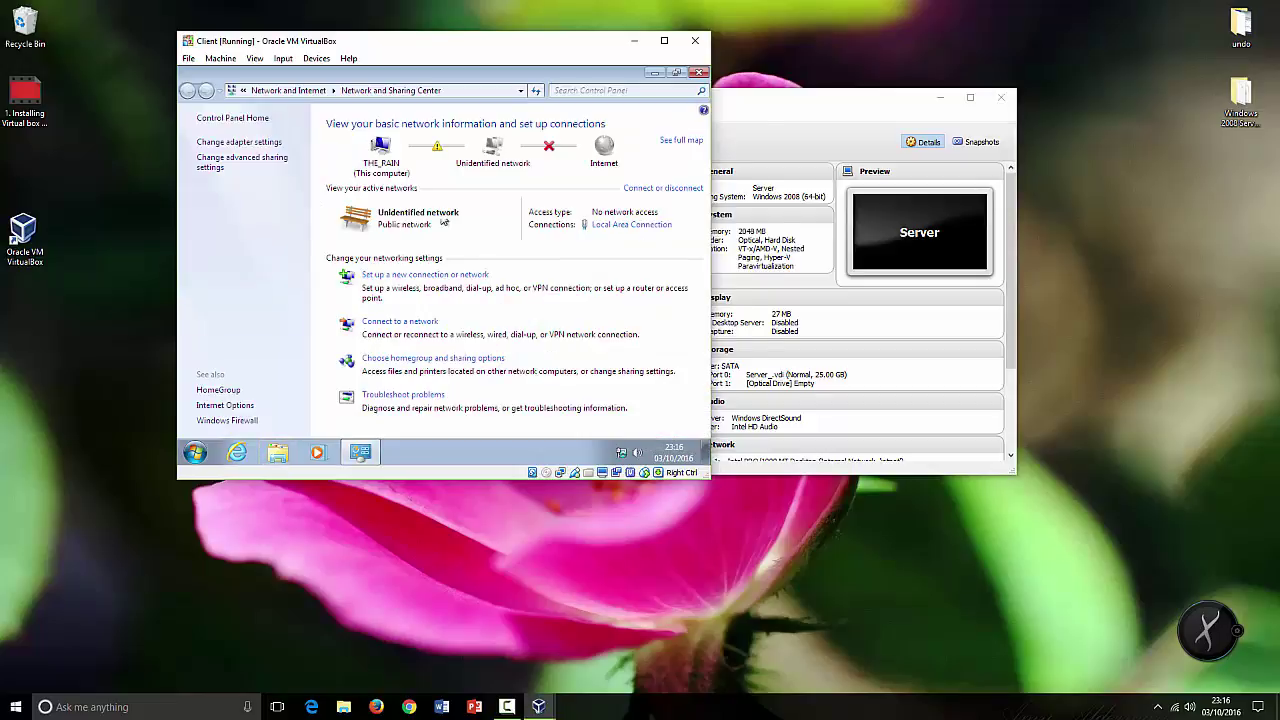
{"action": "left_click", "coordinate": [250, 145]}
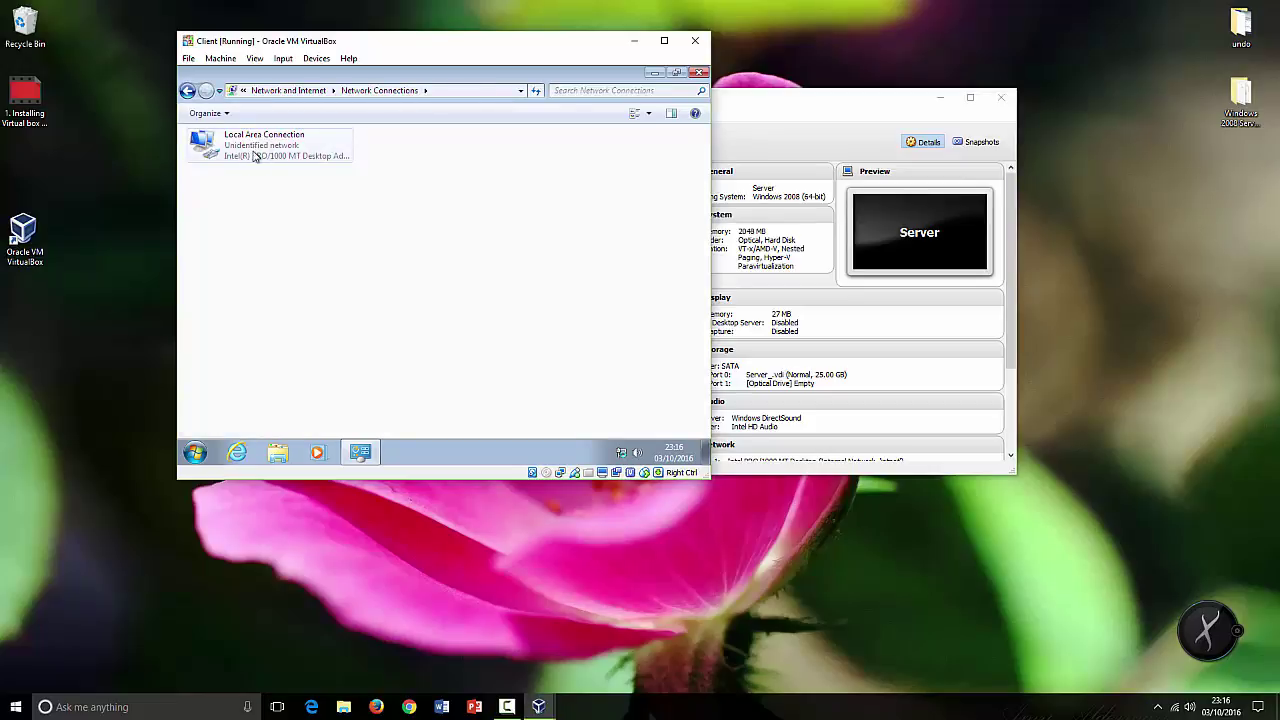
Open the Local Area Connection's properties and disable Internet Protocol Version 6 (TCP/IPv6)
{"action": "right_click", "coordinate": [255, 141]}
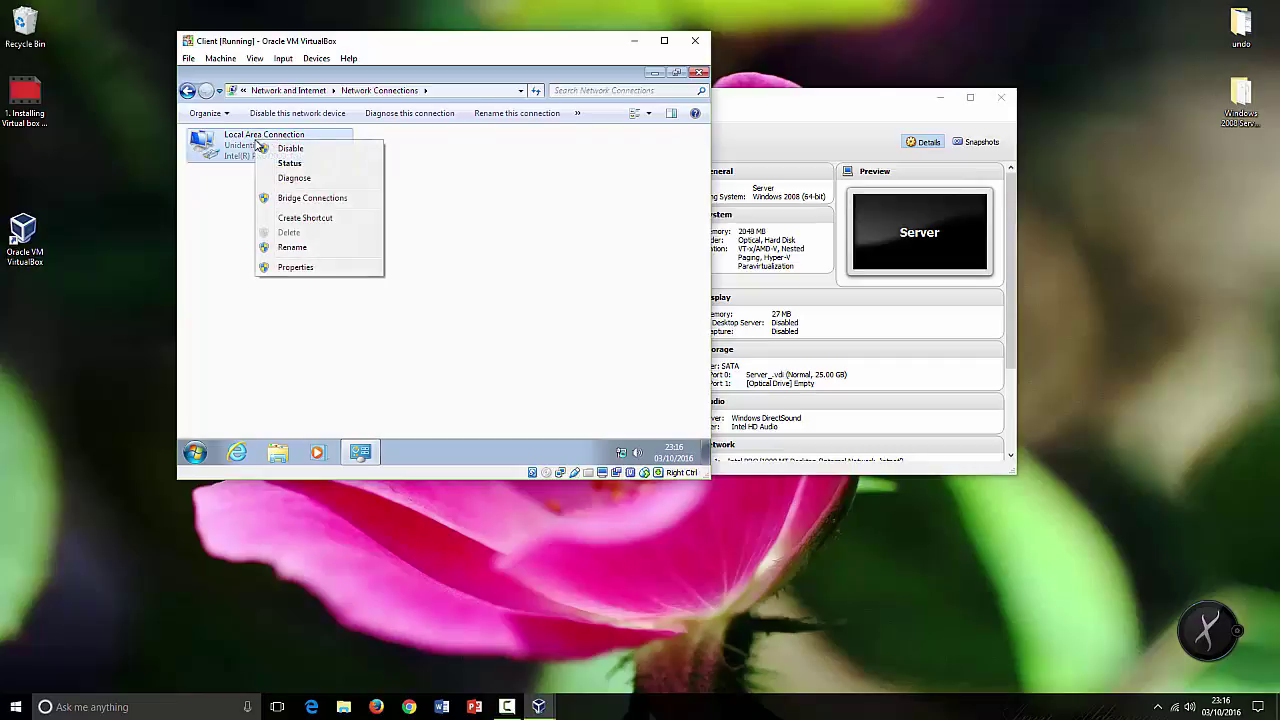
{"action": "left_click", "coordinate": [290, 268]}
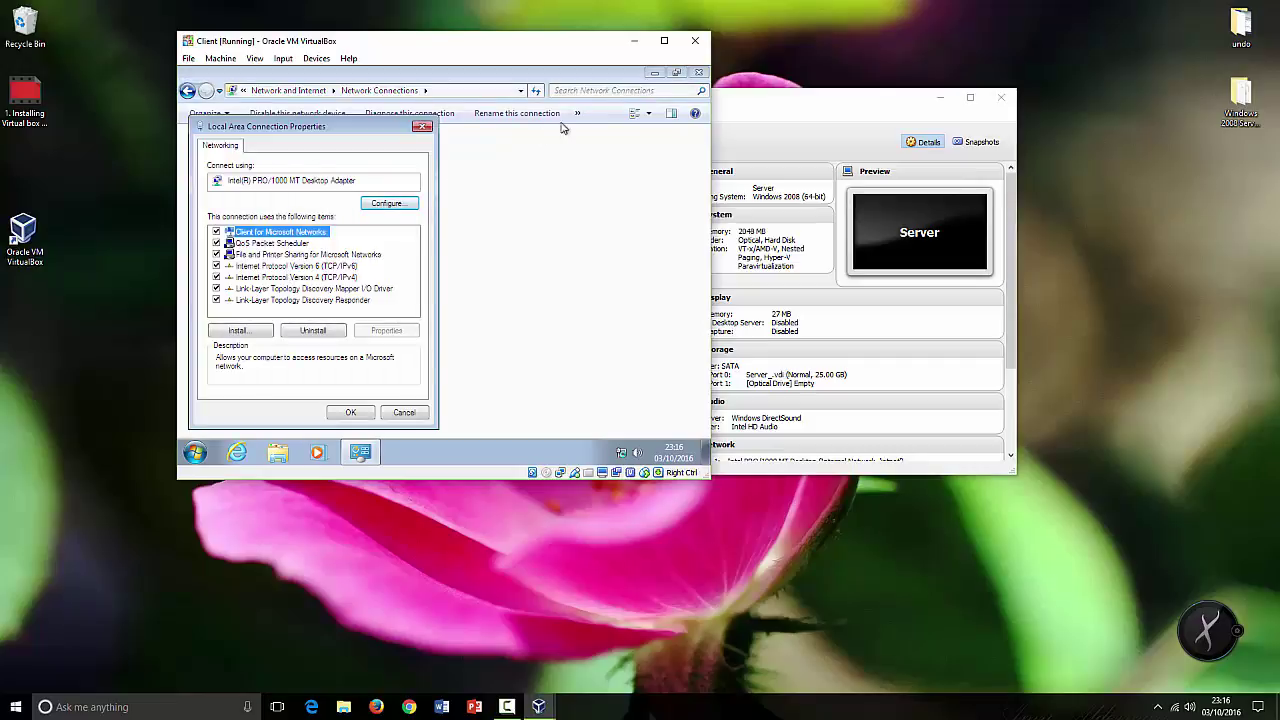
{"action": "left_click", "coordinate": [700, 74]}
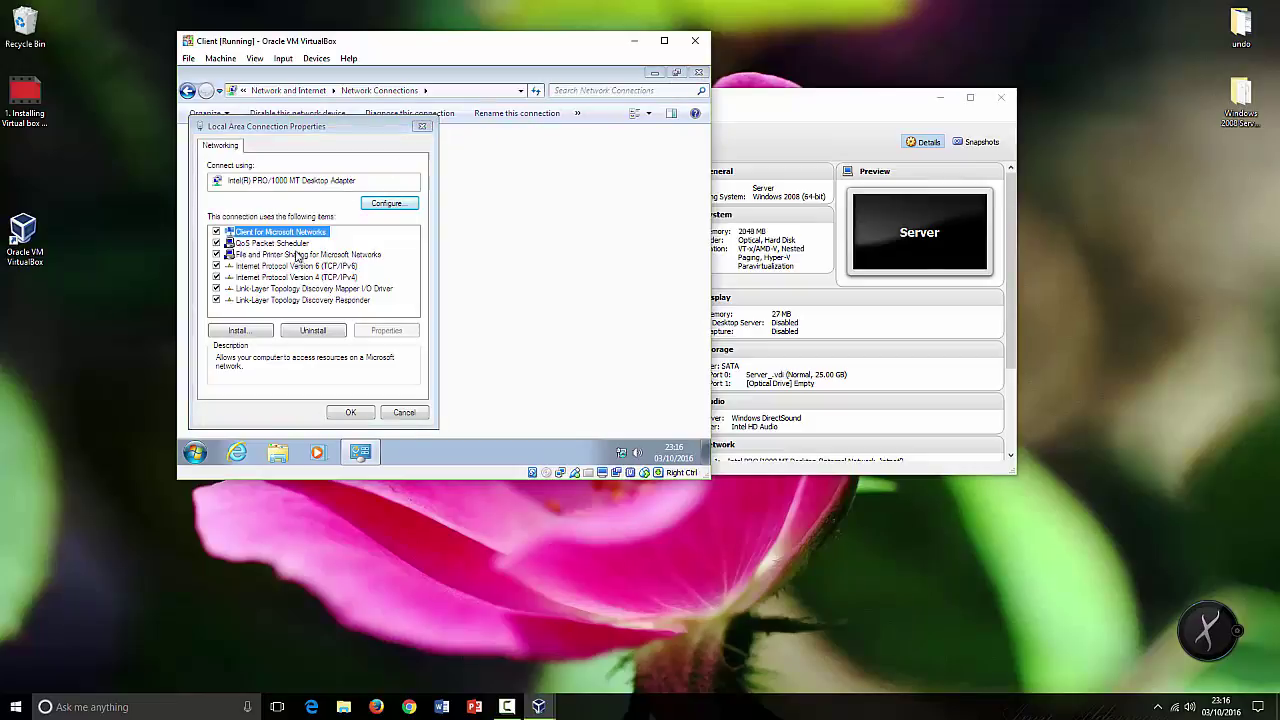
{"action": "left_click", "coordinate": [216, 266]}
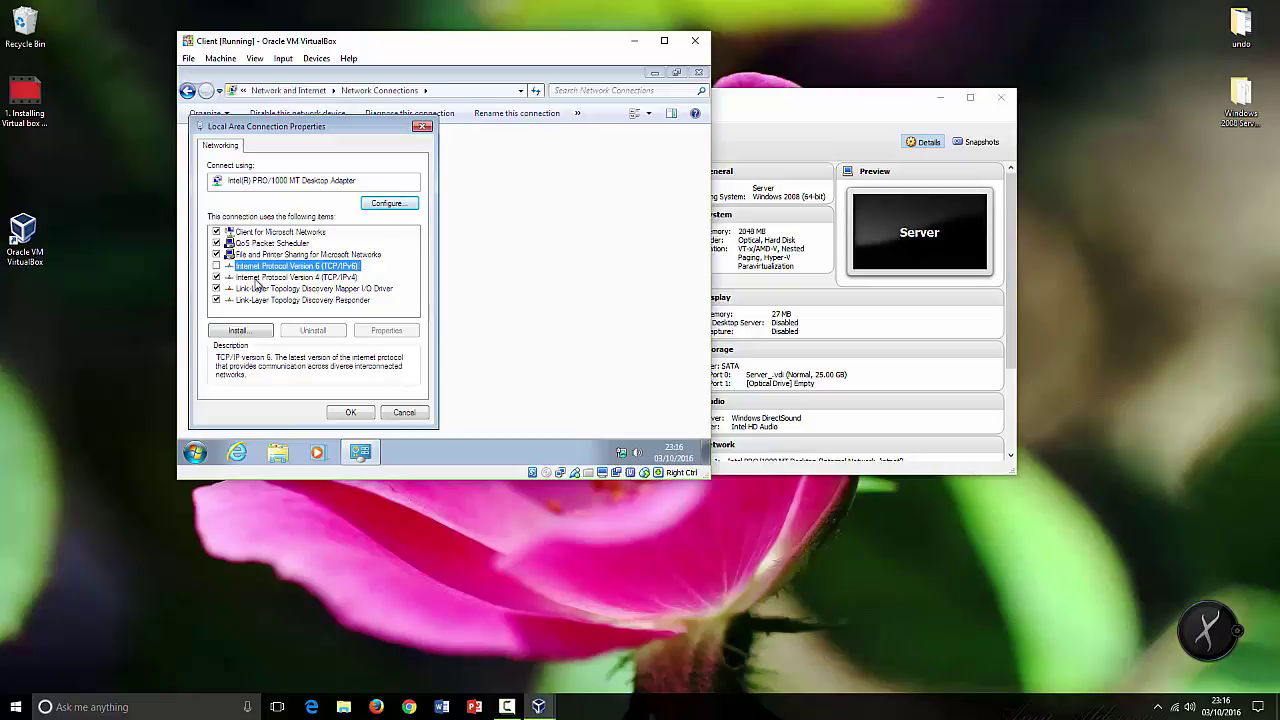
Give Internet Protocol Version 4 (TCP/IPv4) the static IP address 192.168.1.100 with subnet mask 255.255.255.0
{"action": "left_click", "coordinate": [228, 277]}
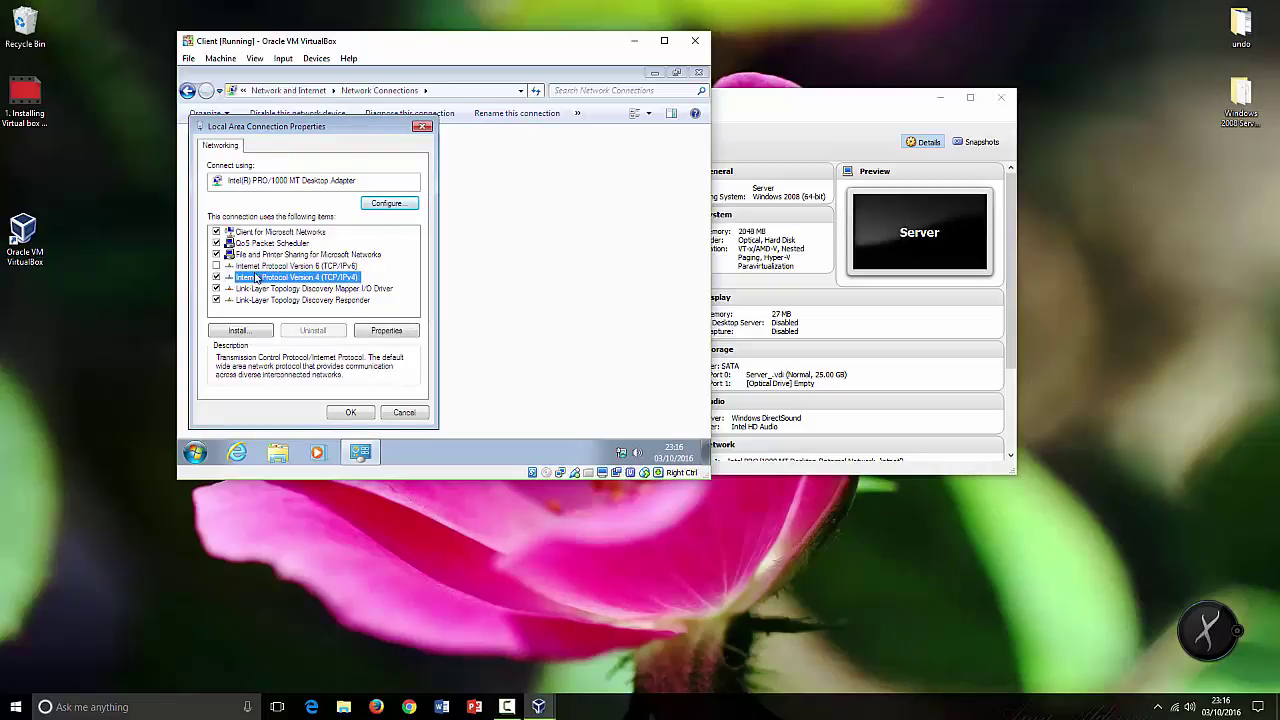
{"action": "left_click", "coordinate": [384, 336]}
{"action": "left_click", "coordinate": [306, 236]}
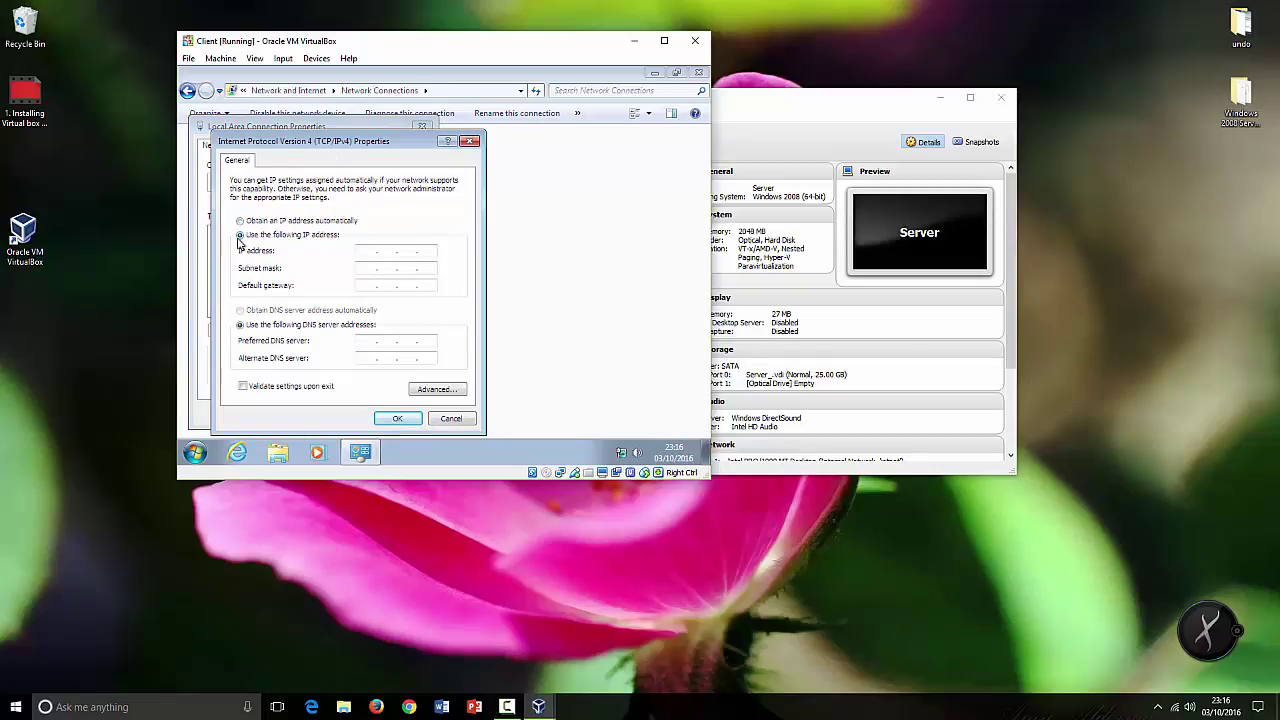
{"action": "left_click", "coordinate": [378, 252]}
{"action": "left_click", "coordinate": [366, 268]}
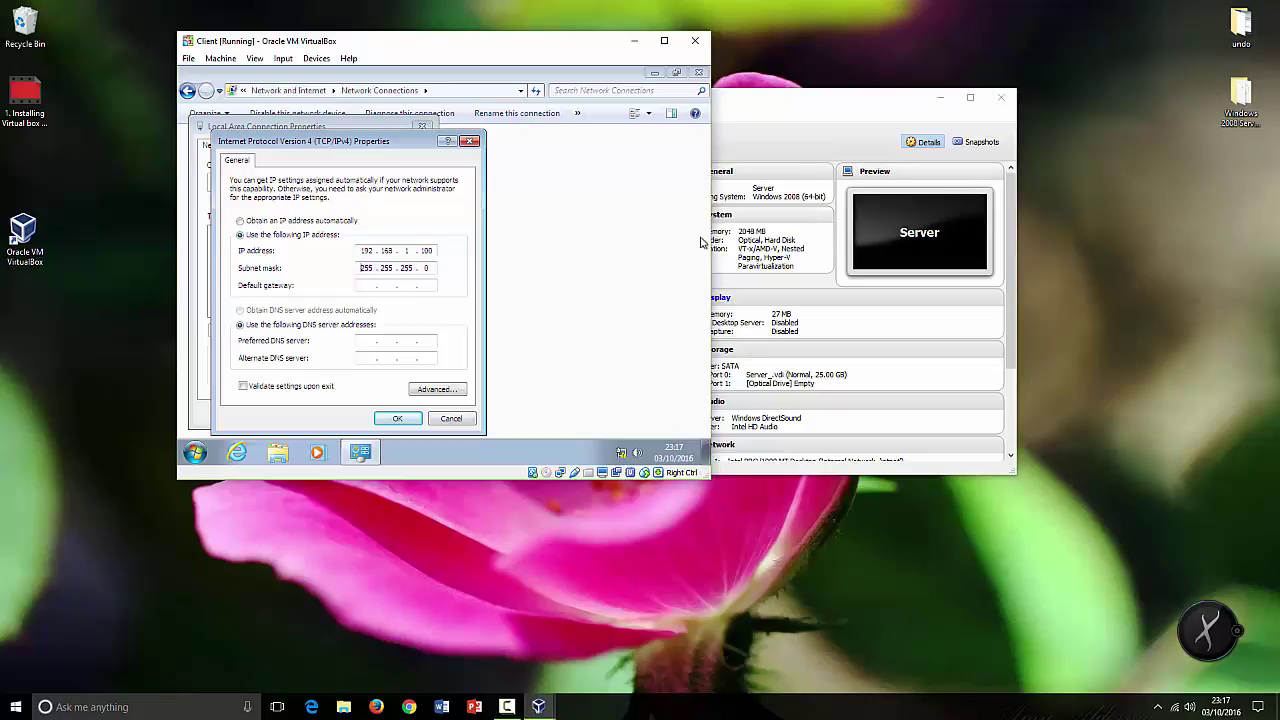
Set the IPv4 default gateway to 192.168.1.254
{"action": "left_click", "coordinate": [760, 133]}
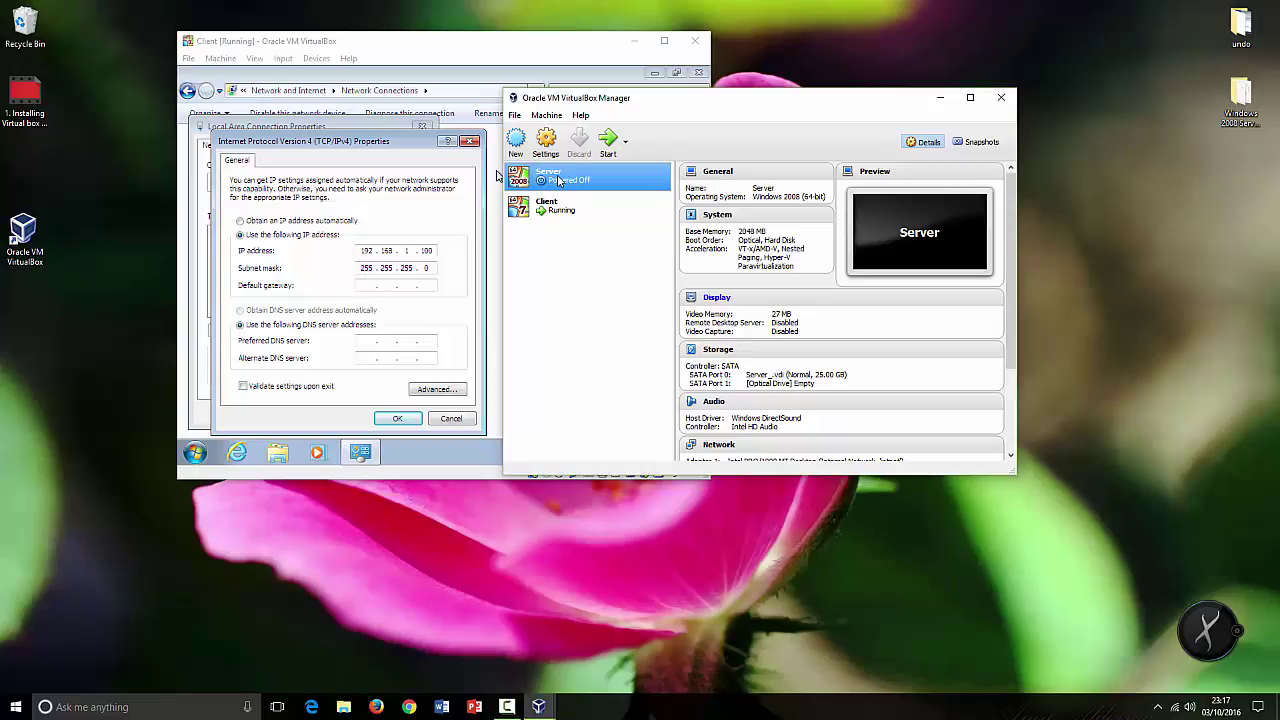
{"action": "left_click", "coordinate": [366, 287]}
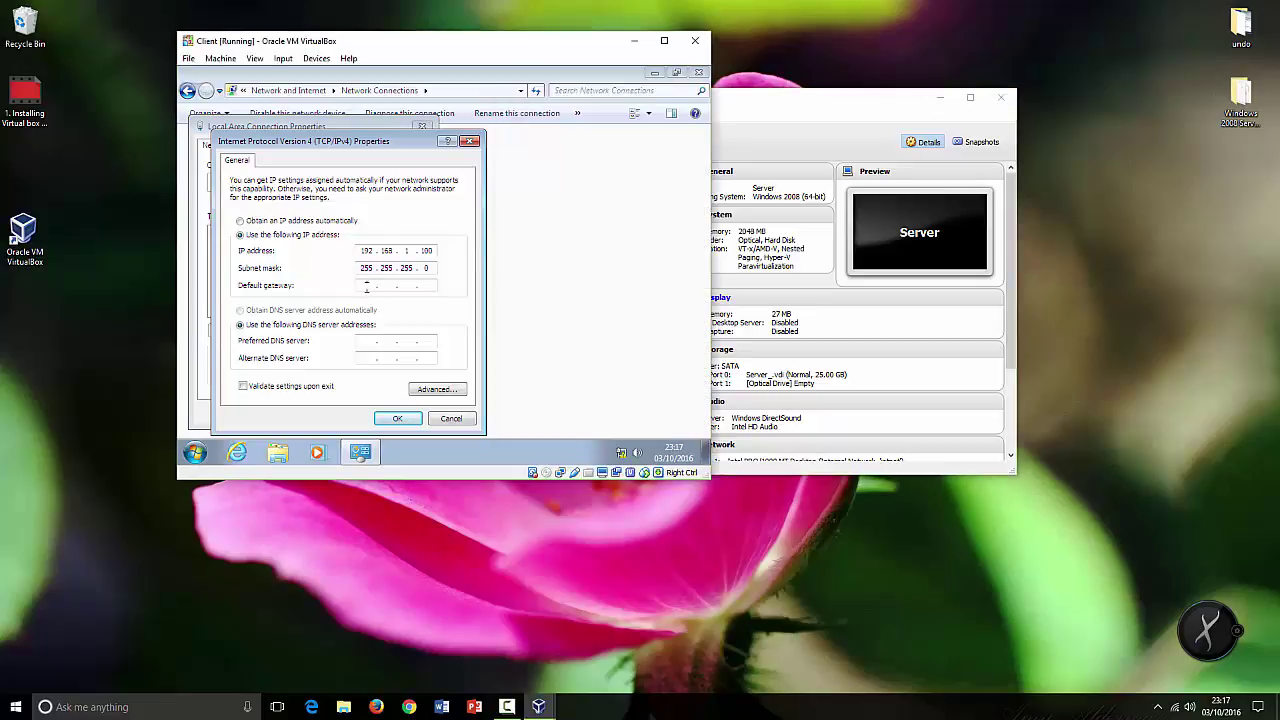
{"action": "left_click", "coordinate": [716, 120]}
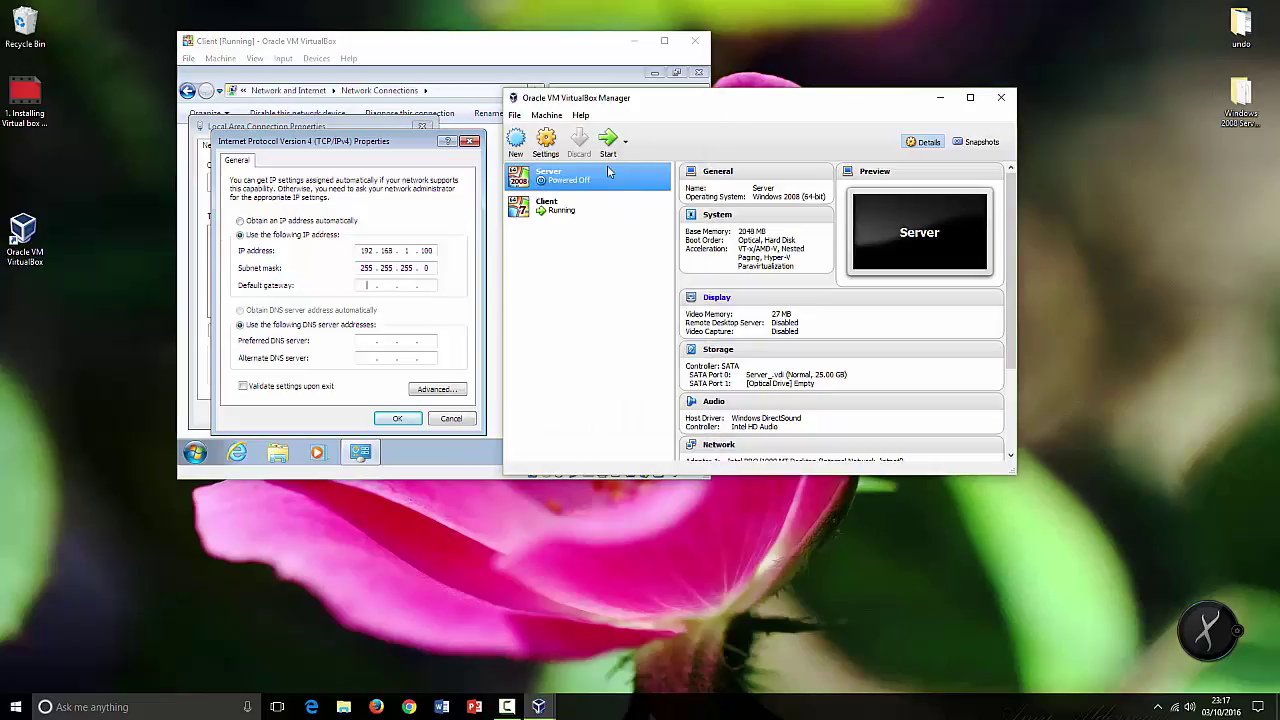
{"action": "left_click", "coordinate": [365, 286]}
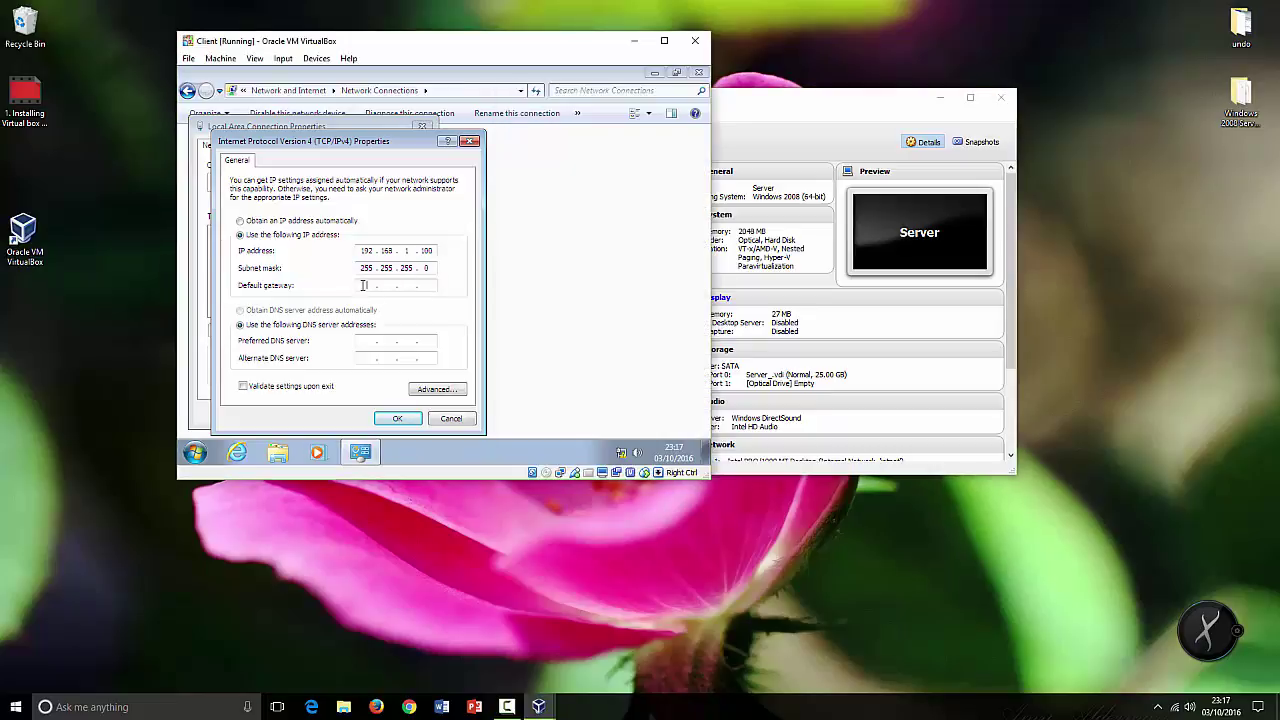
{"action": "type", "text": "192 . 168 . 1 . 254"}
Set the preferred DNS server to 192.168.1.254
{"action": "left_click", "coordinate": [766, 114]}
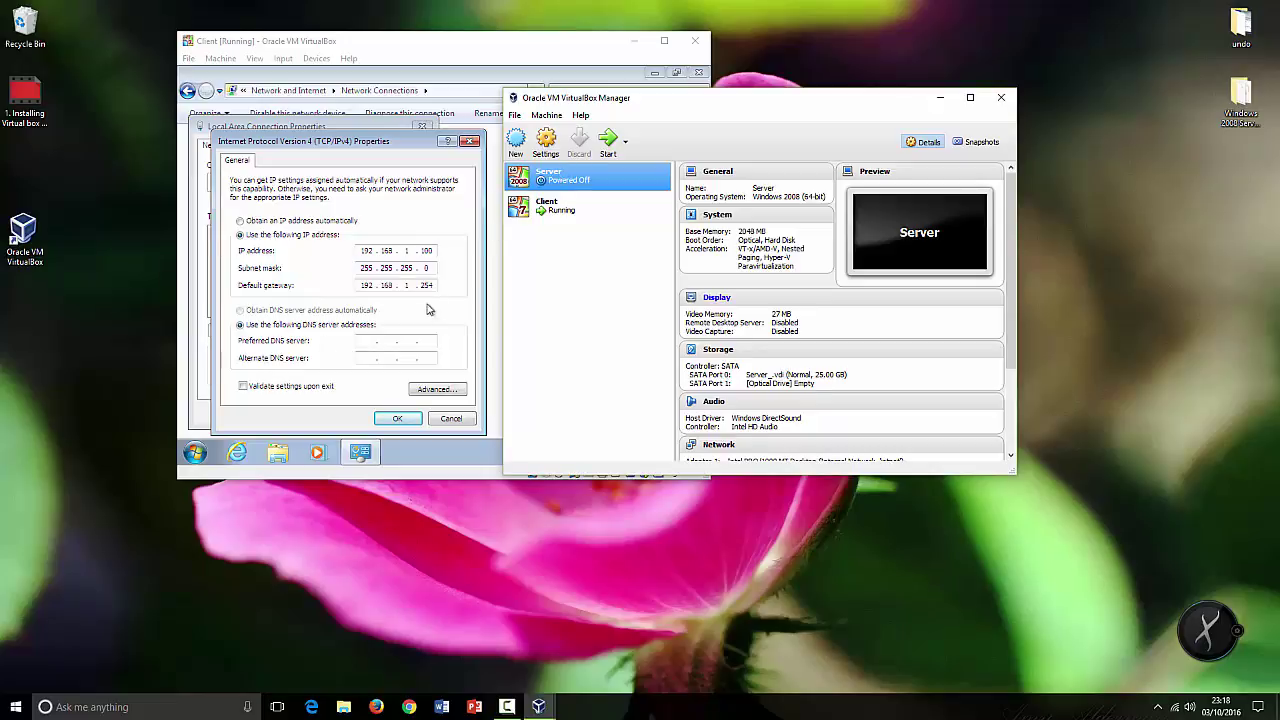
{"action": "left_click", "coordinate": [367, 340]}
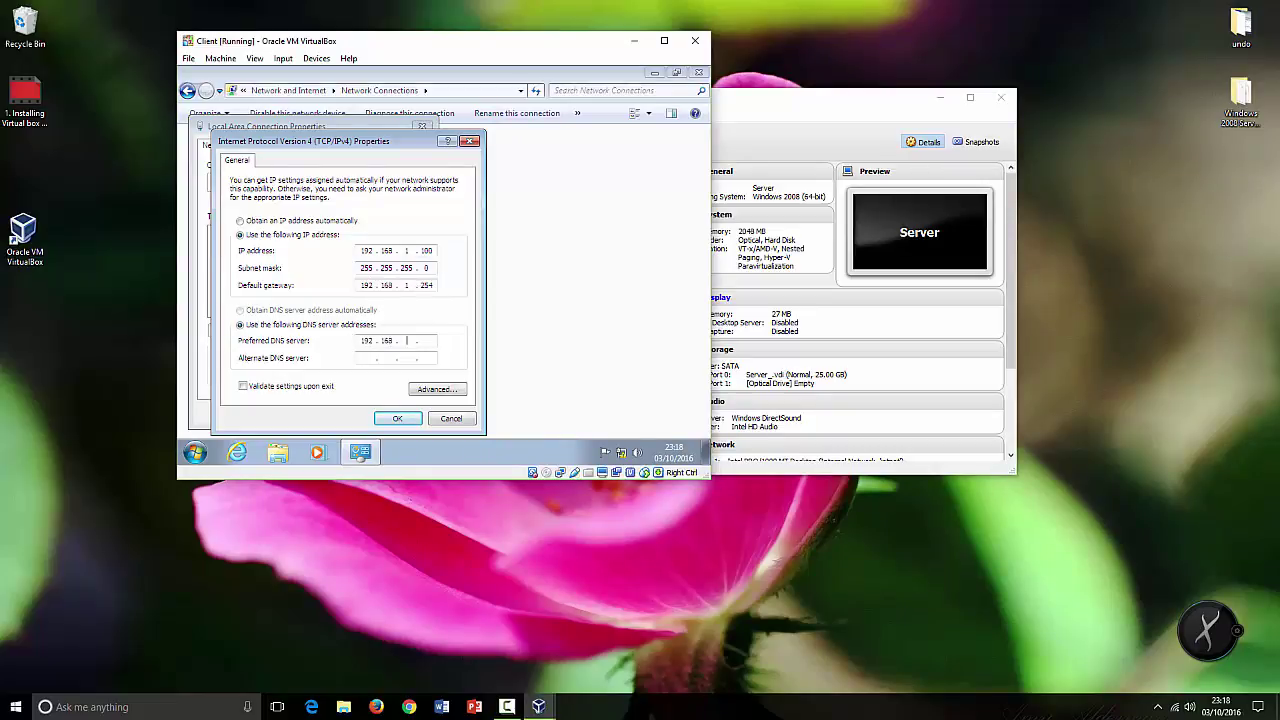
{"action": "type", "text": "192 . 168 . 1 . 254"}
{"action": "left_click_drag", "start_coordinate": [430, 251], "coordinate": [418, 256]}
{"action": "left_click_drag", "start_coordinate": [364, 287], "coordinate": [450, 286]}
{"action": "left_click", "coordinate": [749, 116]}
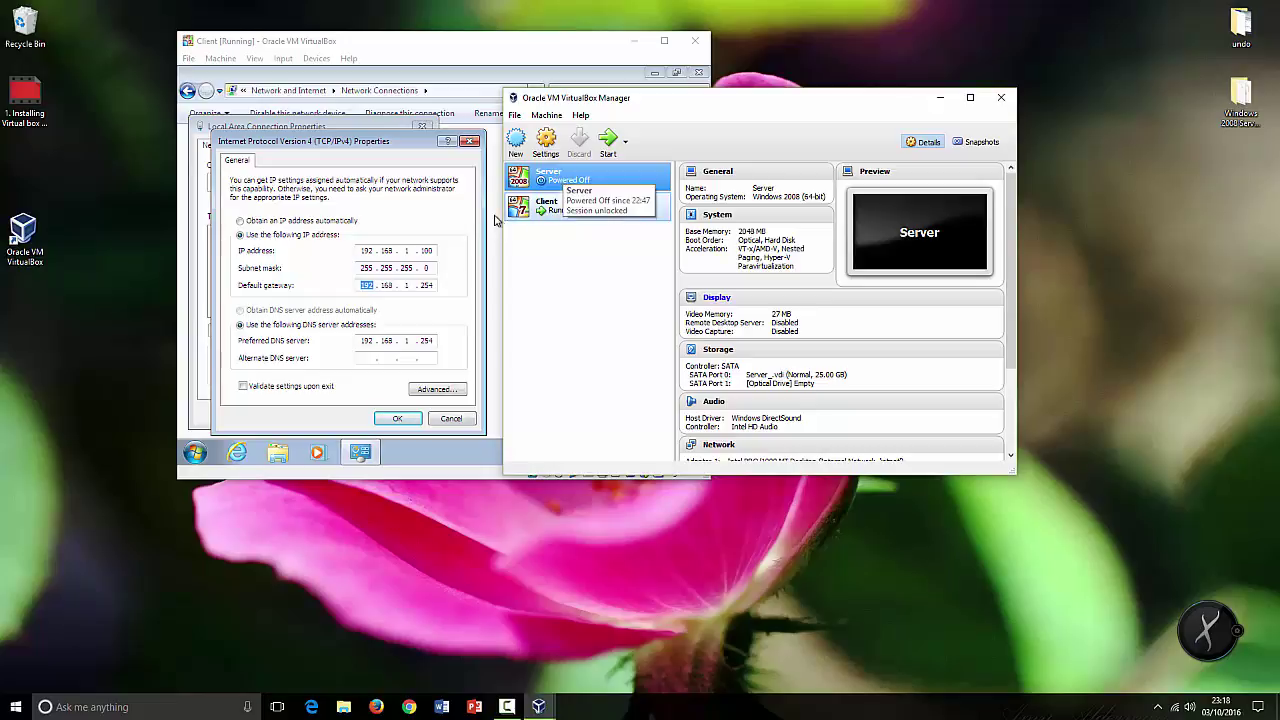
{"action": "left_click", "coordinate": [433, 285]}
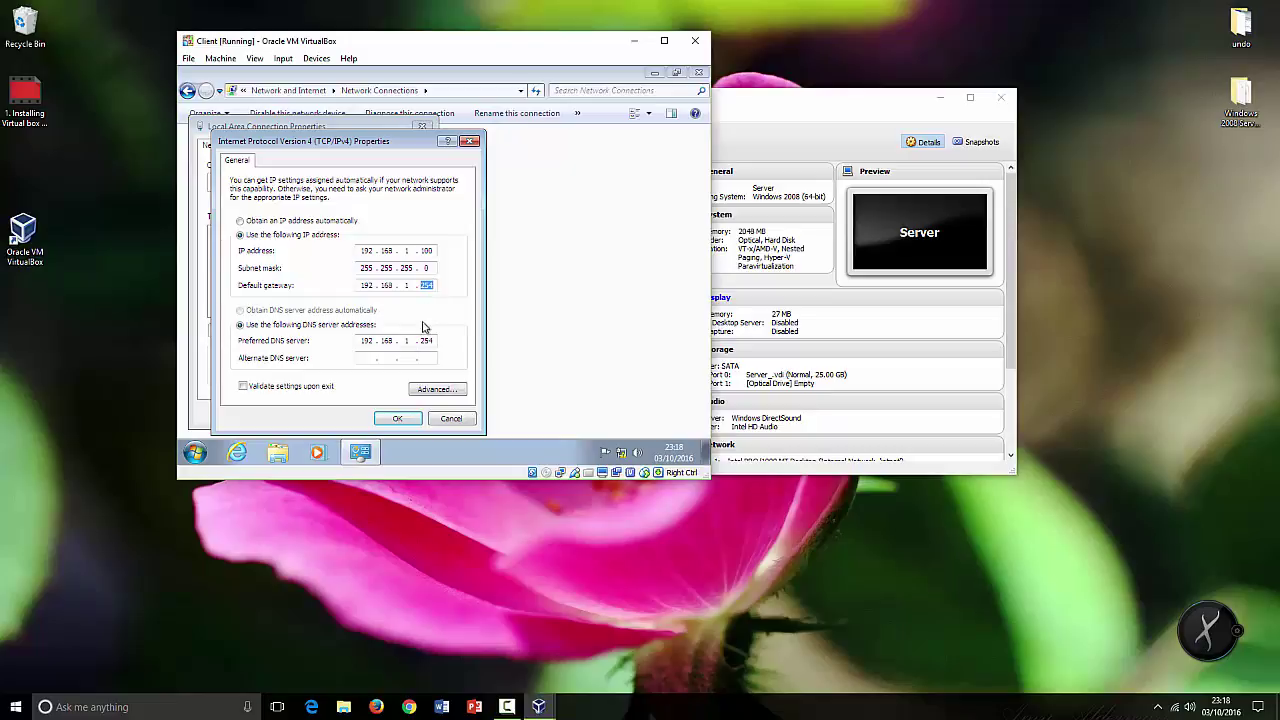
{"action": "left_click", "coordinate": [717, 104]}
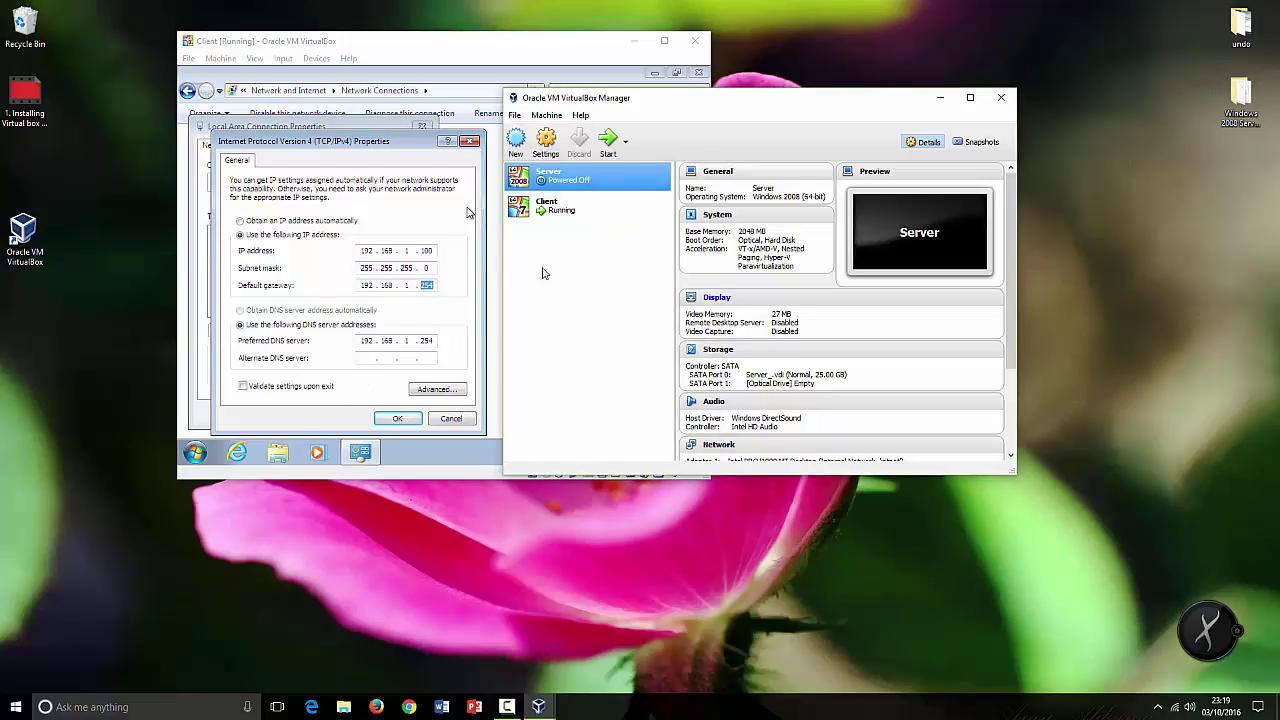
Apply the IPv4 settings, then close the Local Area Connection properties and the Network Connections window
{"action": "left_click", "coordinate": [398, 418]}
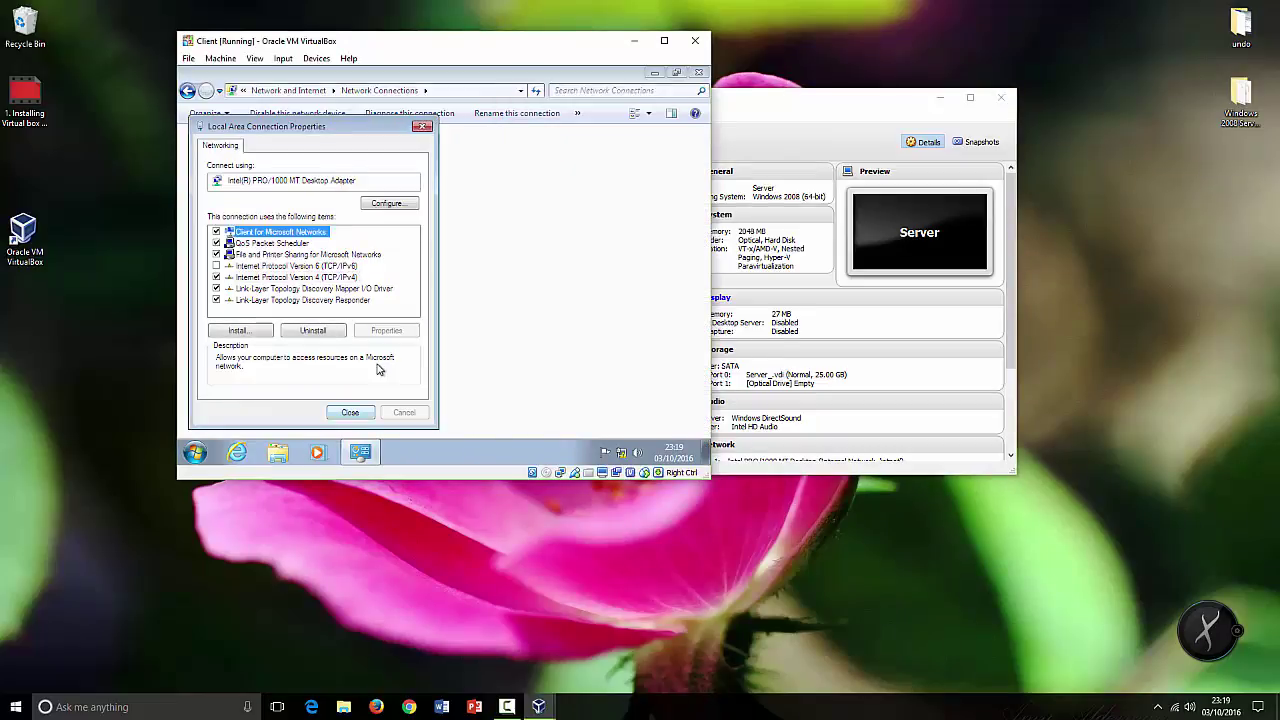
{"action": "key", "text": "Return"}
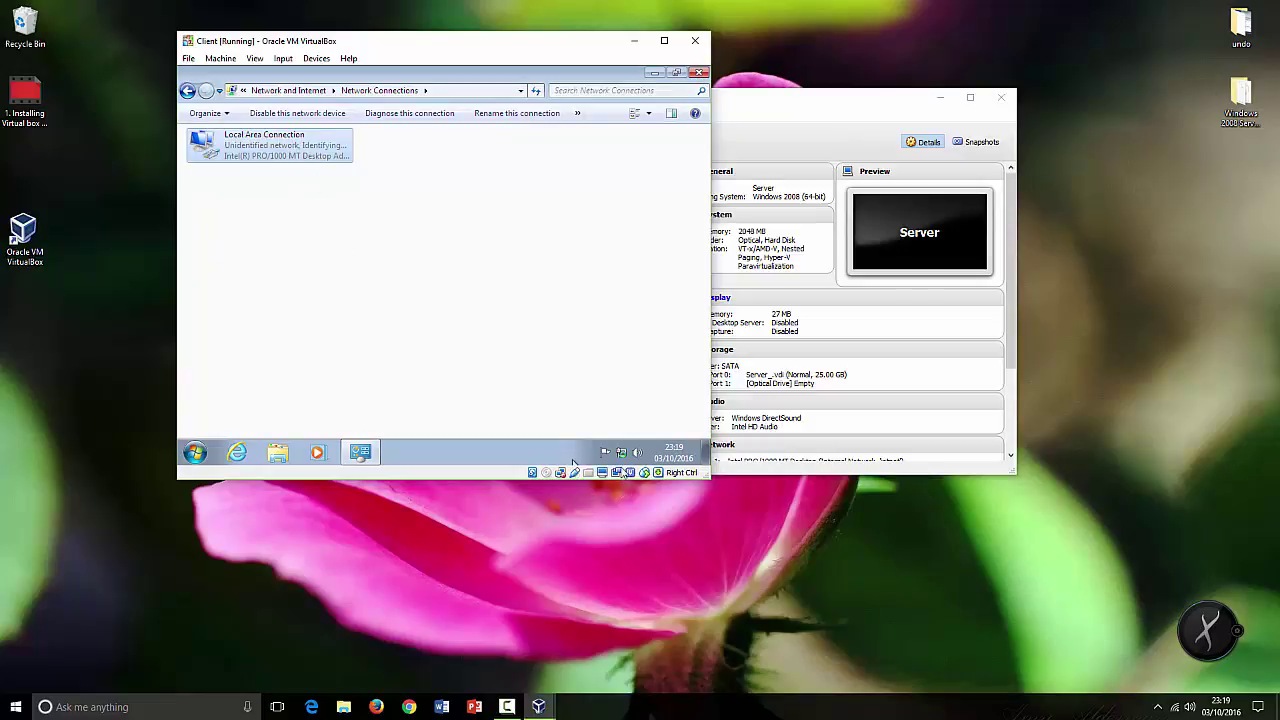
{"action": "left_click", "coordinate": [700, 73]}
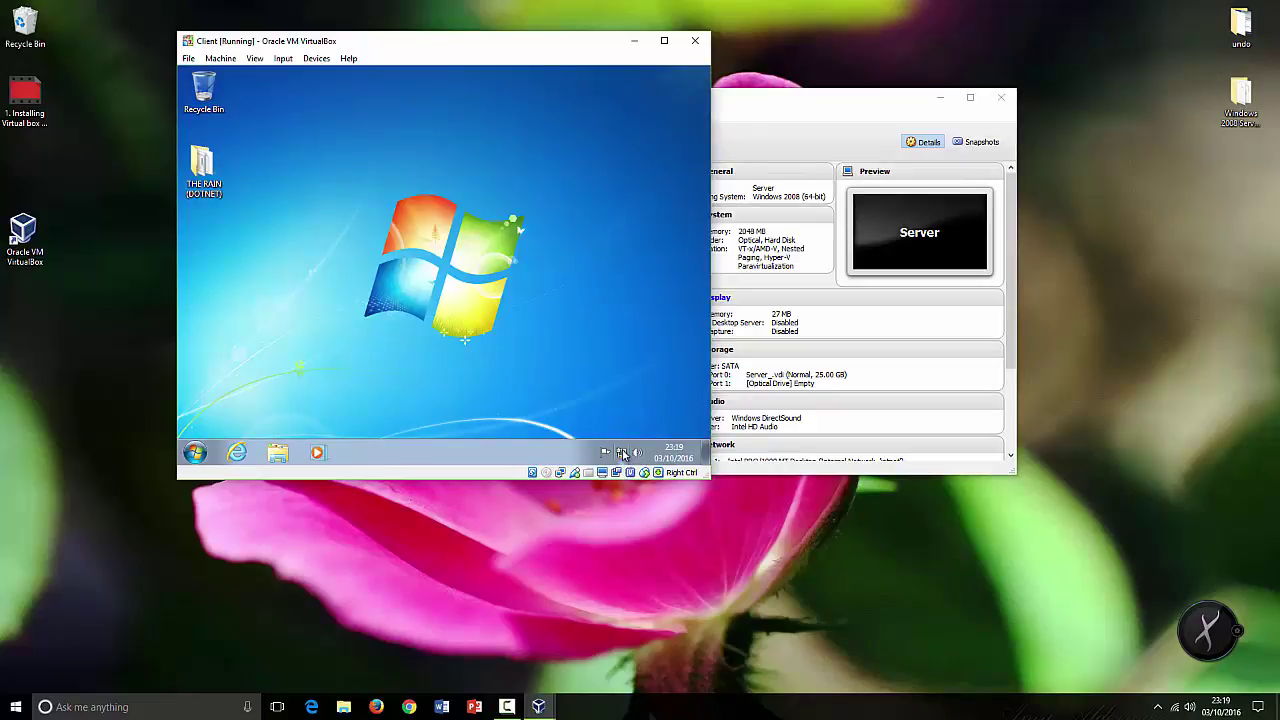
Run ipconfig in a command prompt on the Client machine to check its IP configuration, then close the prompt
{"action": "left_click", "coordinate": [195, 452]}
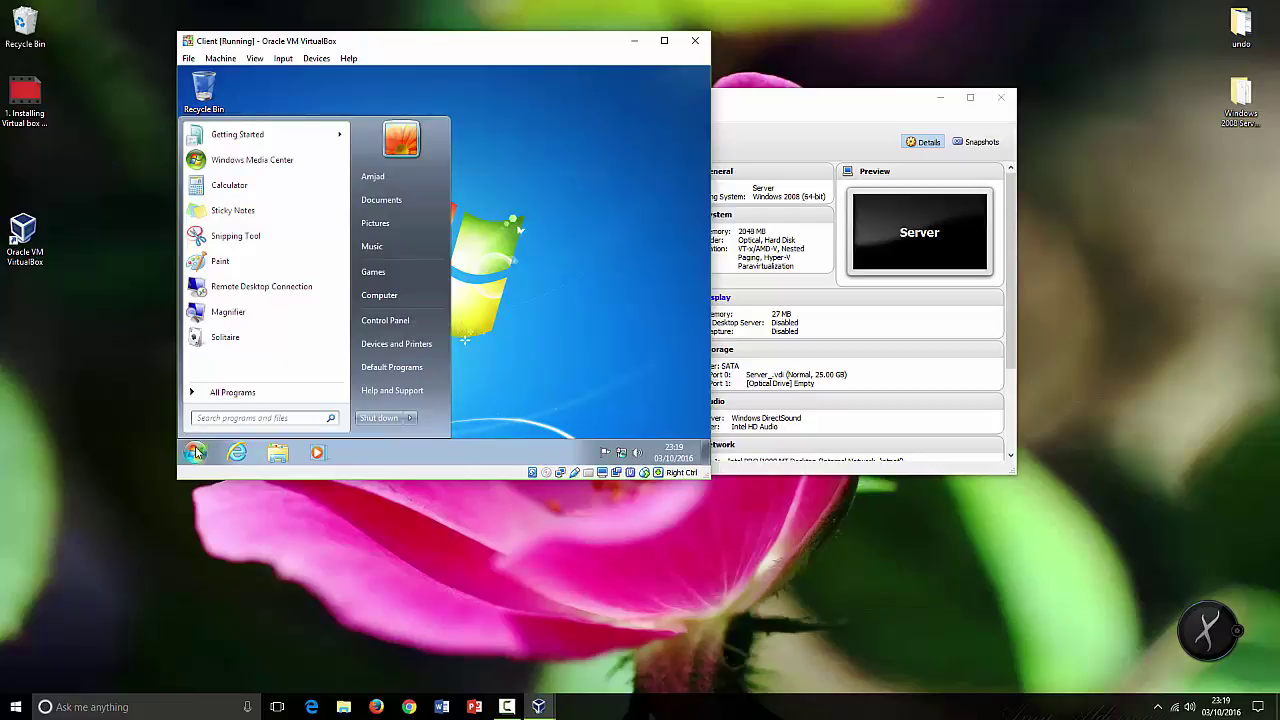
{"action": "left_click", "coordinate": [210, 420]}
{"action": "type", "text": "cmd"}
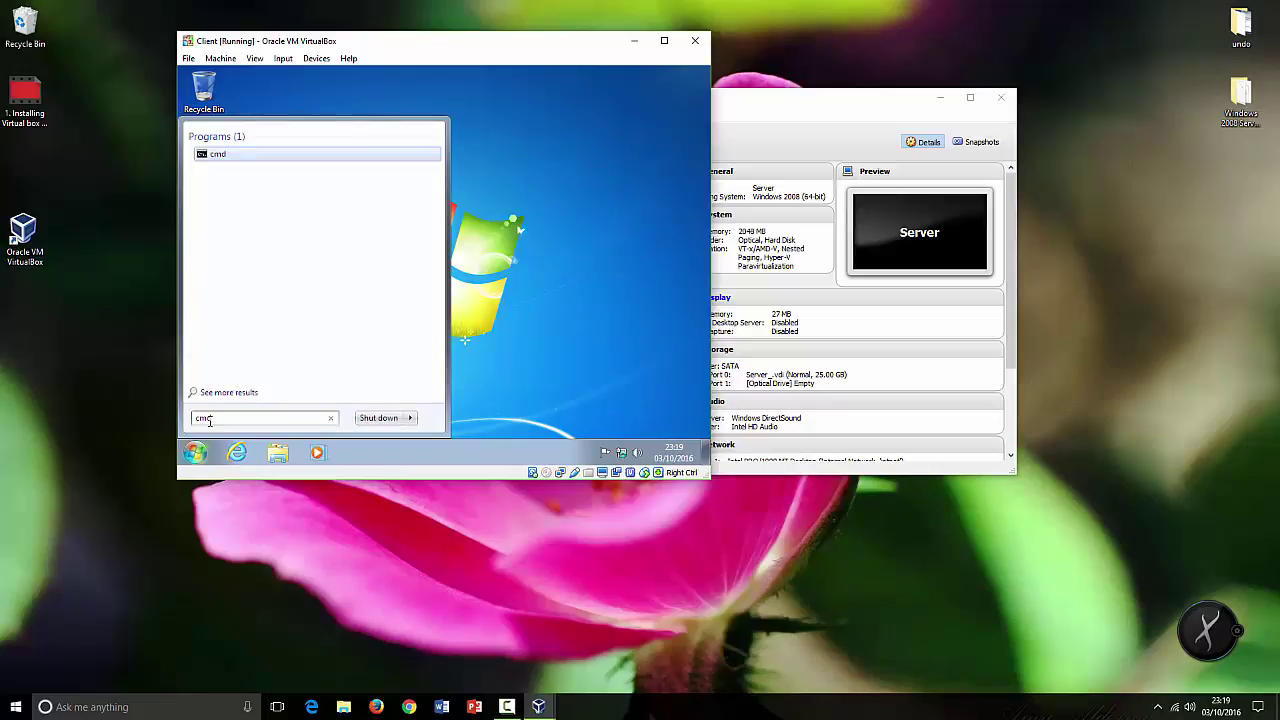
{"action": "key", "text": "Return"}
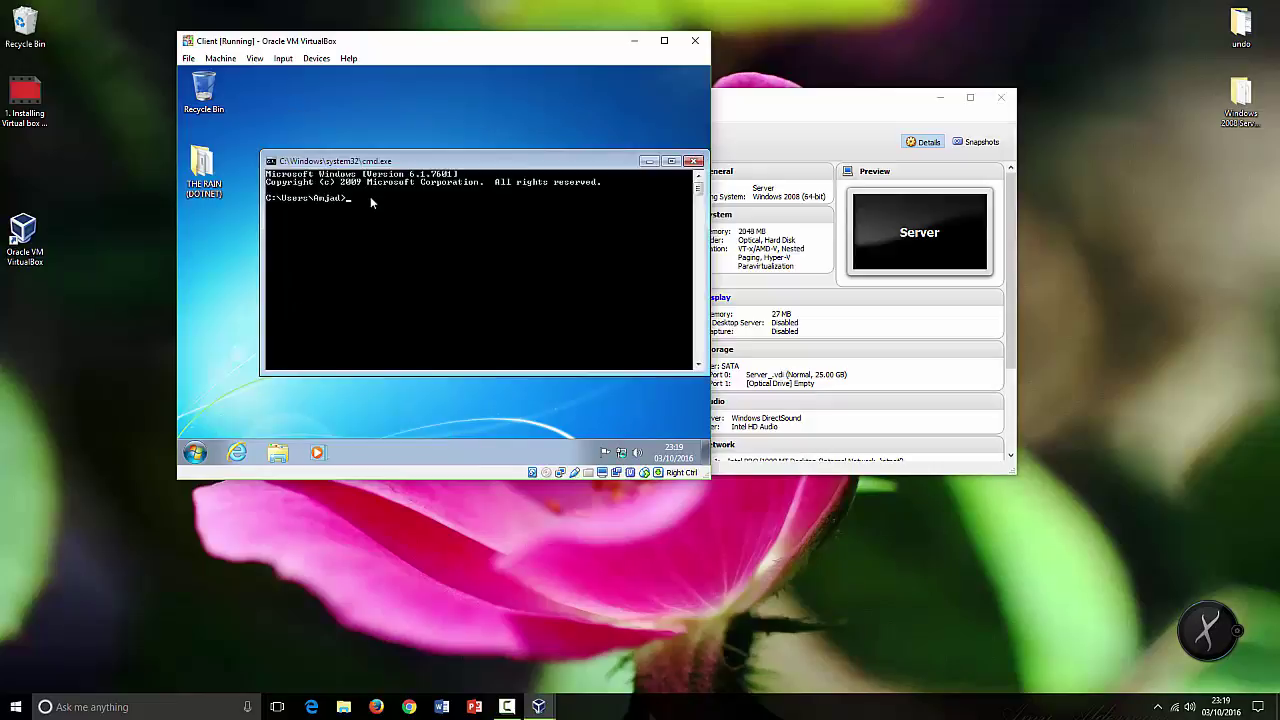
{"action": "type", "text": "ipconfig"}
{"action": "key", "text": "Return"}
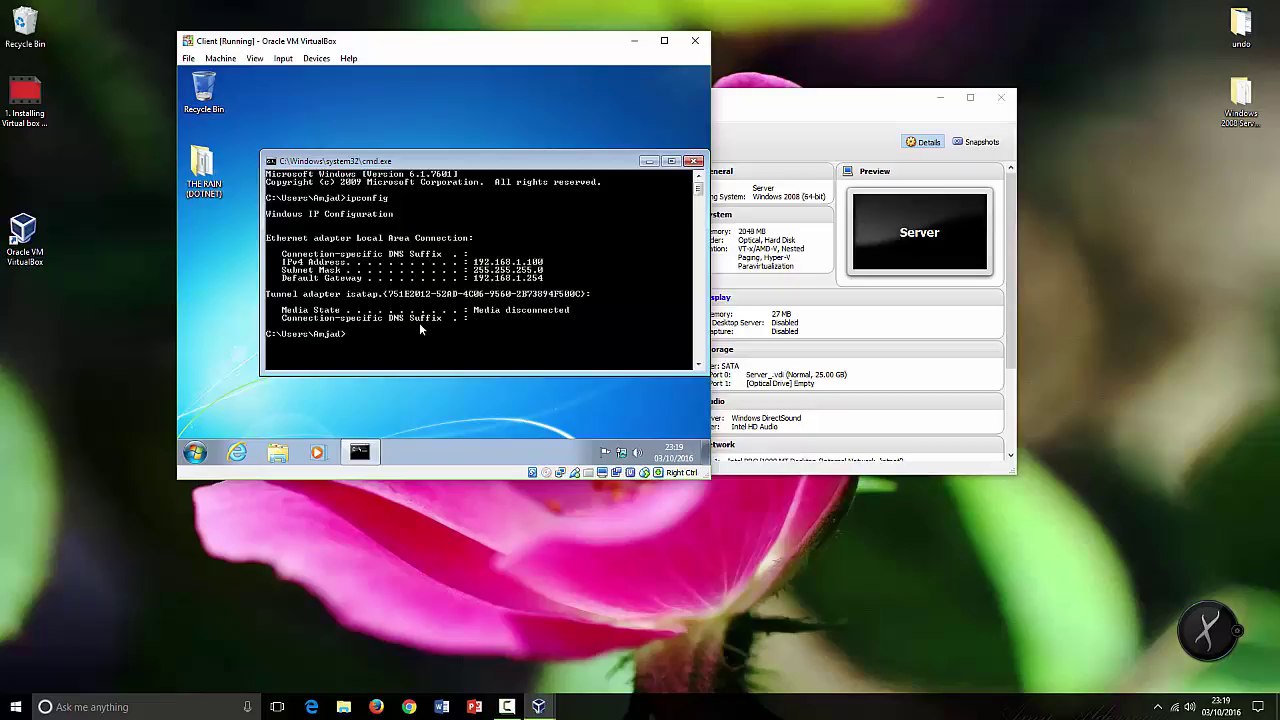
{"action": "left_click", "coordinate": [694, 161]}
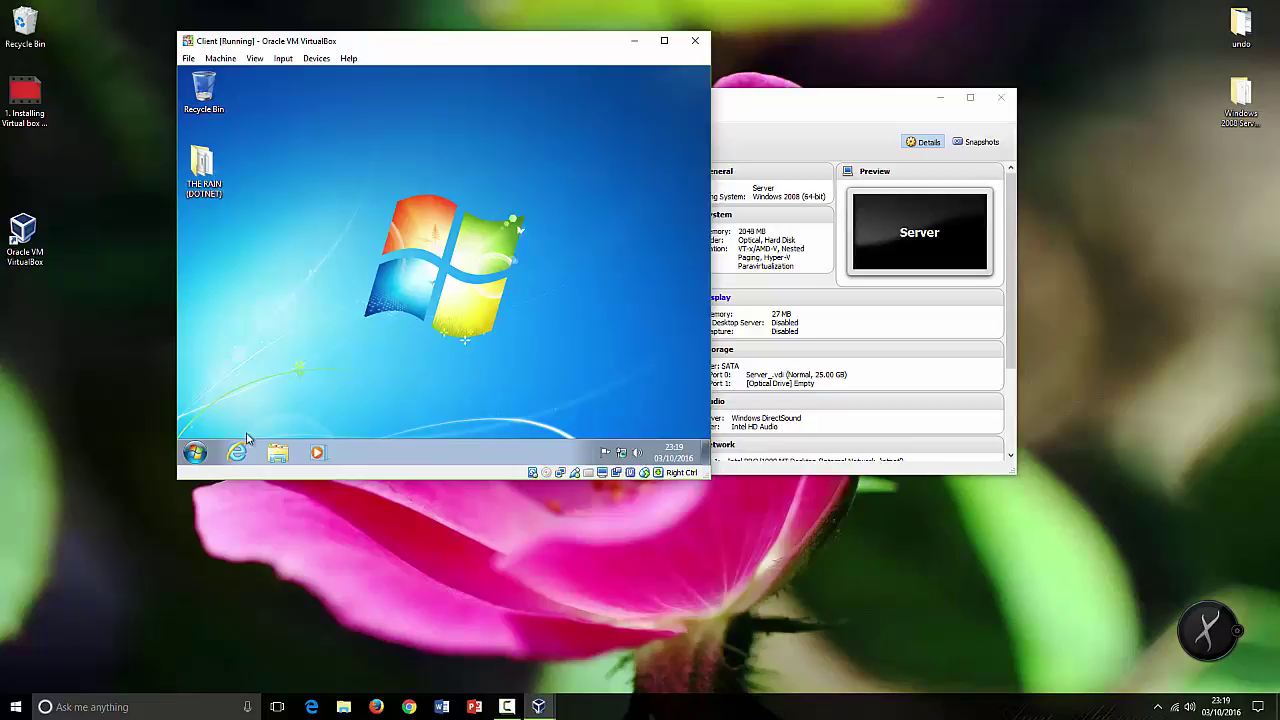
Change the Client machine's Windows computer name to Client in the system properties, keeping it in the workgroup
{"action": "left_click", "coordinate": [196, 456]}
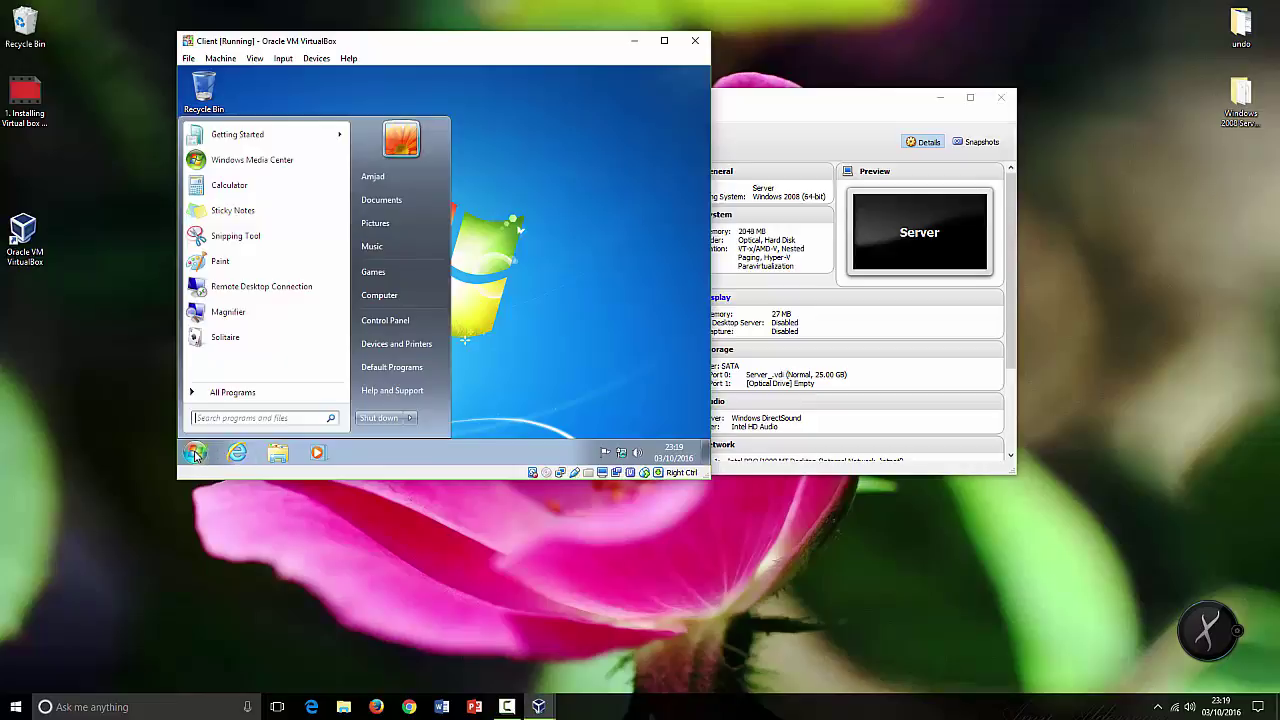
{"action": "right_click", "coordinate": [390, 296]}
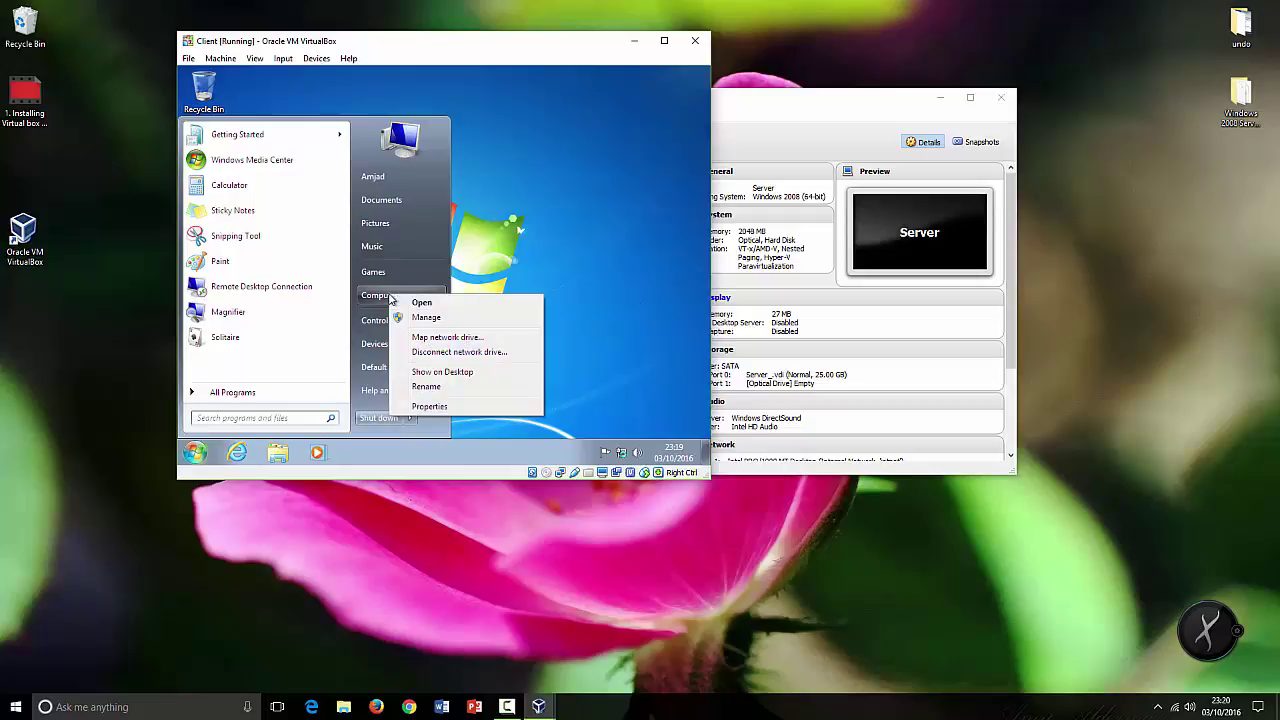
{"action": "left_click", "coordinate": [430, 407]}
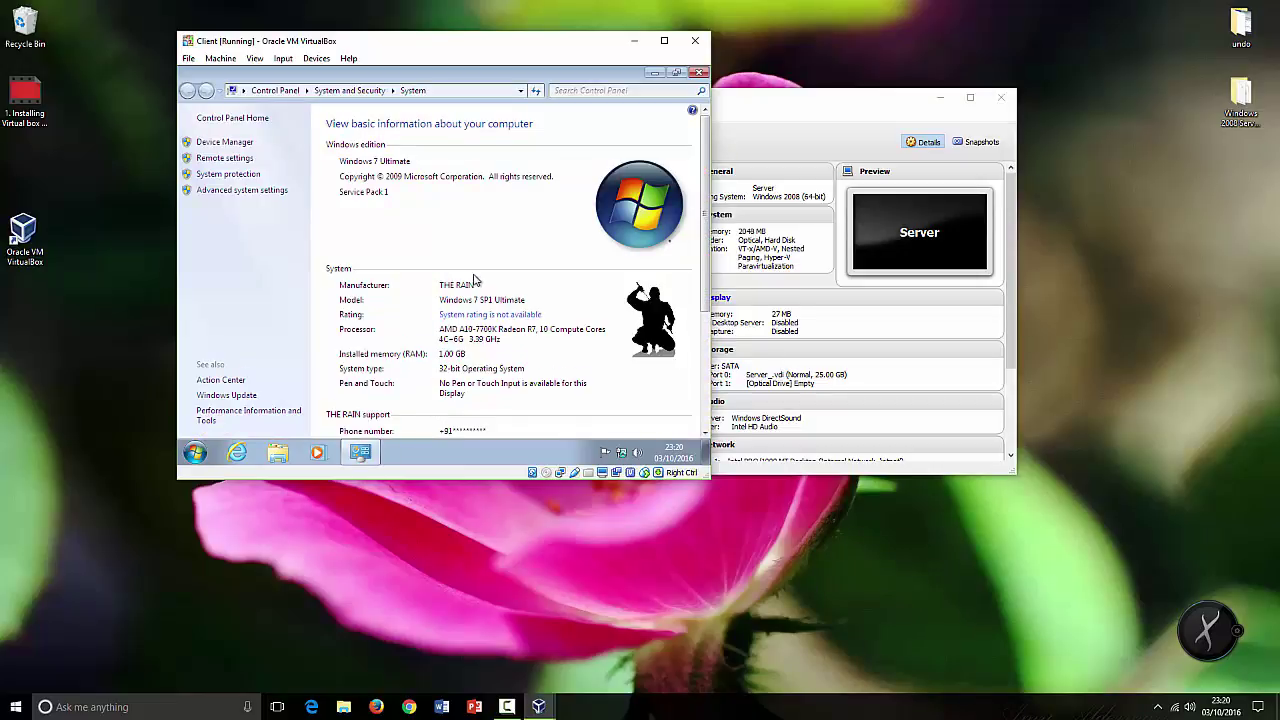
{"action": "scroll", "coordinate": [476, 282], "scroll_direction": "down", "scroll_amount": 3}
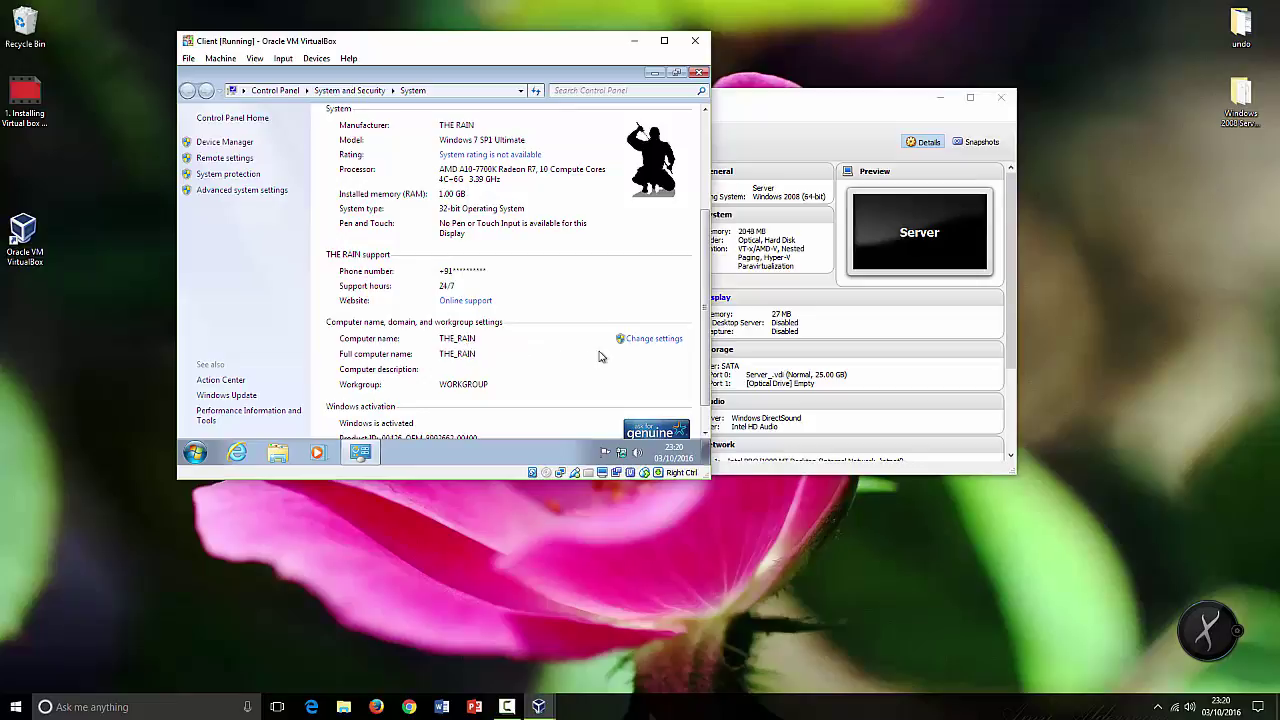
{"action": "left_click", "coordinate": [648, 340]}
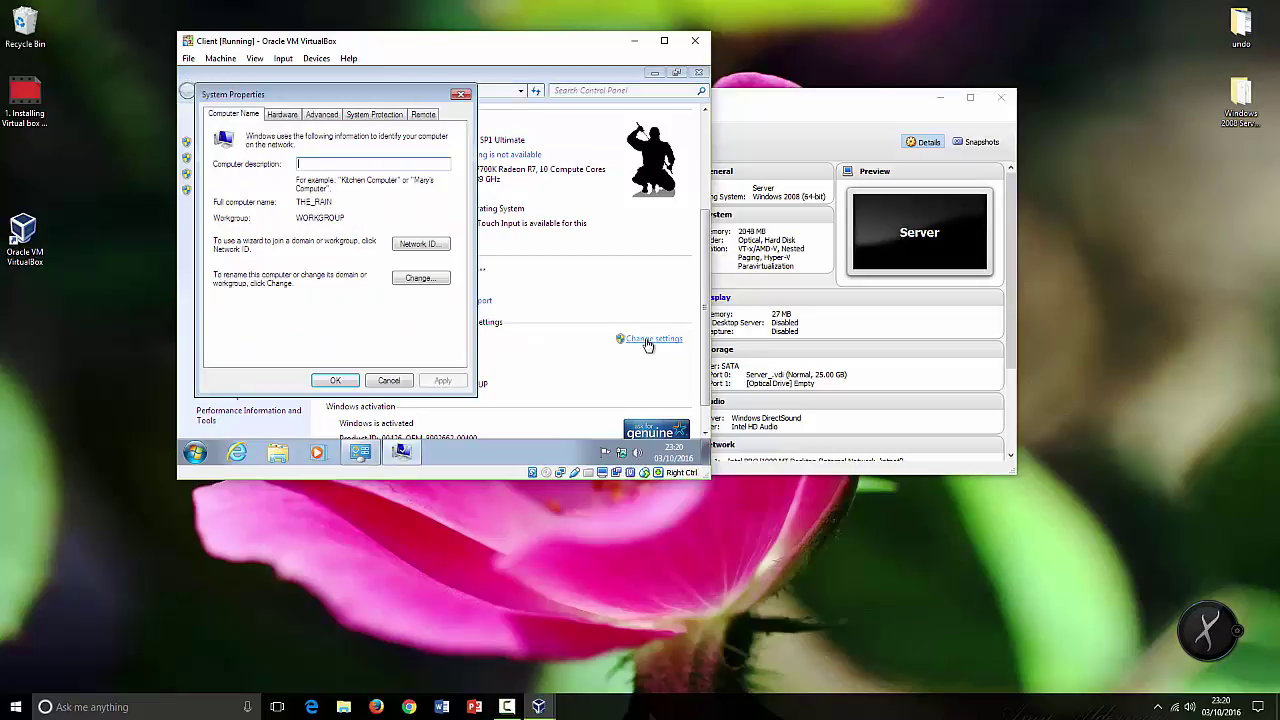
{"action": "left_click", "coordinate": [421, 280]}
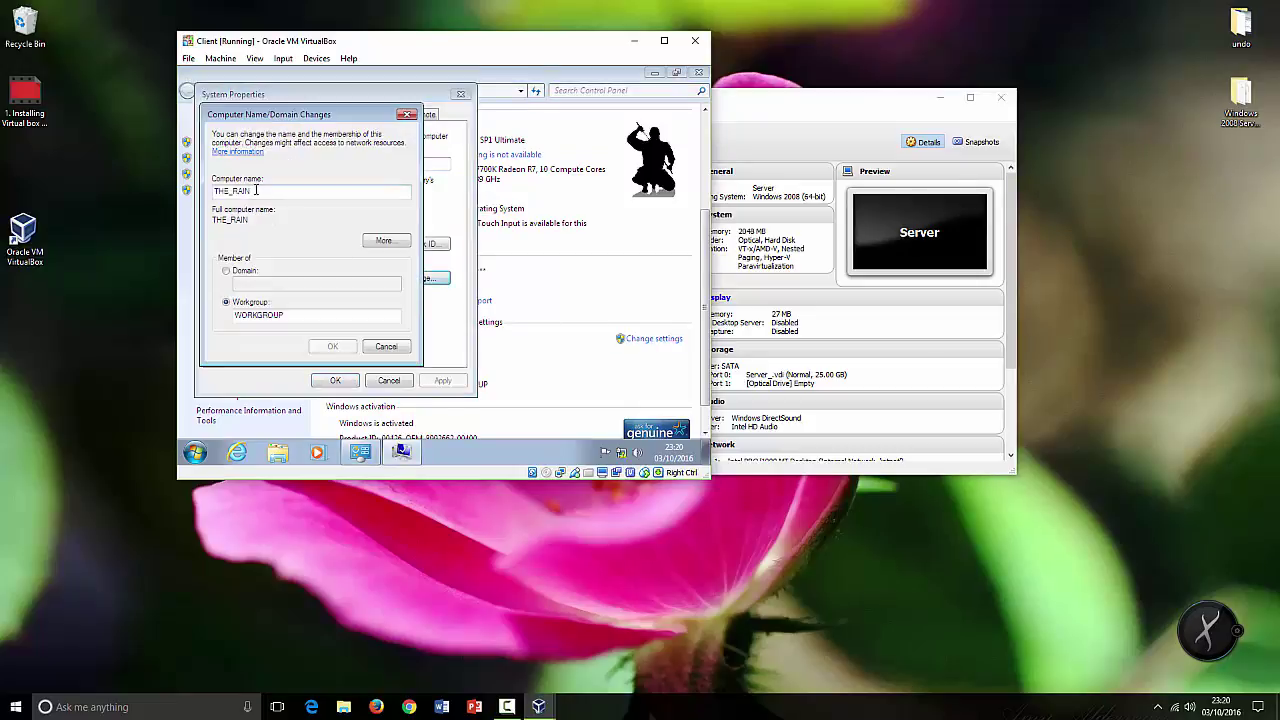
{"action": "double_click", "coordinate": [256, 190]}
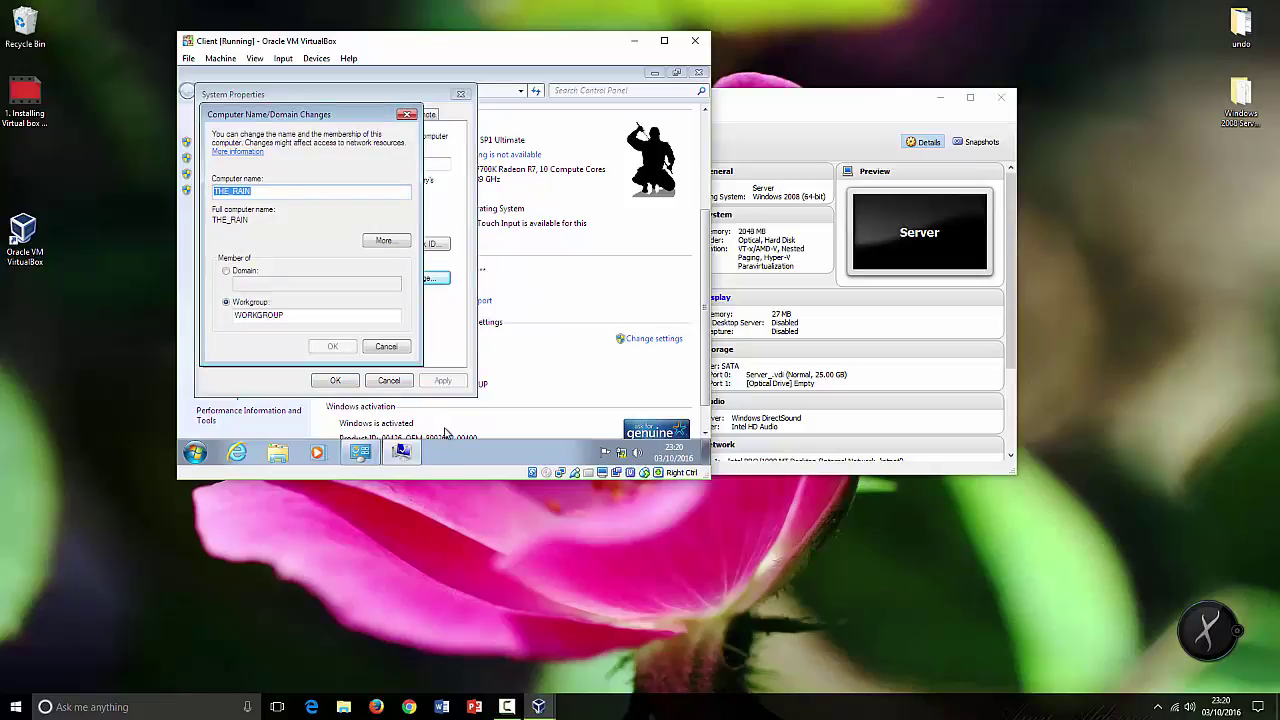
{"action": "type", "text": "Client"}
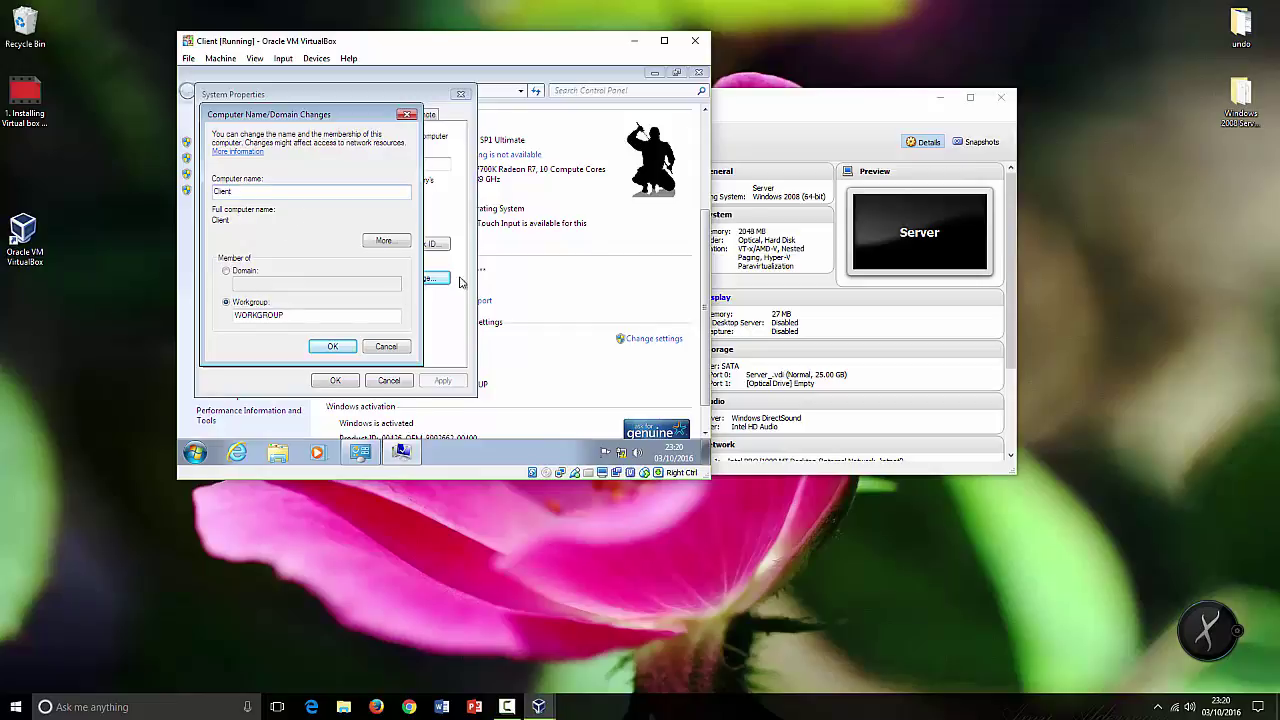
{"action": "left_click", "coordinate": [754, 117]}
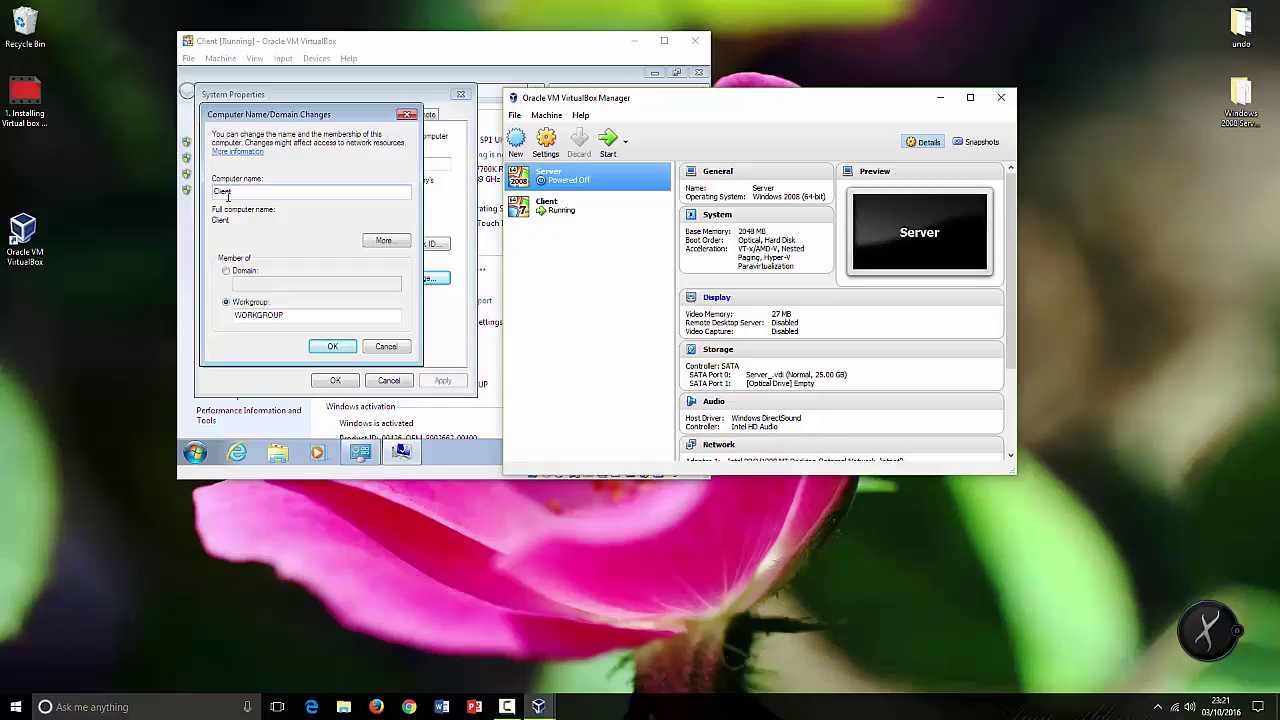
{"action": "left_click", "coordinate": [333, 348]}
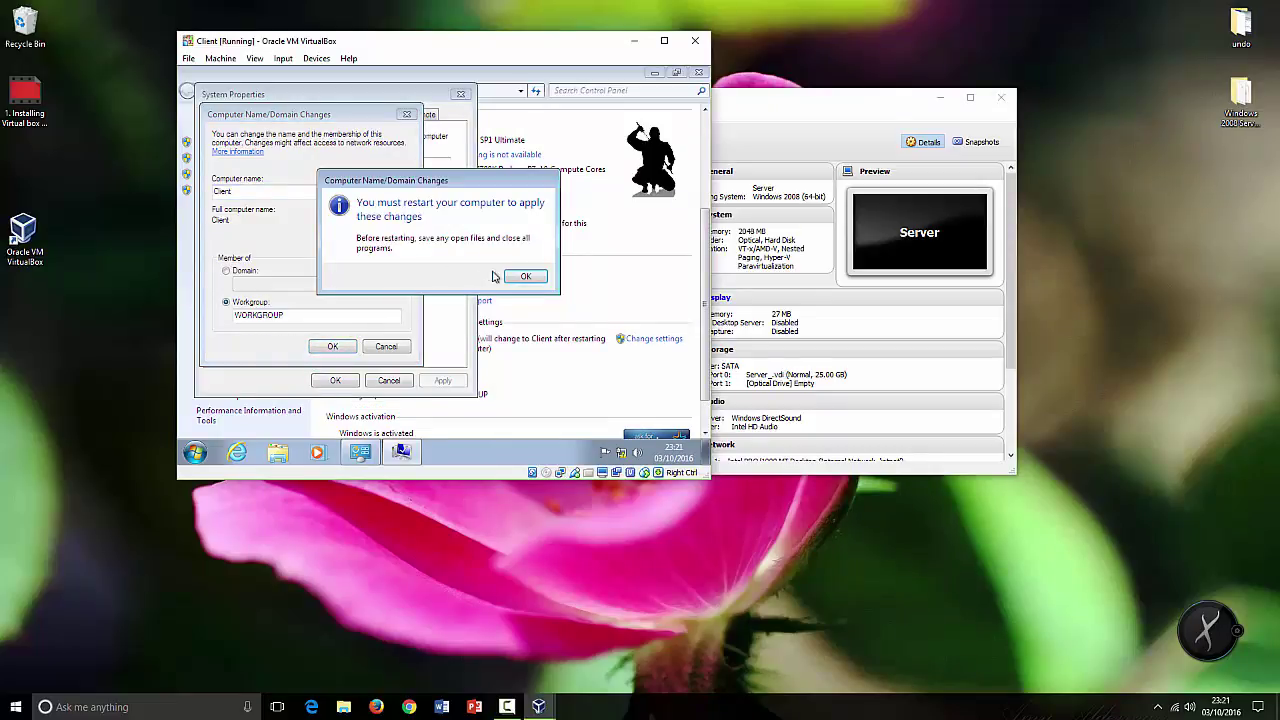
Acknowledge the restart notice, close System Properties and restart the Client machine immediately
{"action": "left_click", "coordinate": [526, 278]}
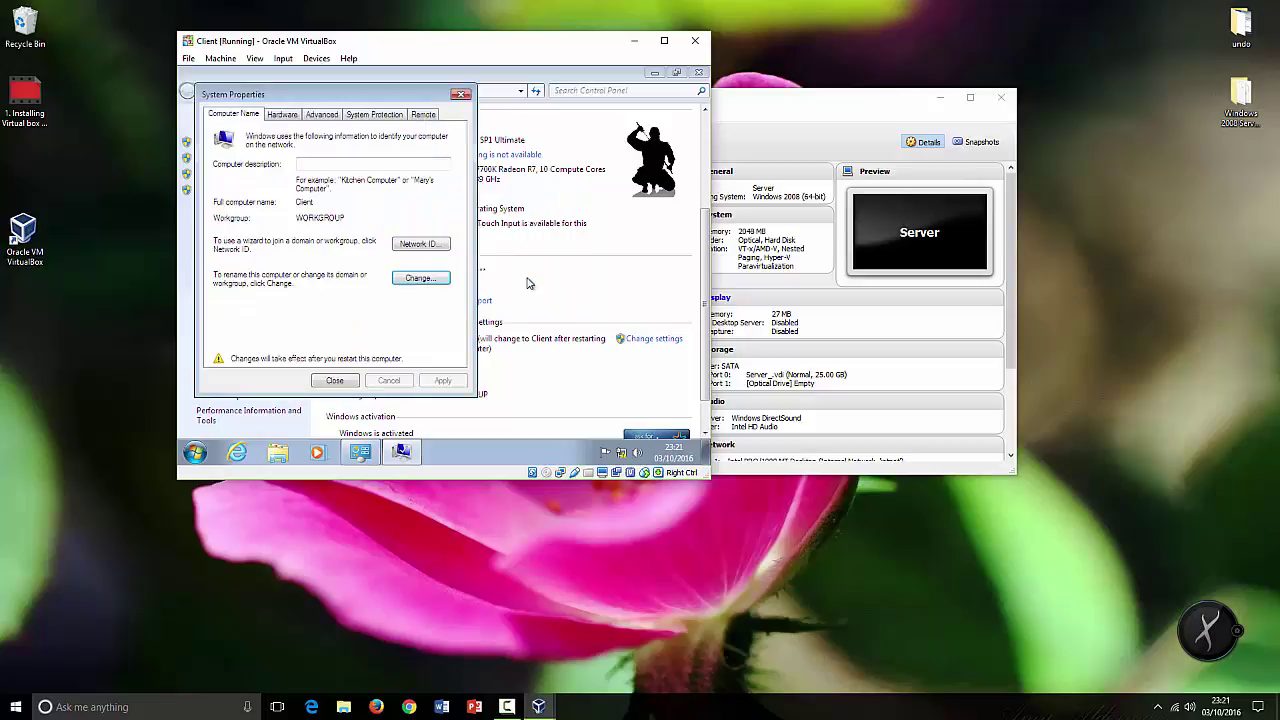
{"action": "left_click", "coordinate": [336, 383]}
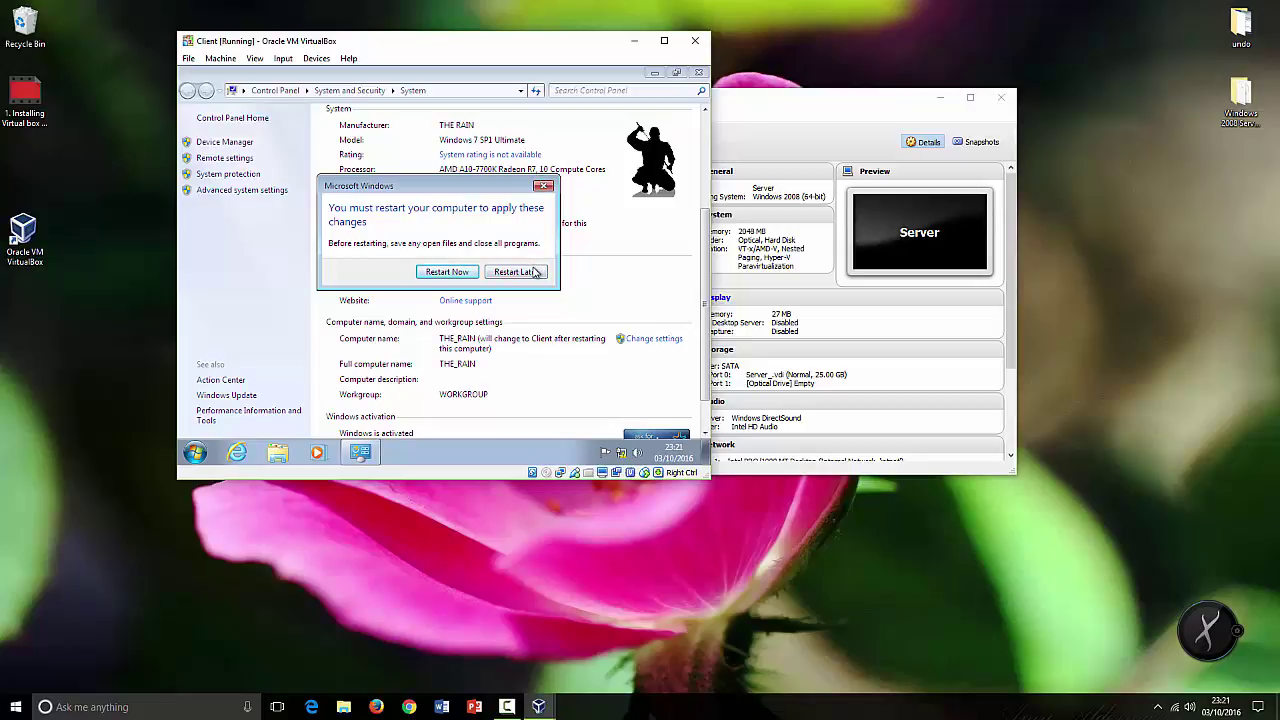
{"action": "left_click", "coordinate": [446, 272]}
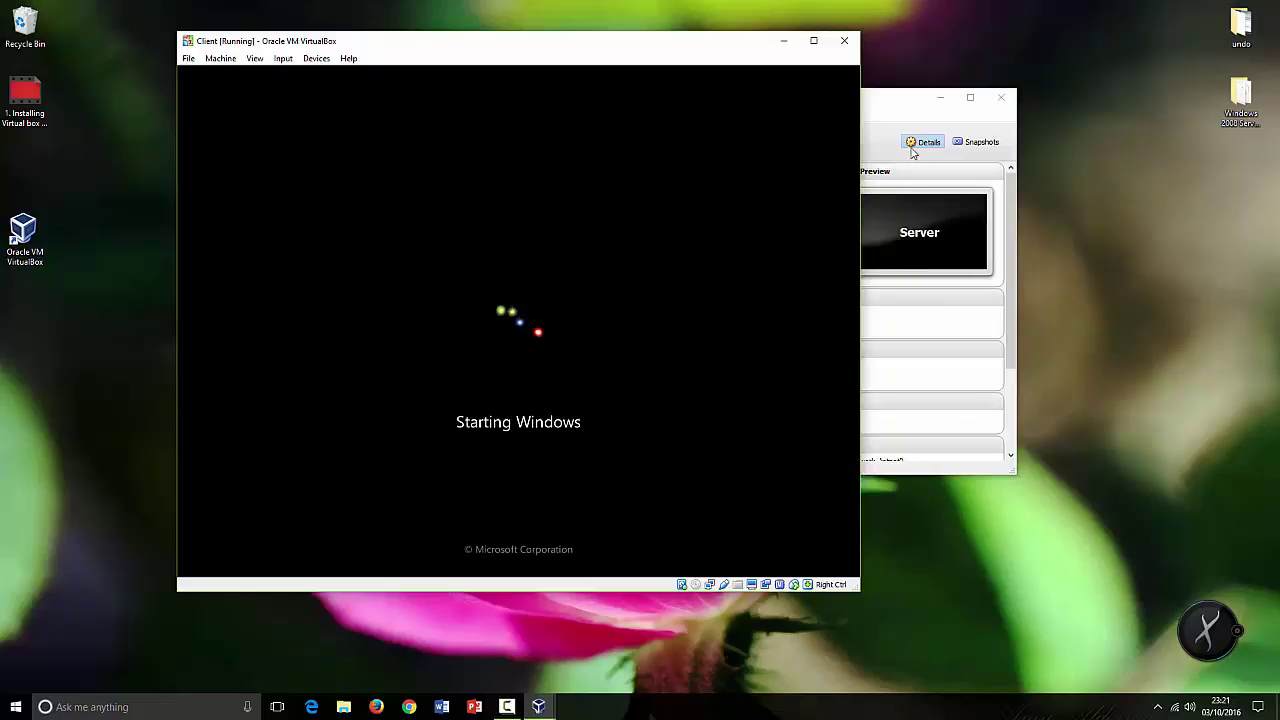
{"action": "left_click", "coordinate": [891, 118]}
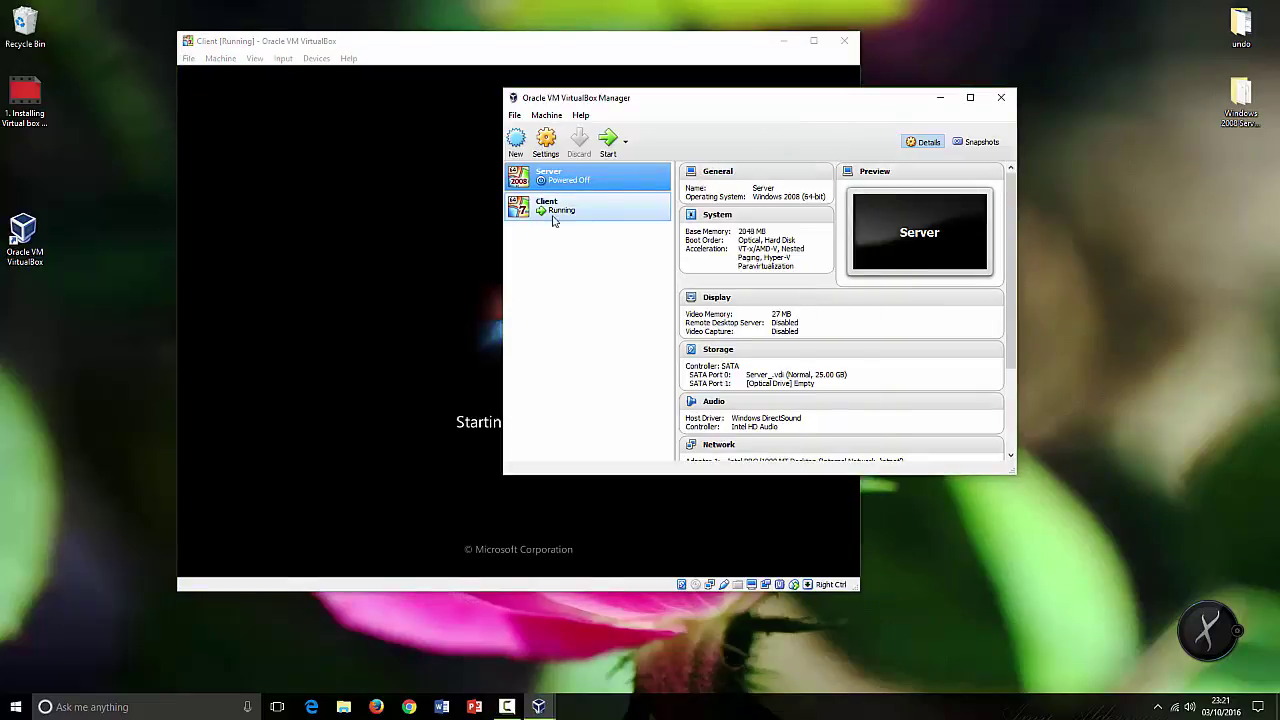
{"action": "left_click", "coordinate": [540, 49]}
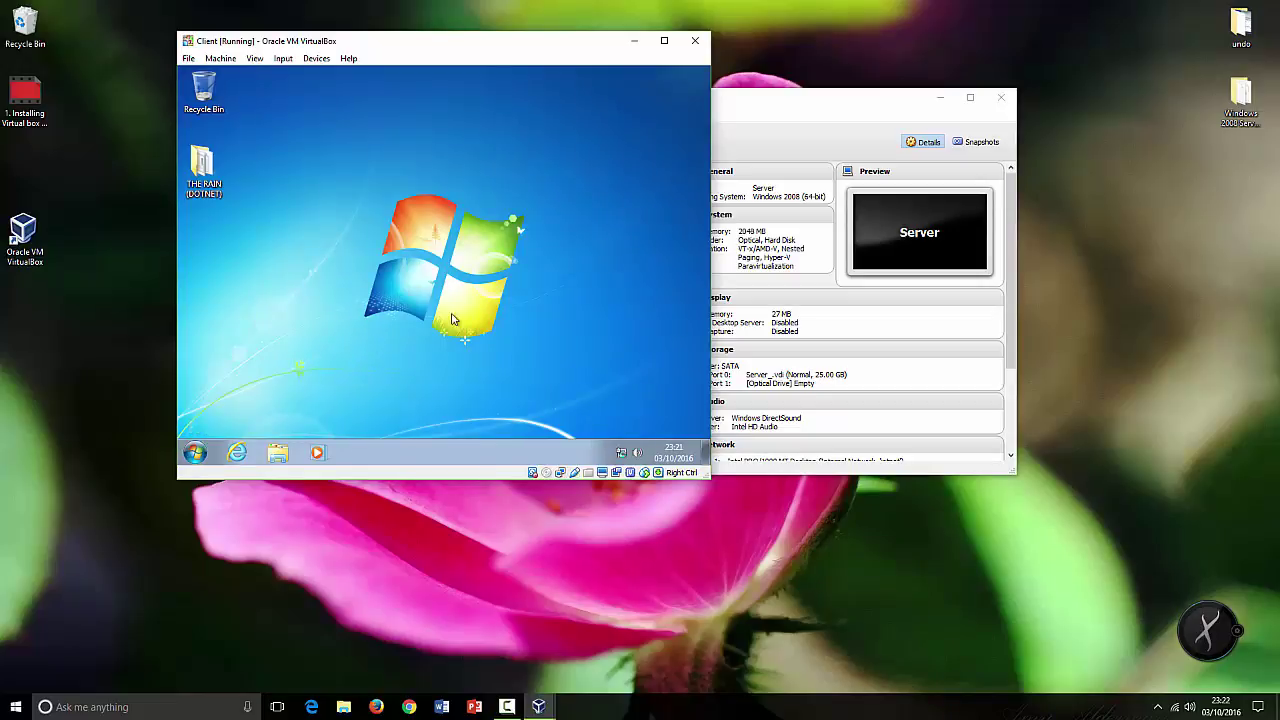
{"action": "left_click", "coordinate": [786, 114]}
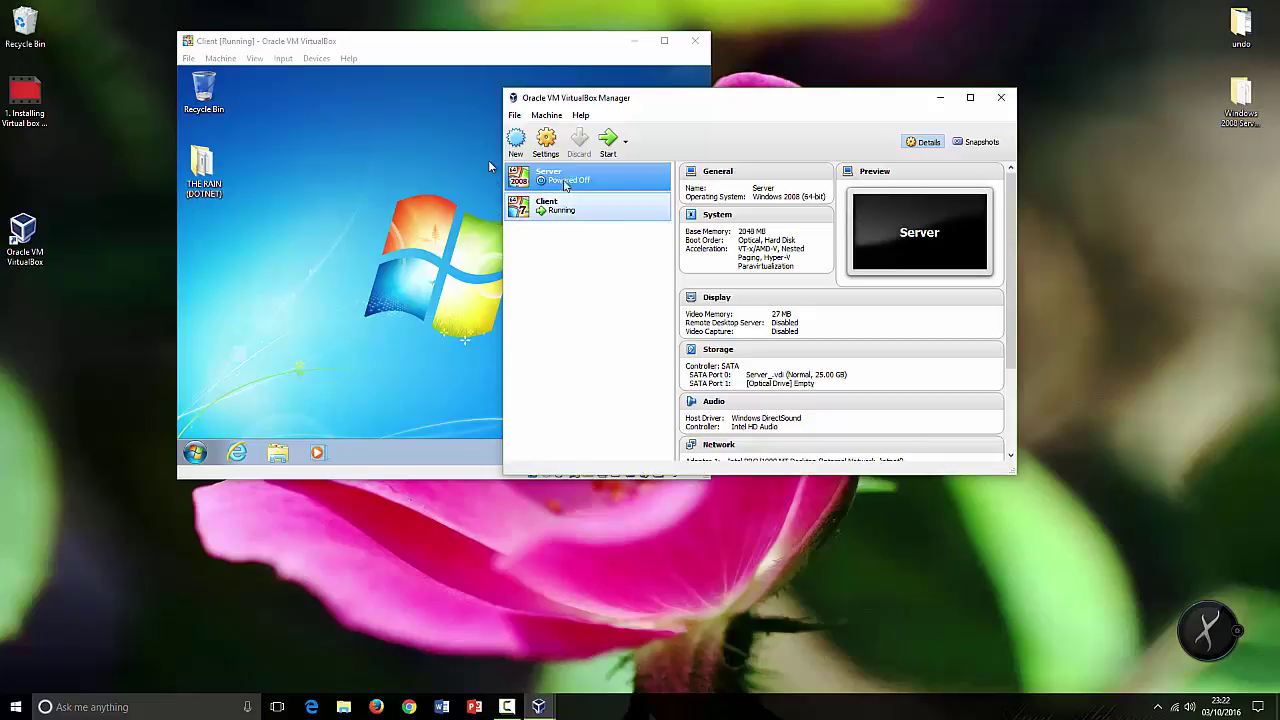
Check the computer name in the Client machine's system information, then close the window
{"action": "left_click", "coordinate": [195, 452]}
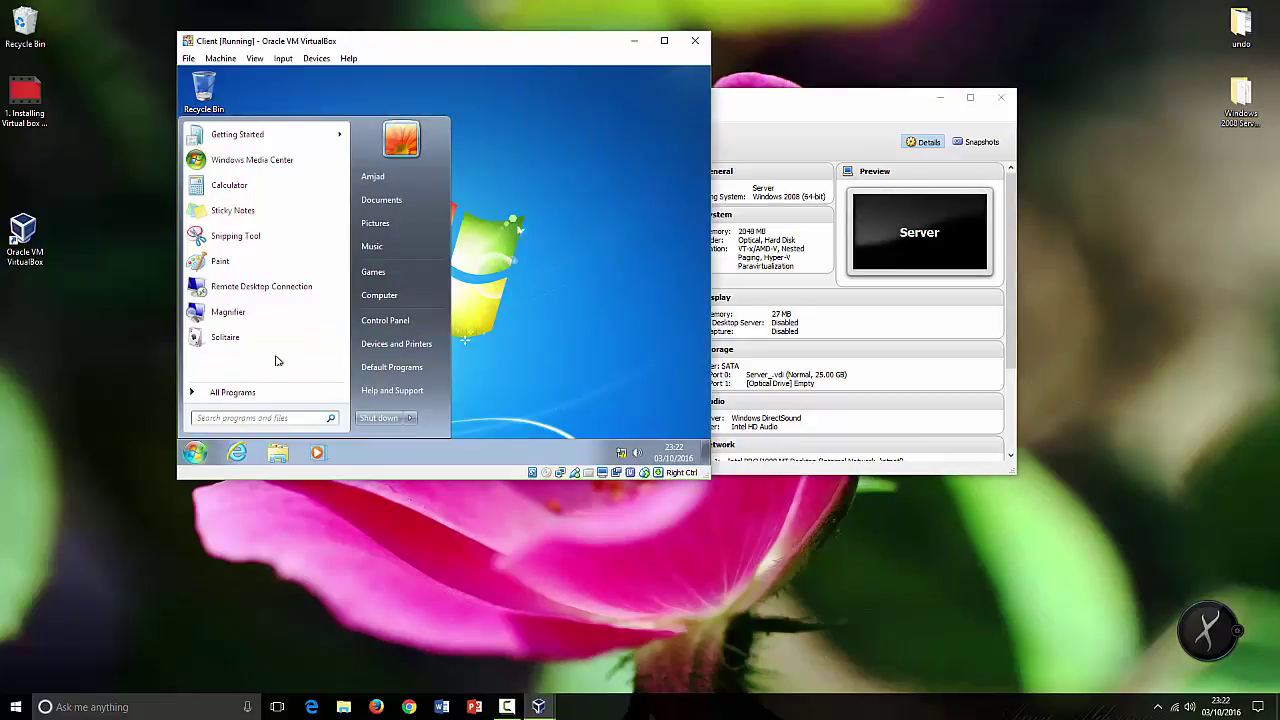
{"action": "right_click", "coordinate": [384, 297]}
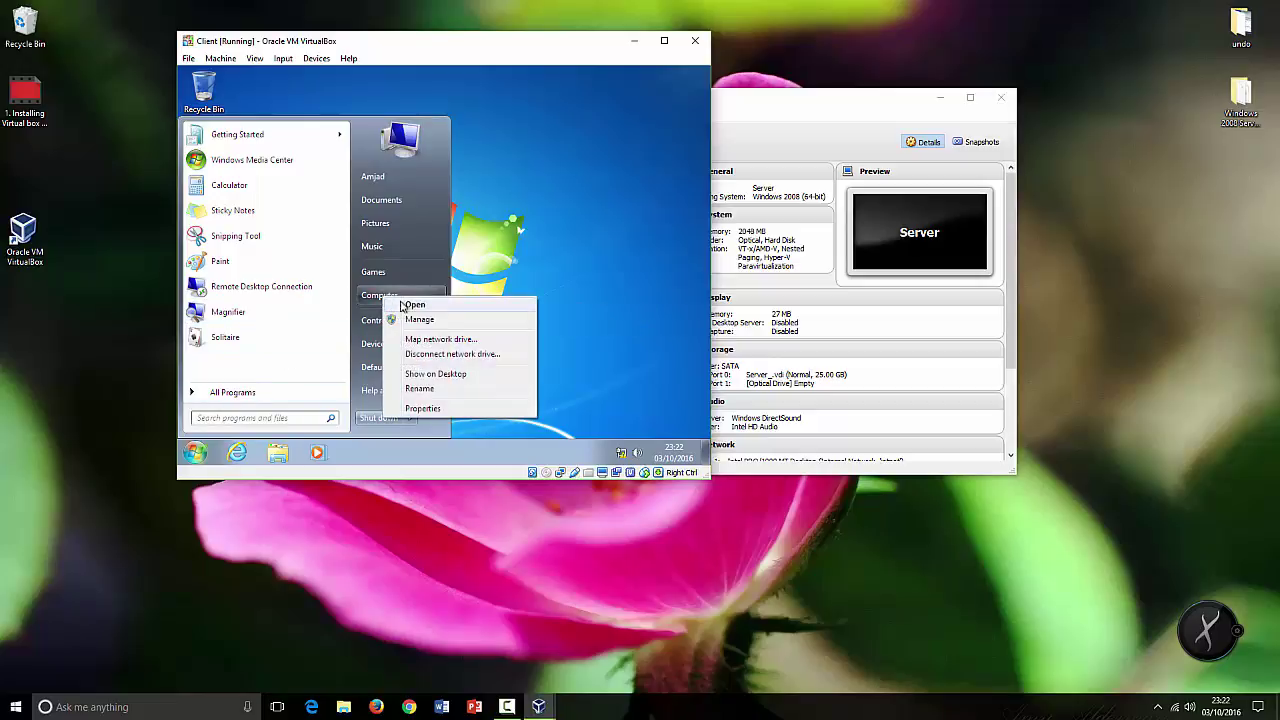
{"action": "left_click", "coordinate": [422, 408]}
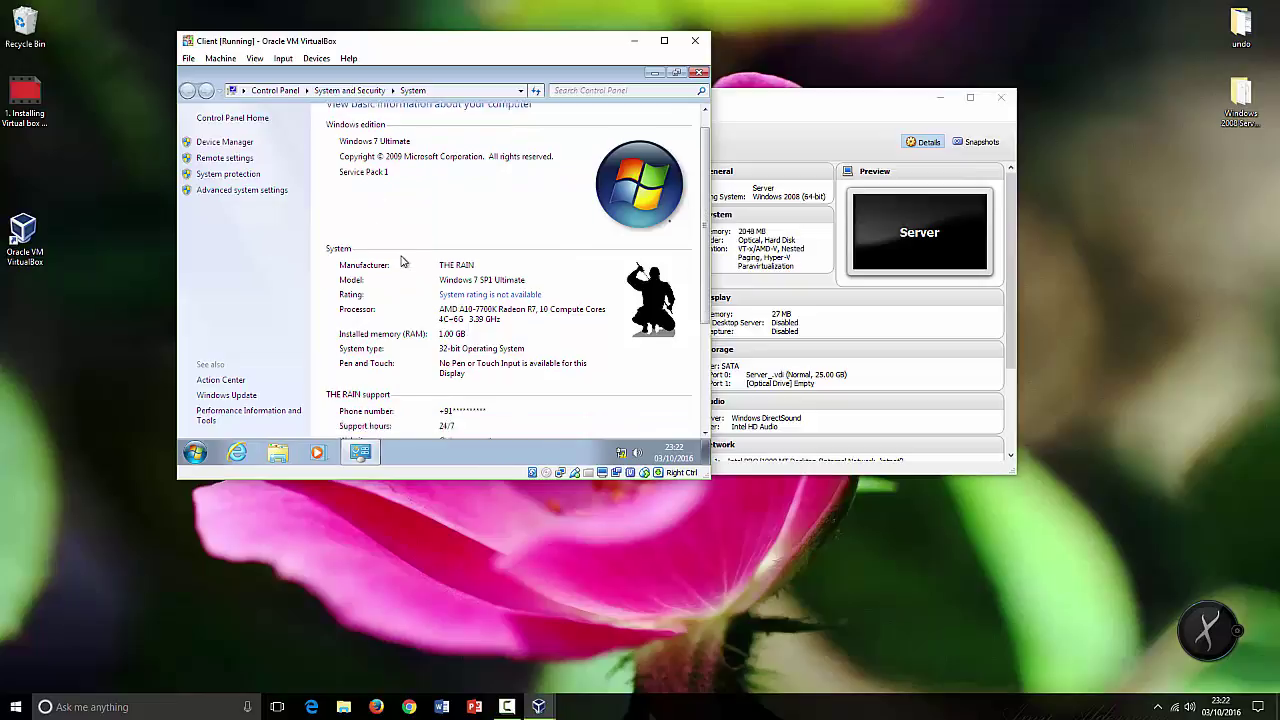
{"action": "scroll", "coordinate": [383, 241], "scroll_direction": "down", "scroll_amount": 3}
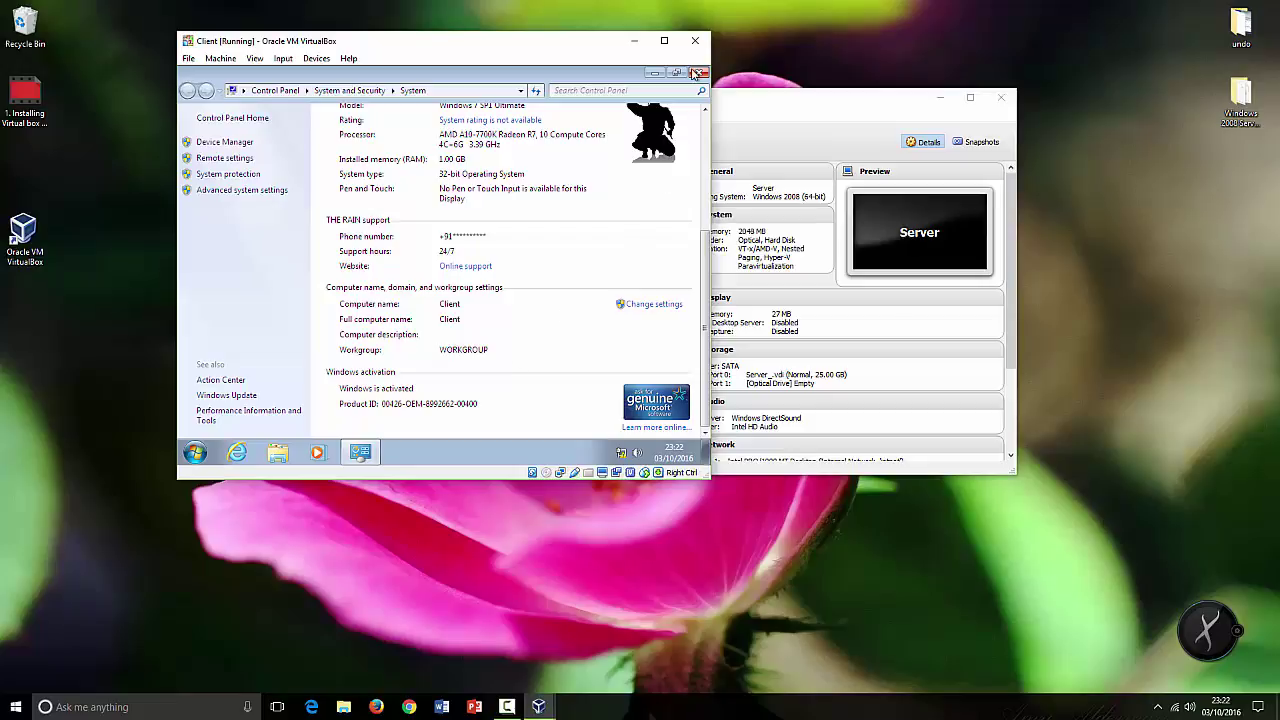
{"action": "left_click", "coordinate": [700, 72]}
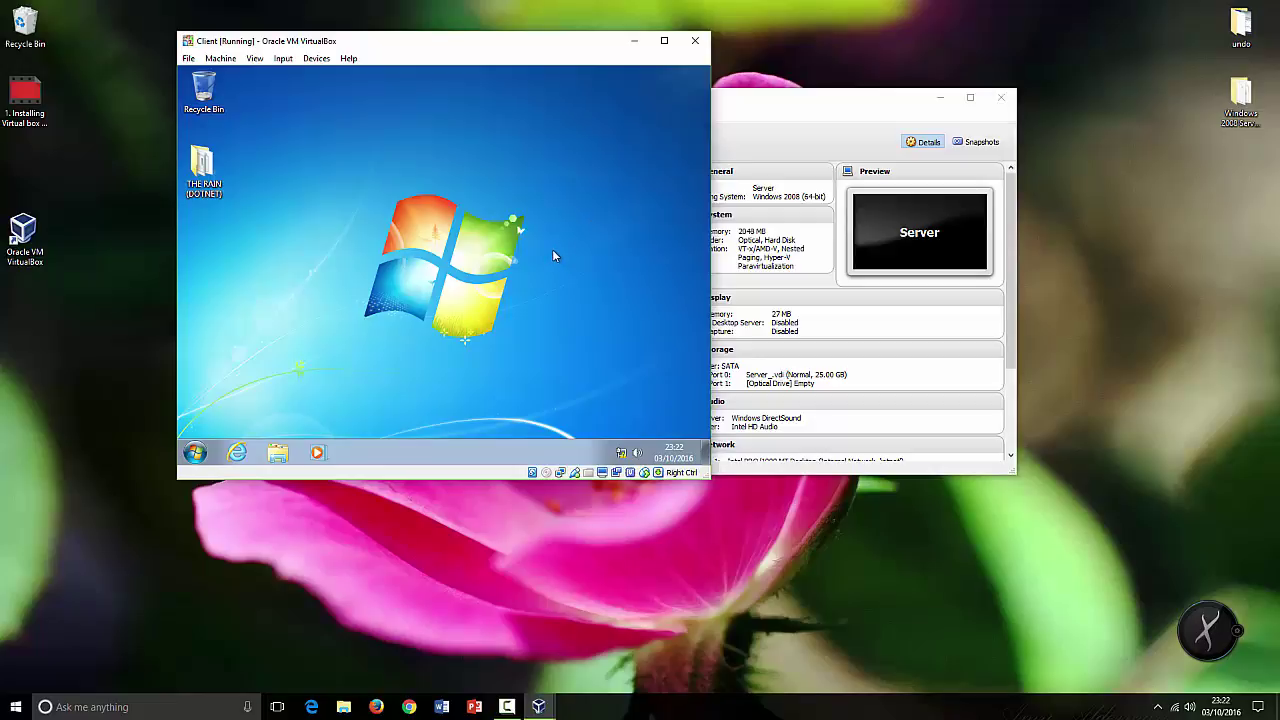
{"action": "left_click", "coordinate": [786, 126]}
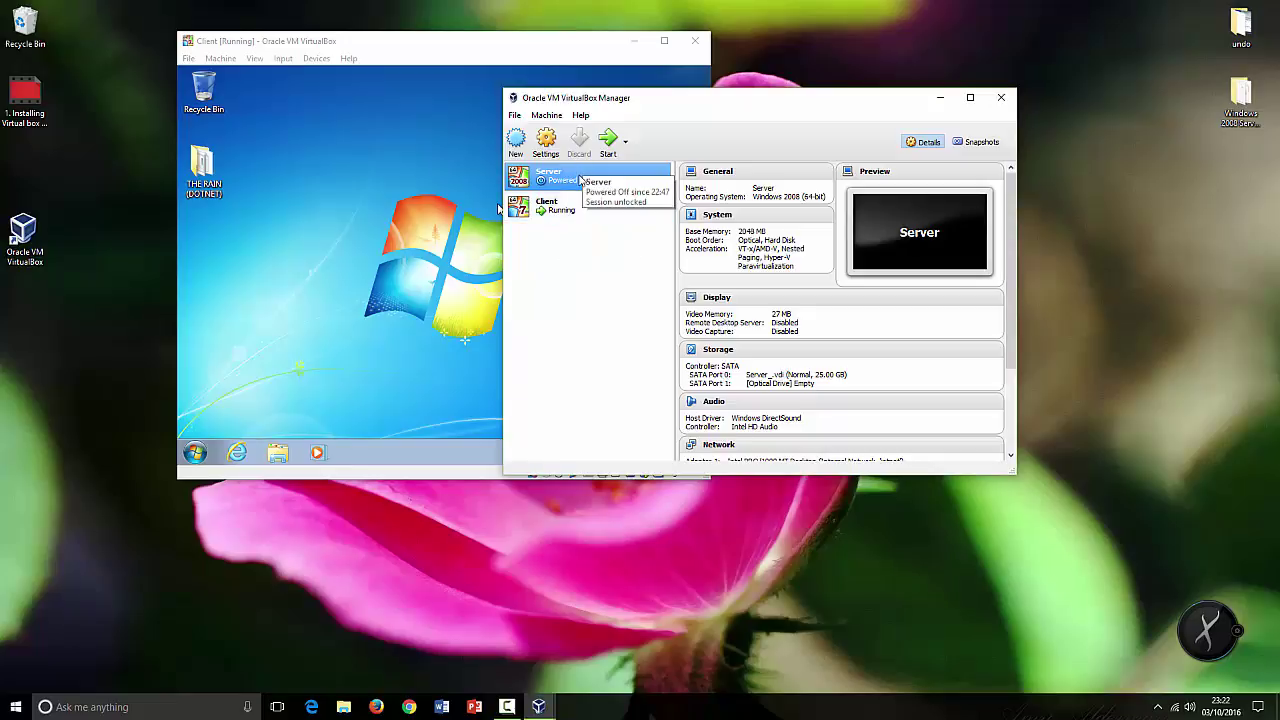
{"action": "left_click", "coordinate": [446, 184]}
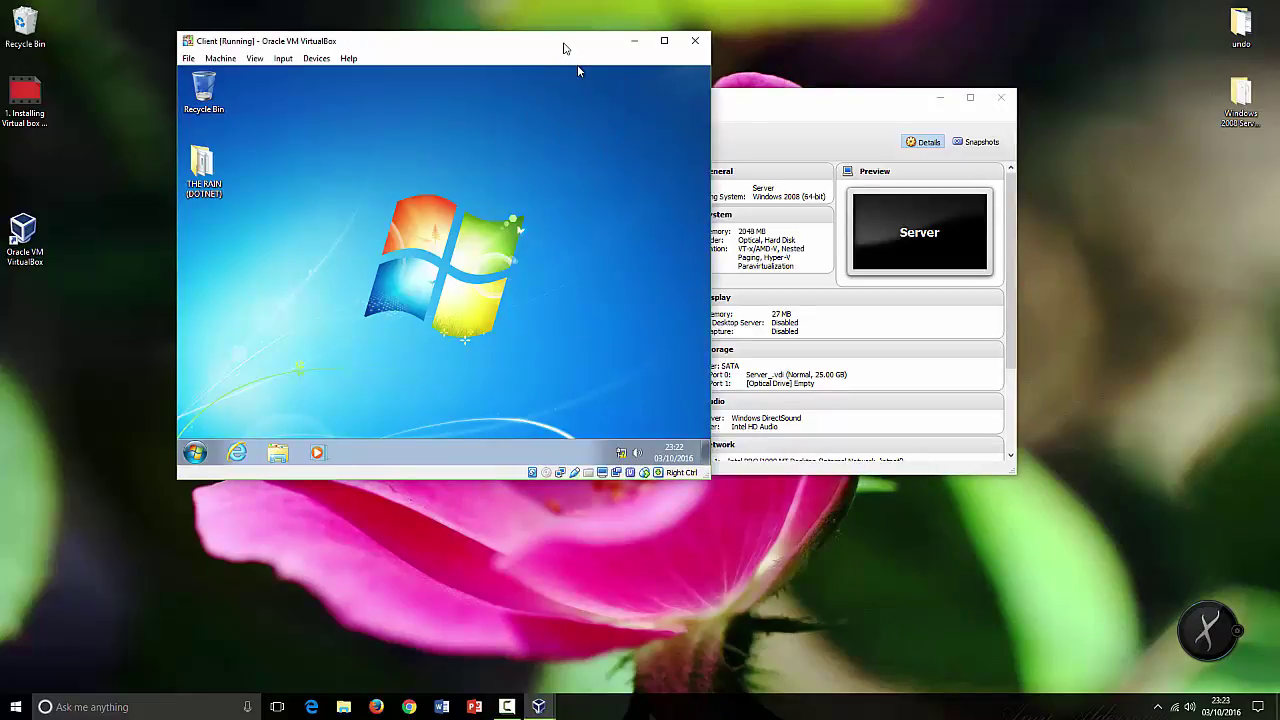
{"action": "left_click_drag", "start_coordinate": [577, 64], "coordinate": [589, 79]}
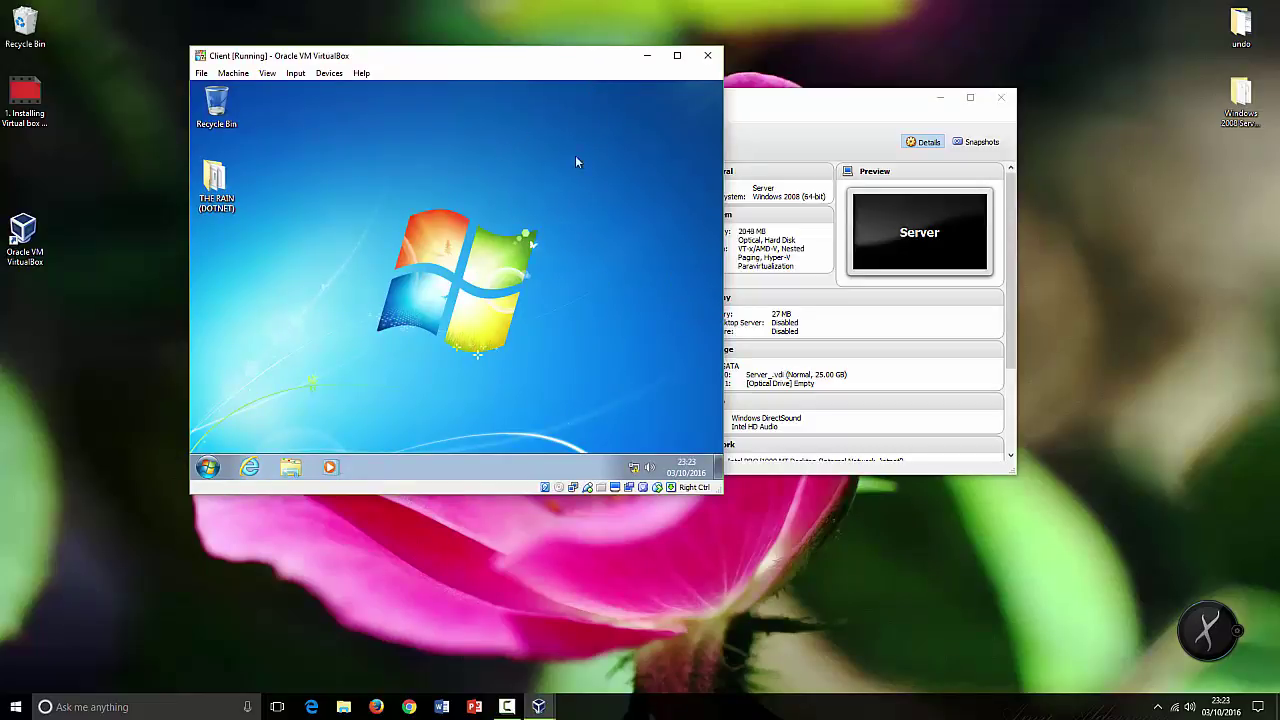
{"action": "left_click", "coordinate": [207, 467]}
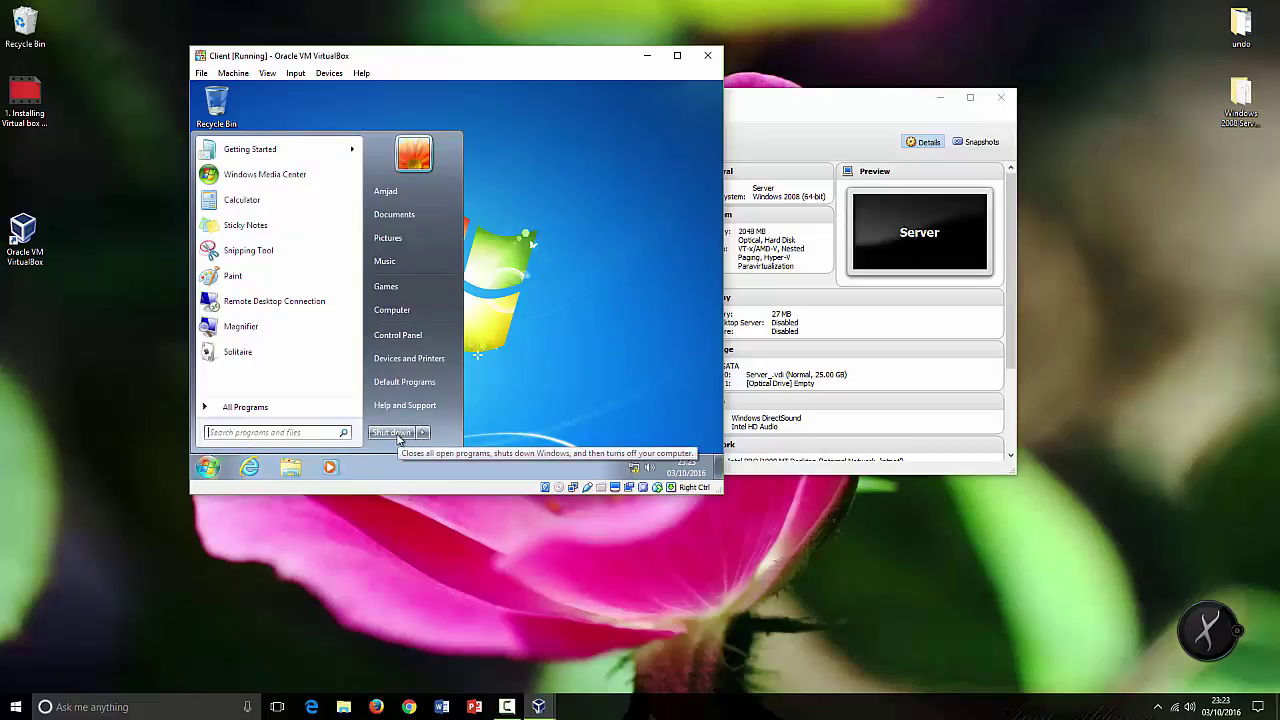
{"action": "left_click", "coordinate": [536, 274]}
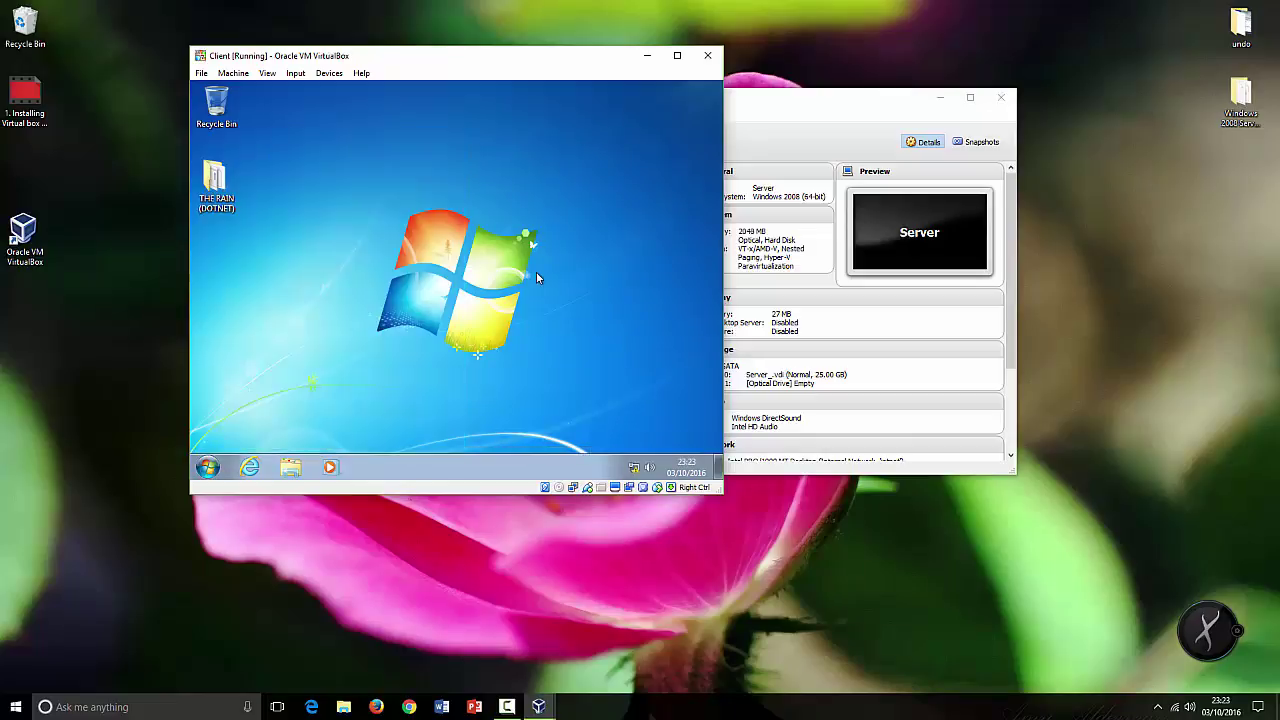
Close the Client virtual machine with the option to save the machine state
{"action": "left_click", "coordinate": [707, 56]}
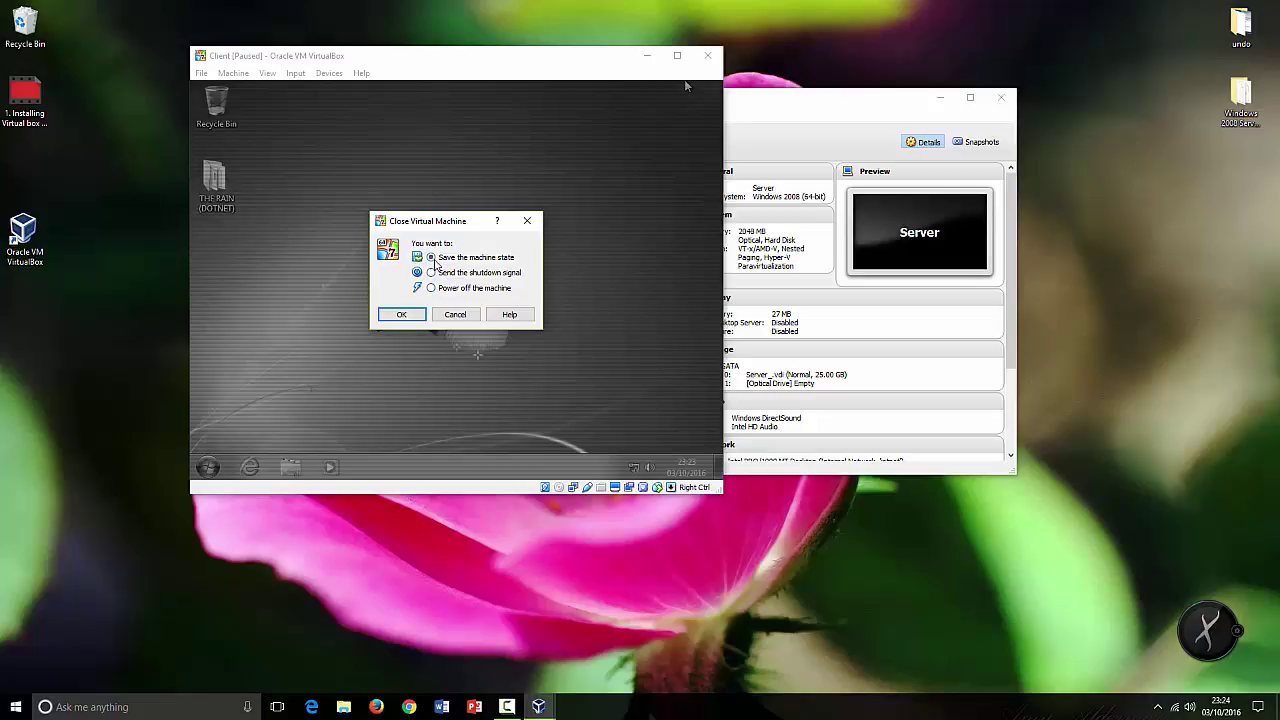
{"action": "left_click", "coordinate": [402, 315]}
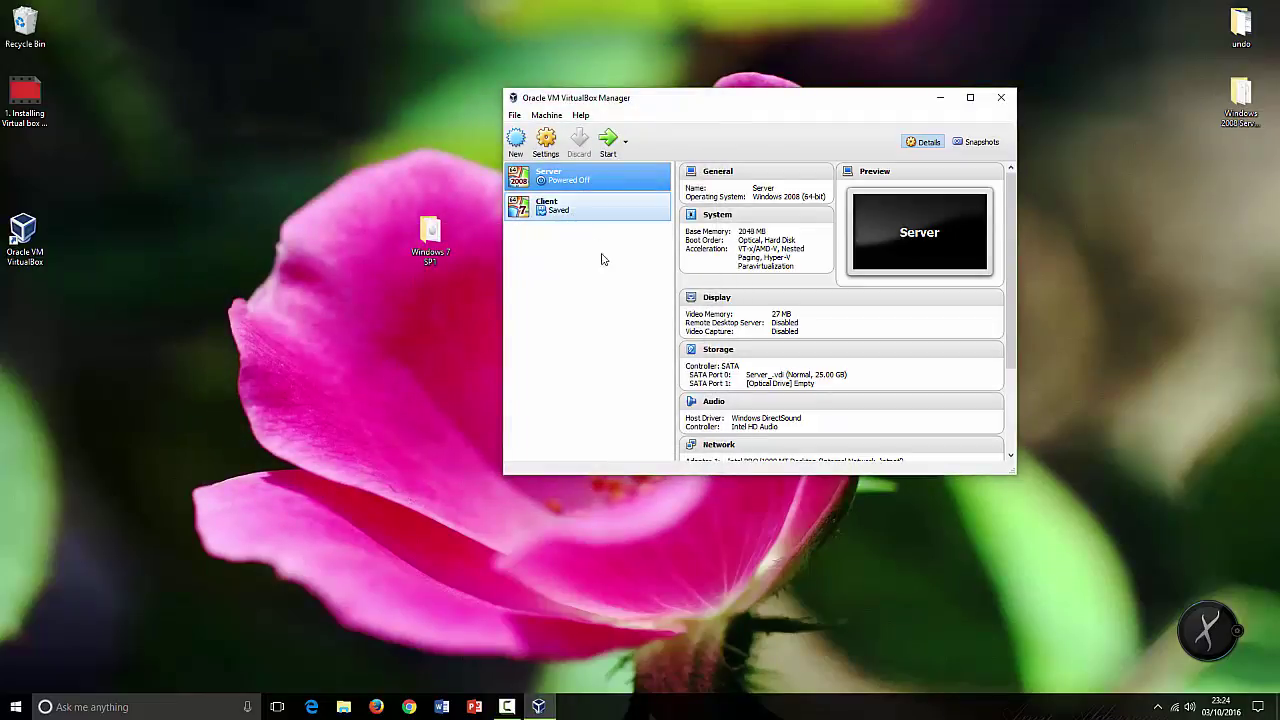
{"action": "left_click", "coordinate": [566, 207]}
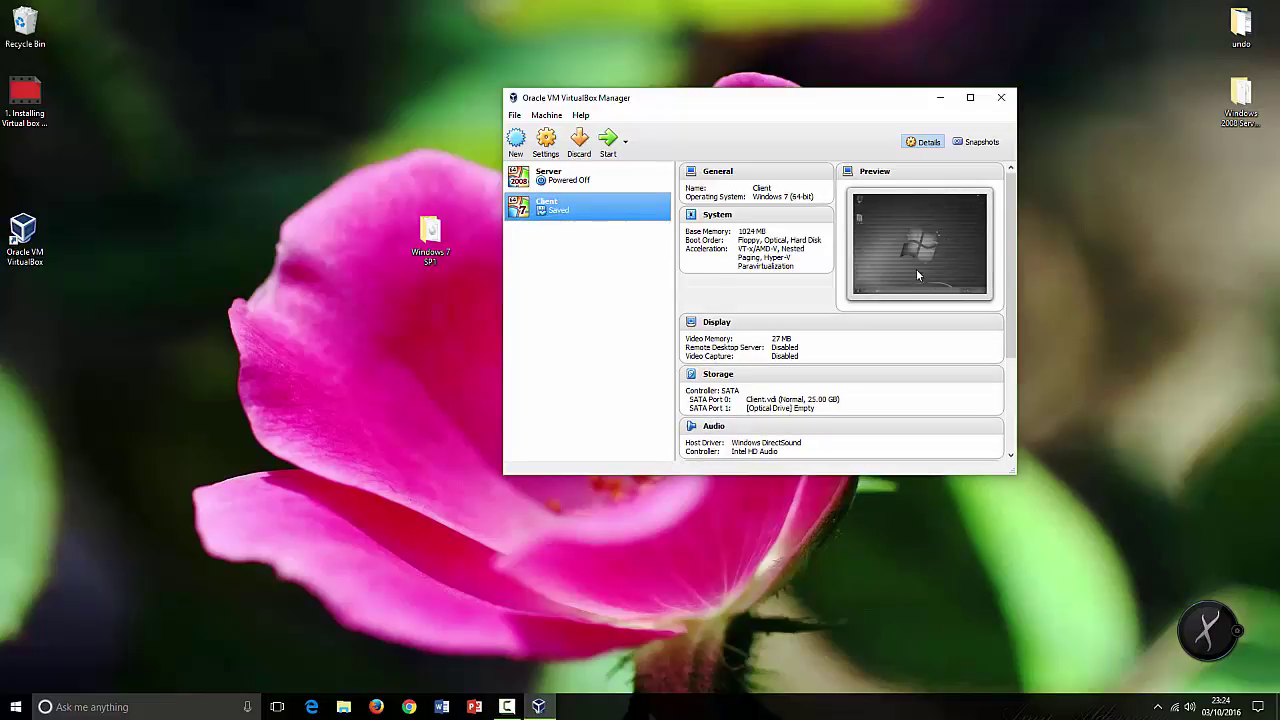
{"action": "key", "text": "Up"}
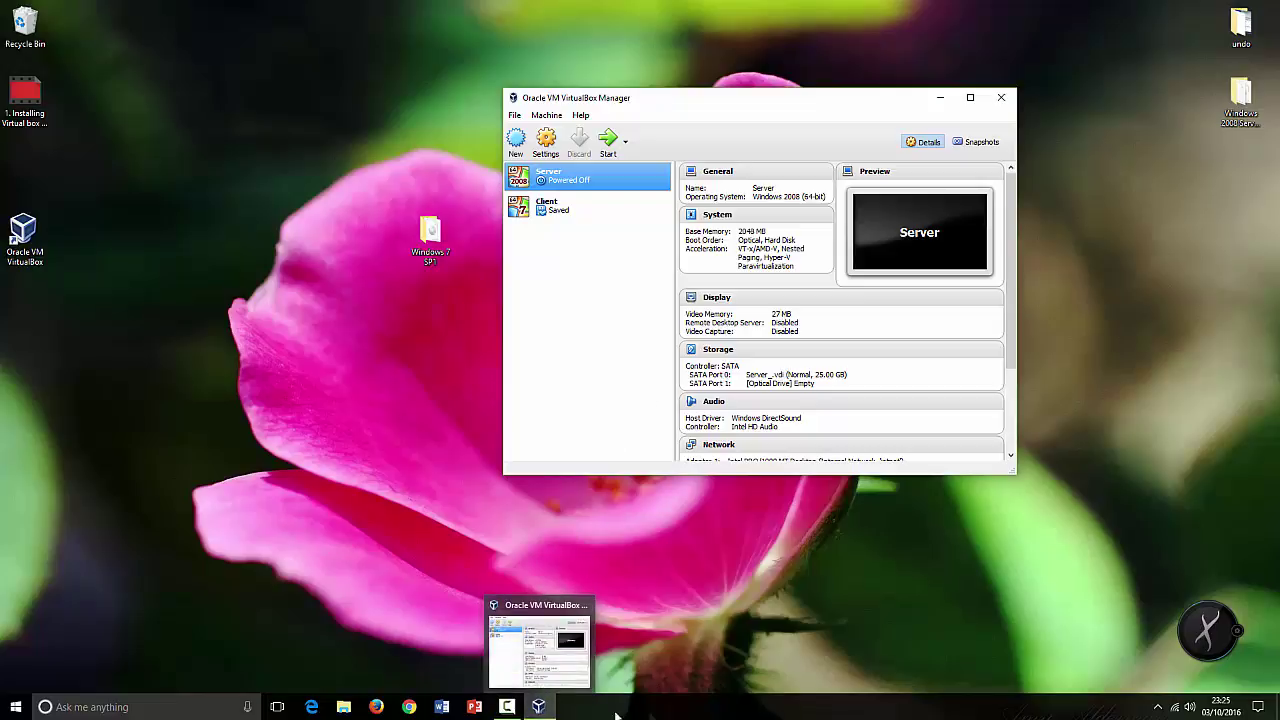
{"action": "left_click", "coordinate": [516, 707]}
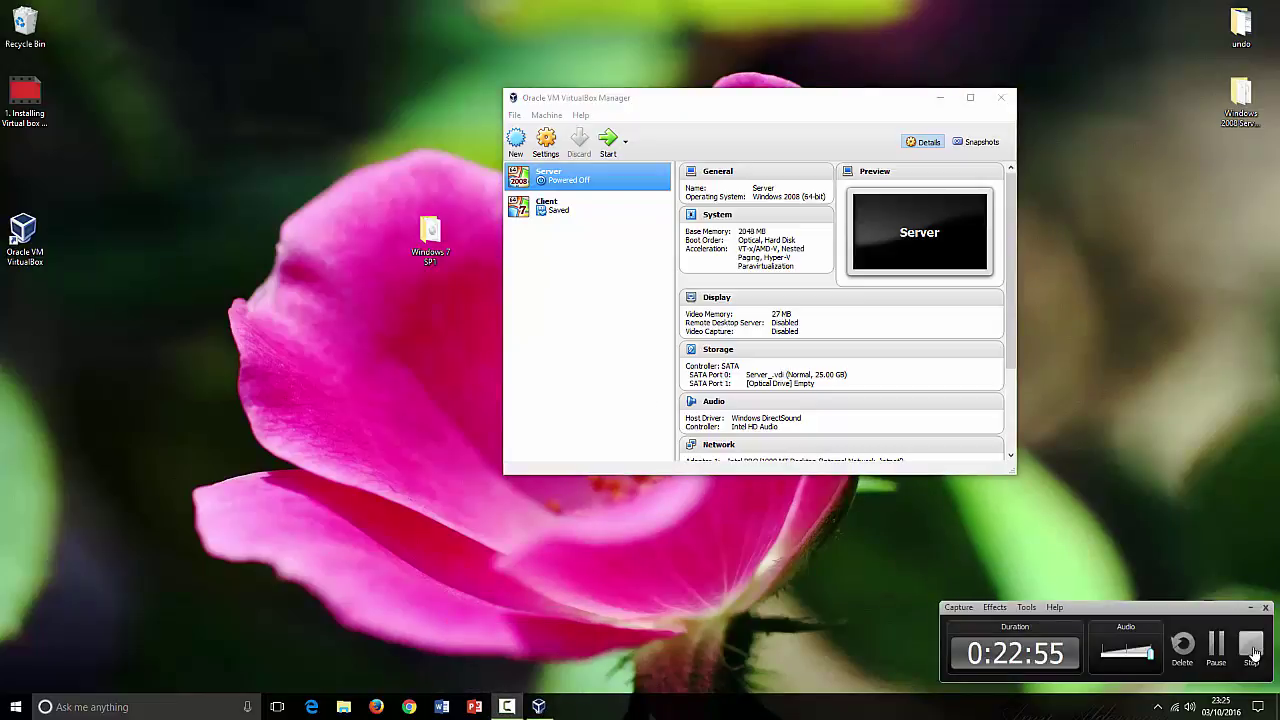